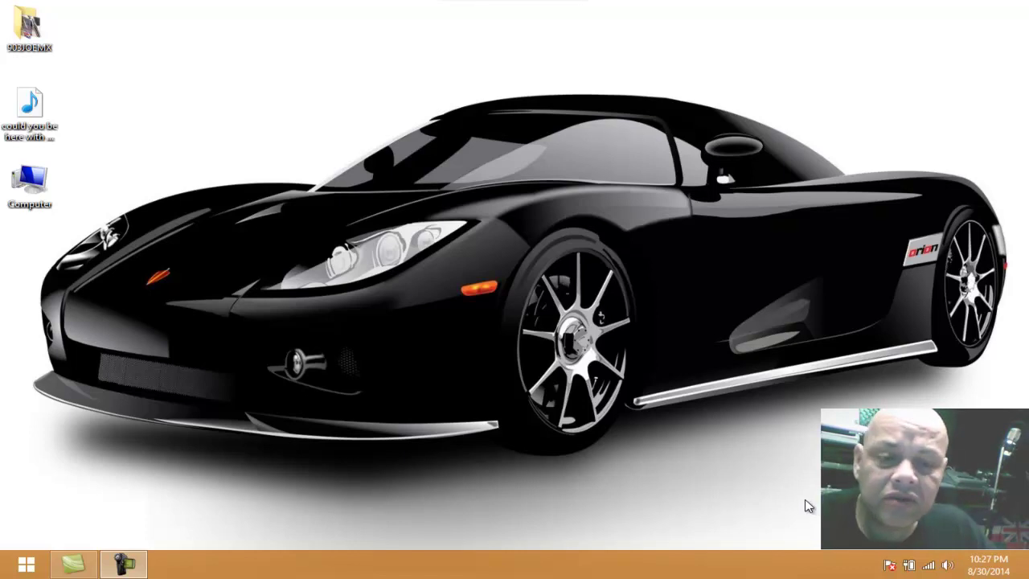
Search the Start Menu for "system" and open System Information.
{"action": "left_click", "coordinate": [29, 562]}
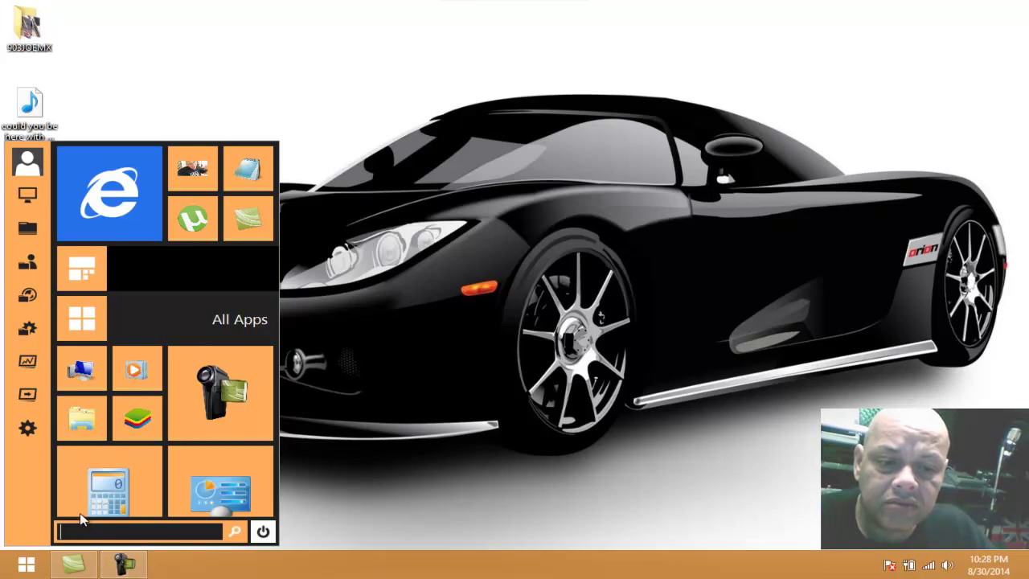
{"action": "left_click", "coordinate": [76, 530]}
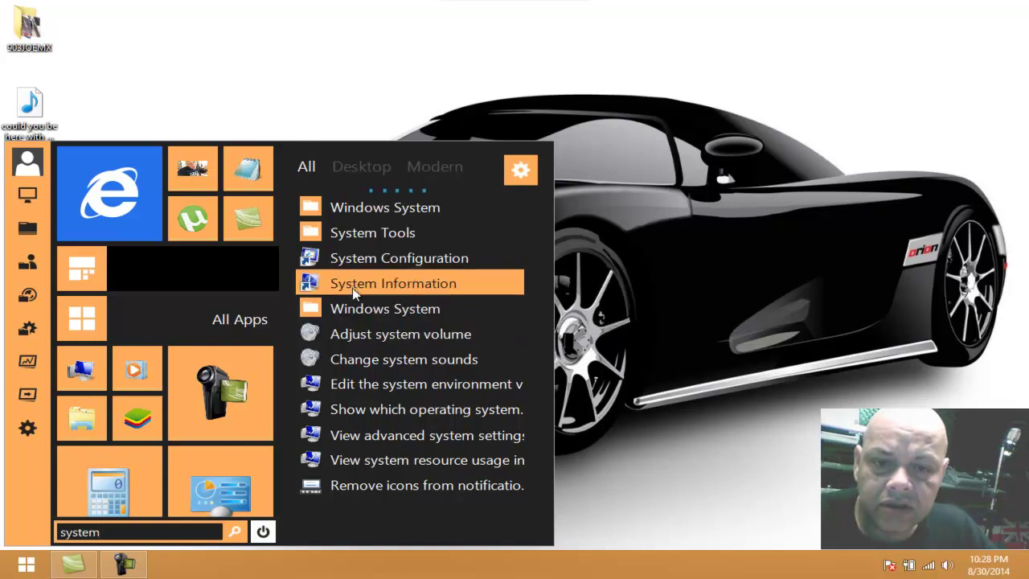
{"action": "left_click", "coordinate": [355, 287]}
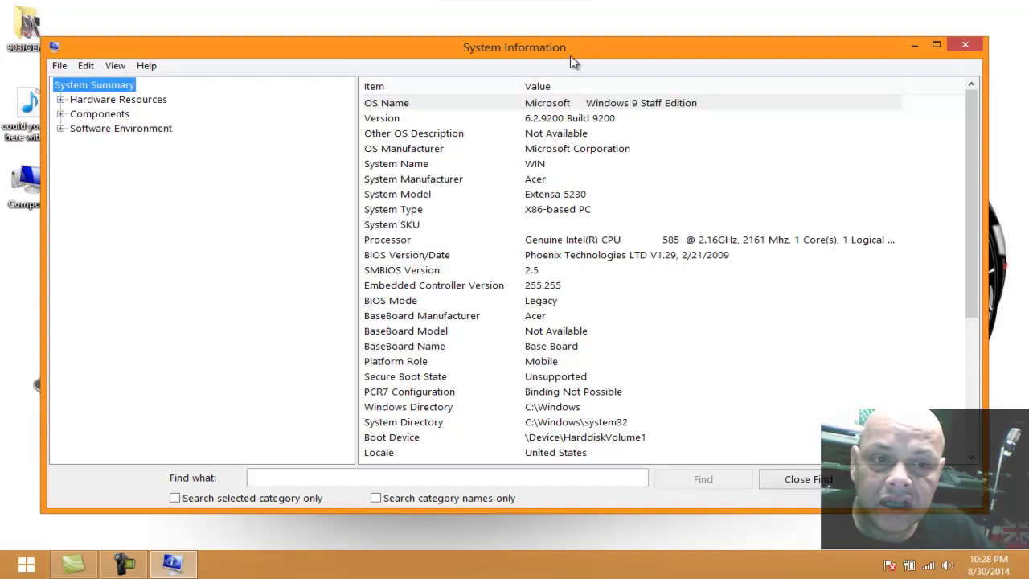
Expand Hardware Resources and Components, review the Memory resources list, and close System Information.
{"action": "left_click", "coordinate": [60, 100]}
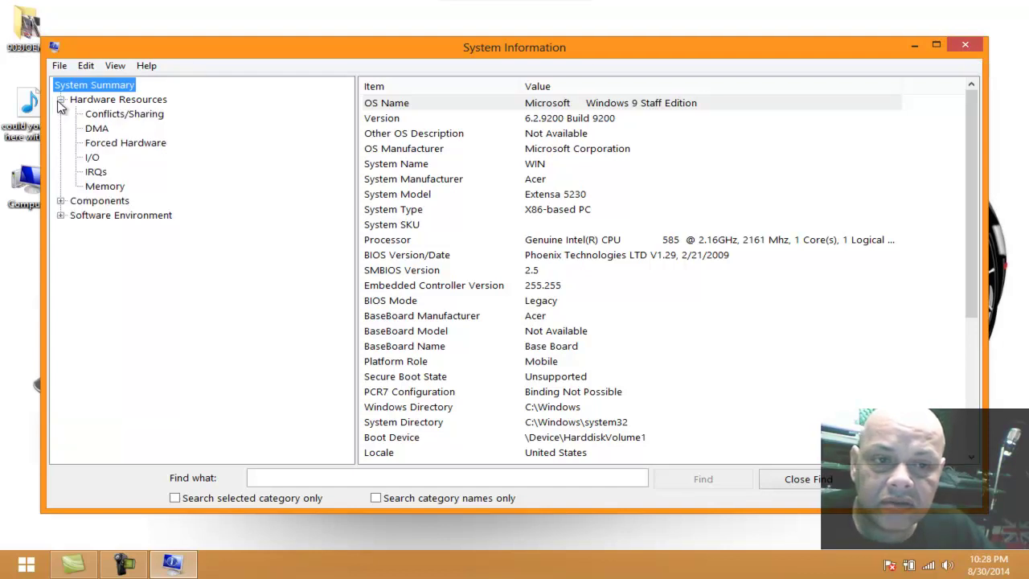
{"action": "left_click", "coordinate": [60, 201]}
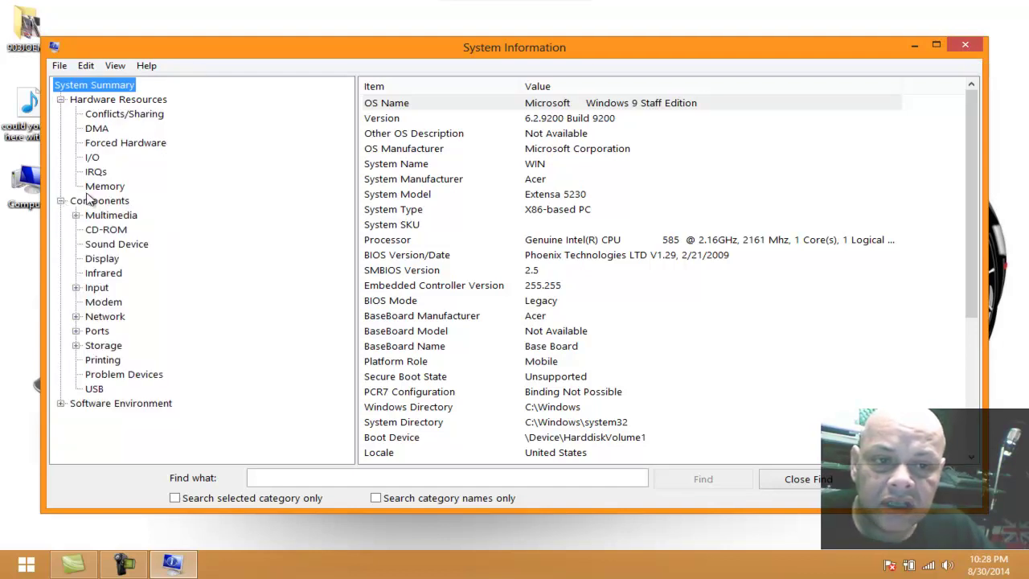
{"action": "left_click", "coordinate": [92, 188]}
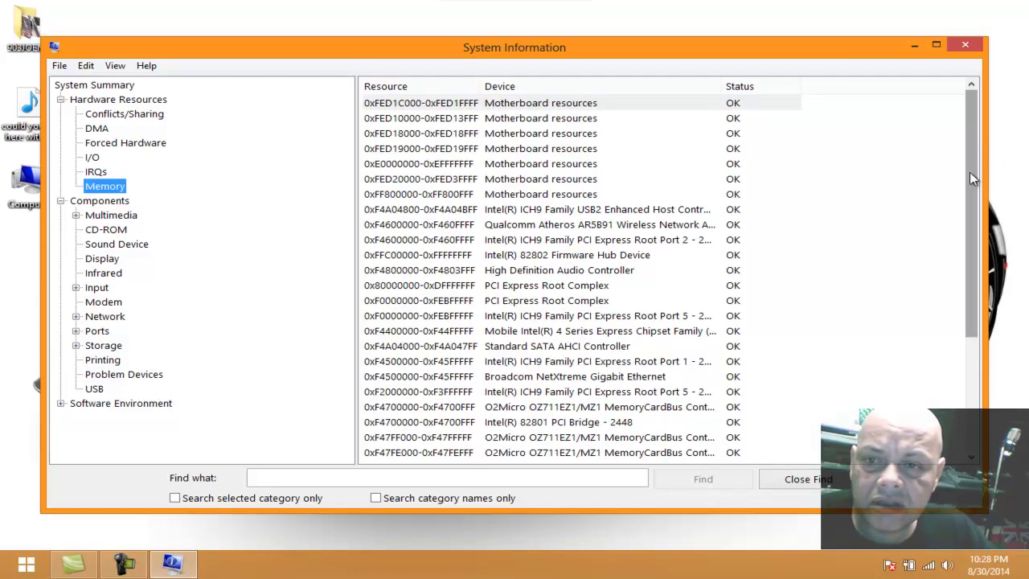
{"action": "scroll", "coordinate": [969, 261], "scroll_direction": "down", "scroll_amount": 3}
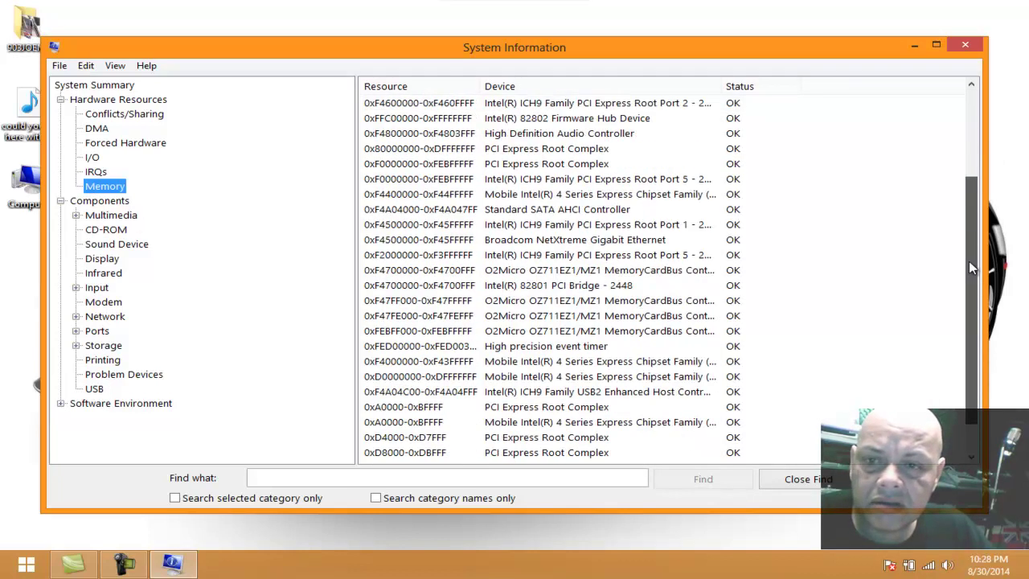
{"action": "left_click", "coordinate": [966, 45]}
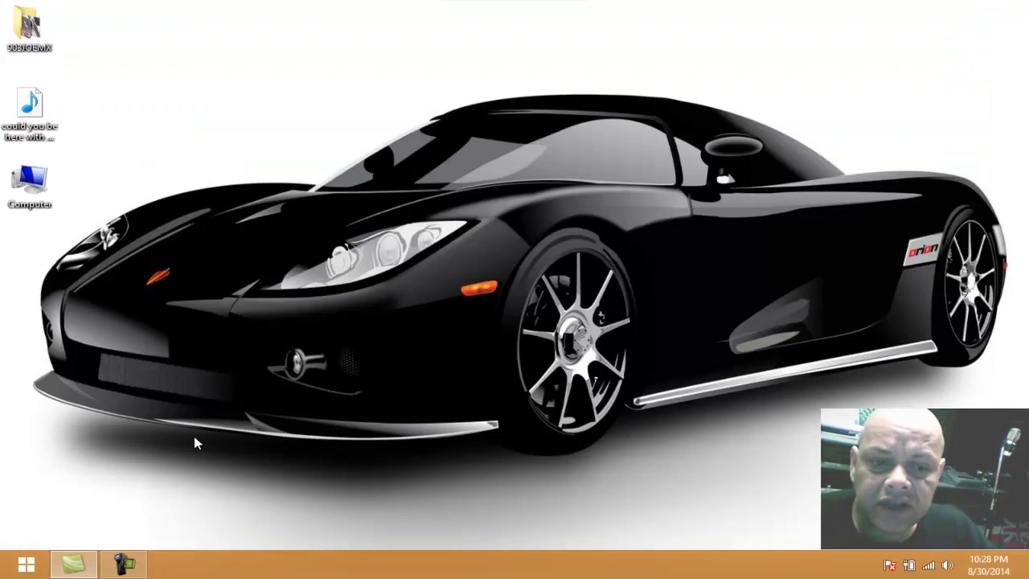
Look through the Start Menu's full list of apps and its pinned tiles down to the last row.
{"action": "left_click", "coordinate": [24, 568]}
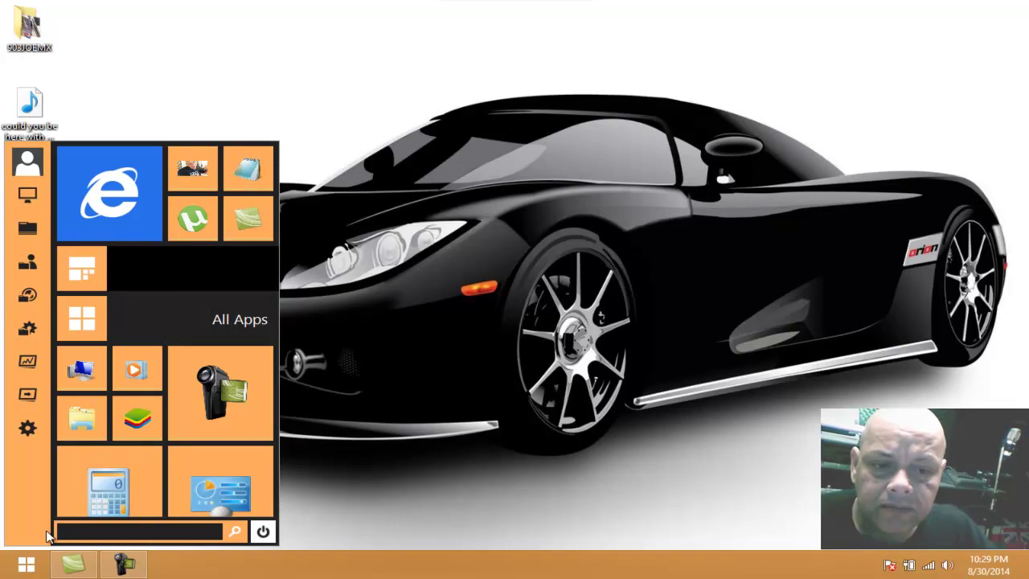
{"action": "left_click", "coordinate": [222, 328]}
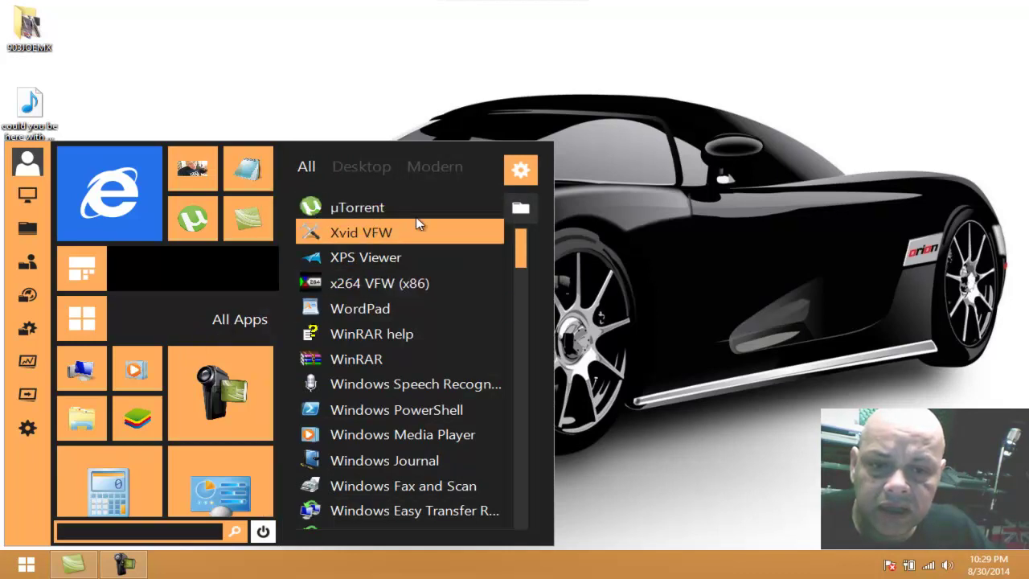
{"action": "left_click_drag", "start_coordinate": [516, 238], "coordinate": [521, 343]}
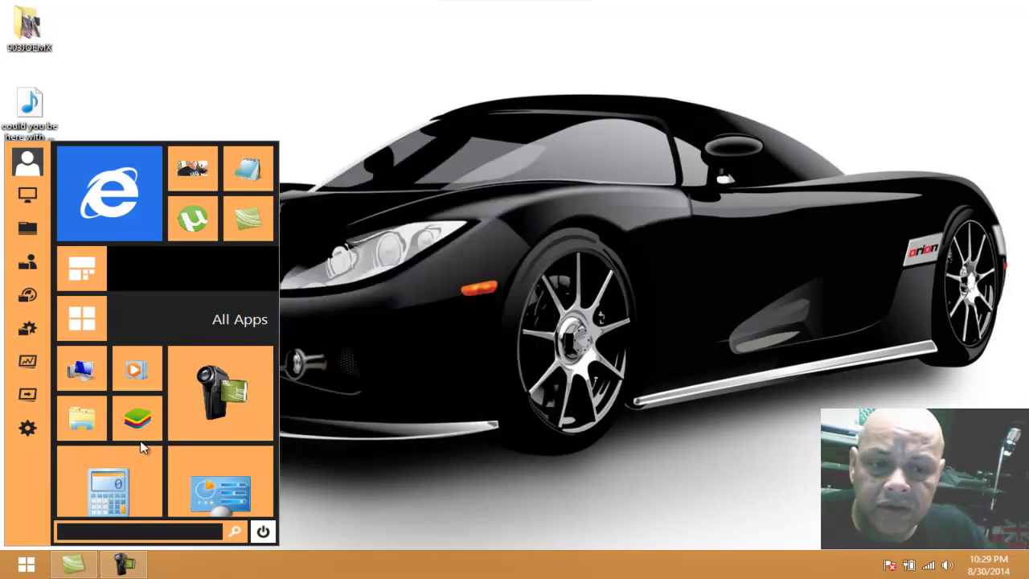
{"action": "left_click_drag", "start_coordinate": [269, 286], "coordinate": [271, 483]}
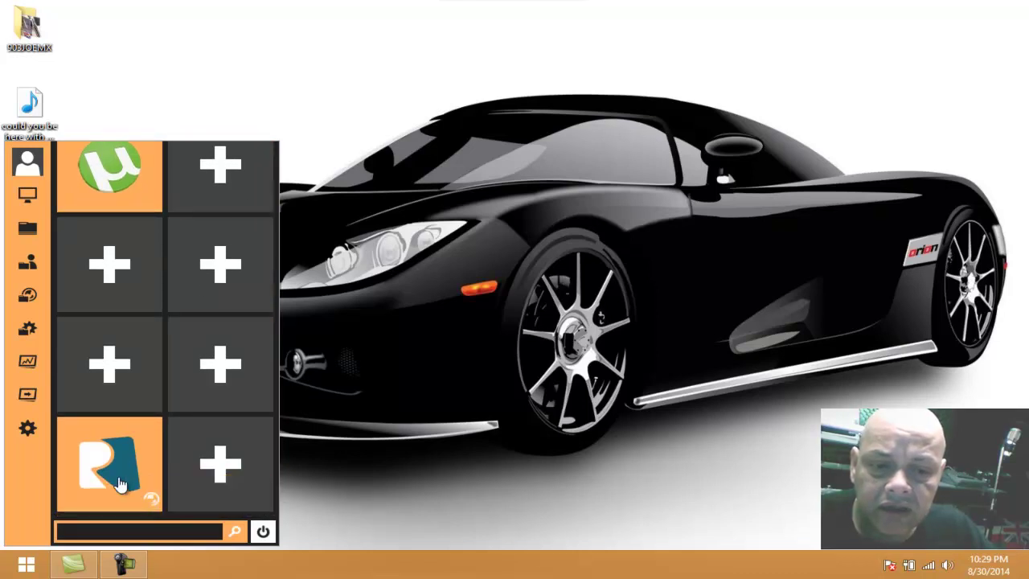
{"action": "left_click", "coordinate": [83, 478]}
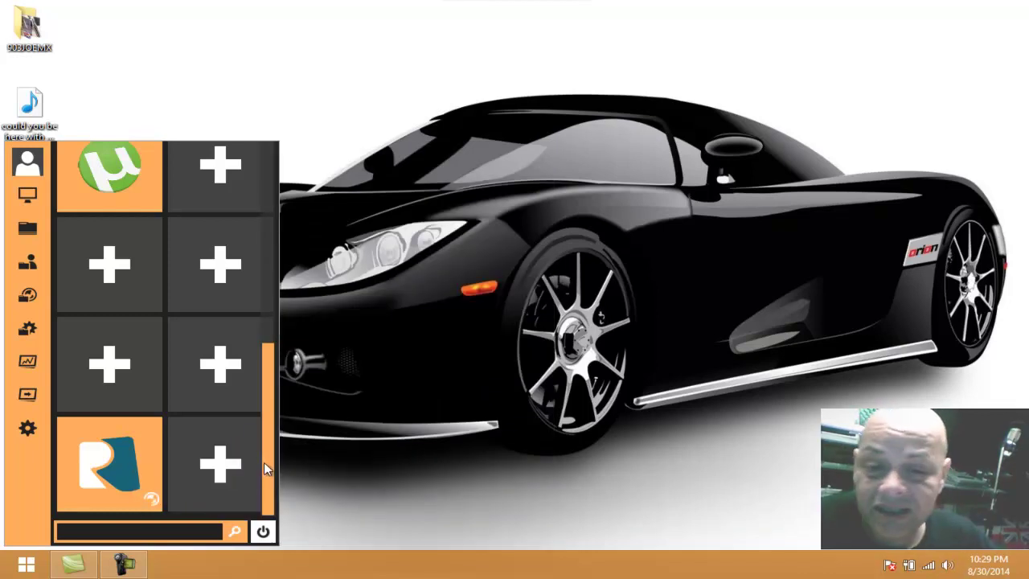
{"action": "left_click_drag", "start_coordinate": [264, 462], "coordinate": [257, 249]}
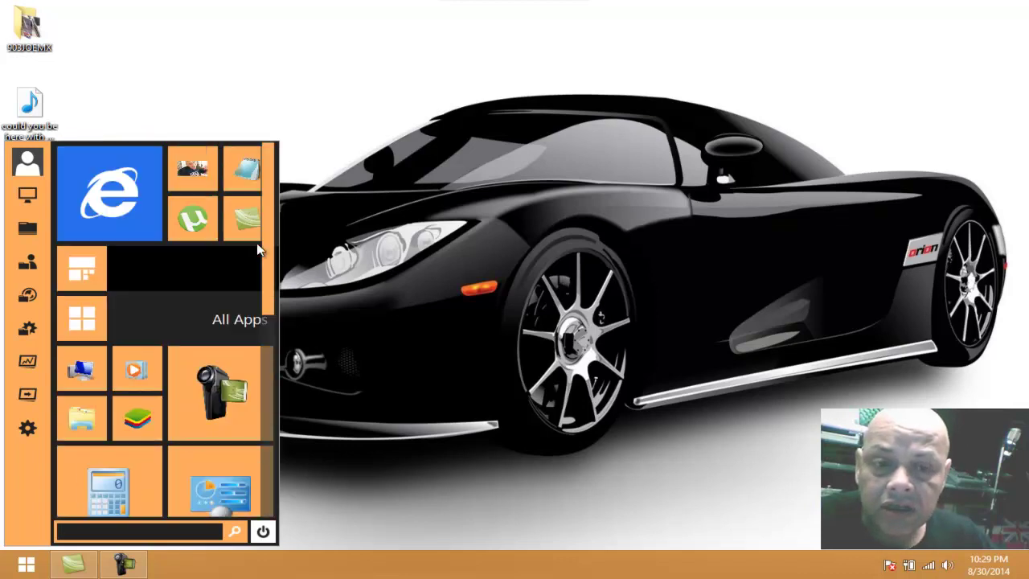
Pin the Weather app from All Apps as a tile and move it to the empty large slot beside the µTorrent tile.
{"action": "left_click", "coordinate": [248, 320]}
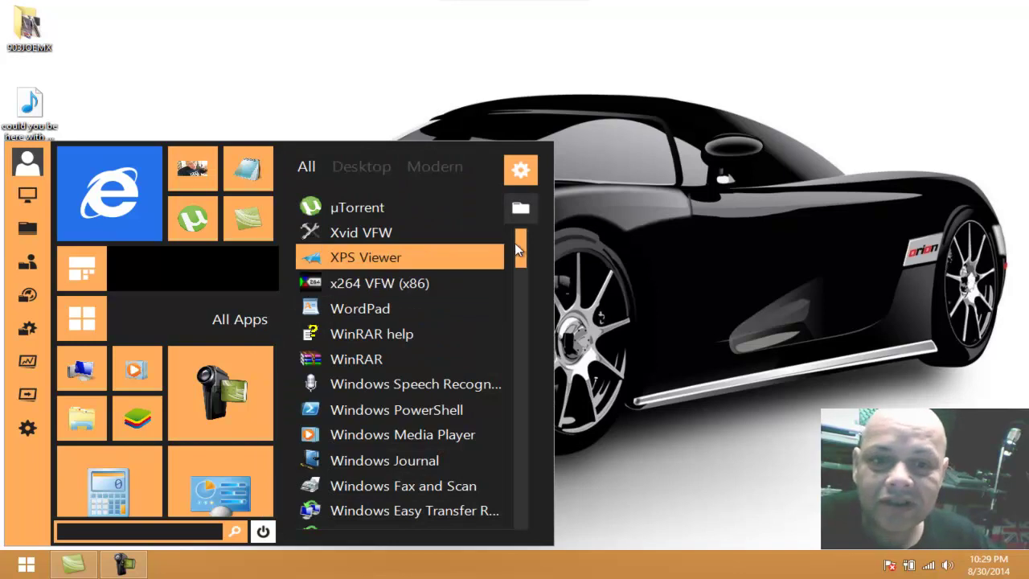
{"action": "left_click_drag", "start_coordinate": [521, 254], "coordinate": [520, 285]}
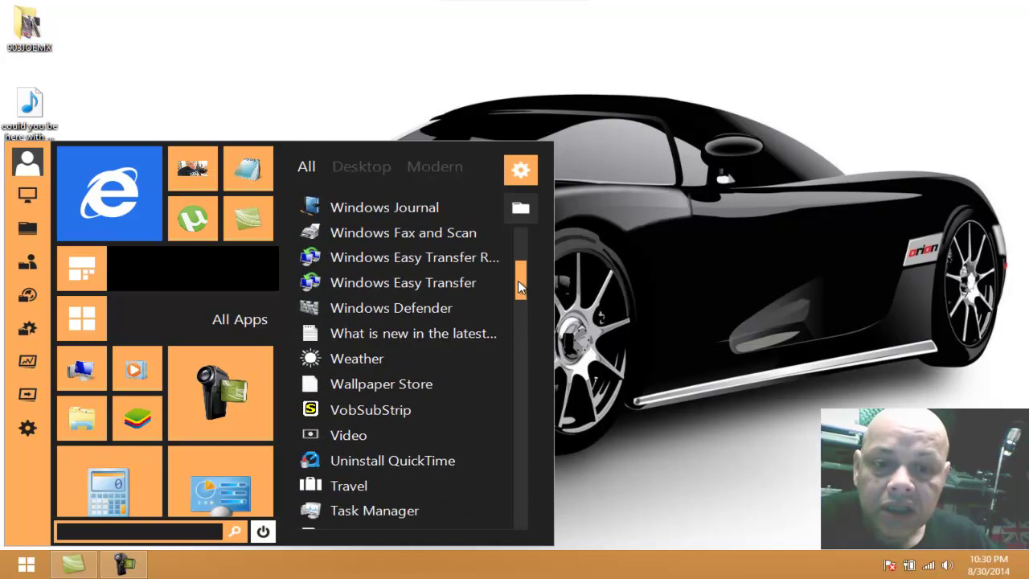
{"action": "left_click_drag", "start_coordinate": [332, 371], "coordinate": [122, 227]}
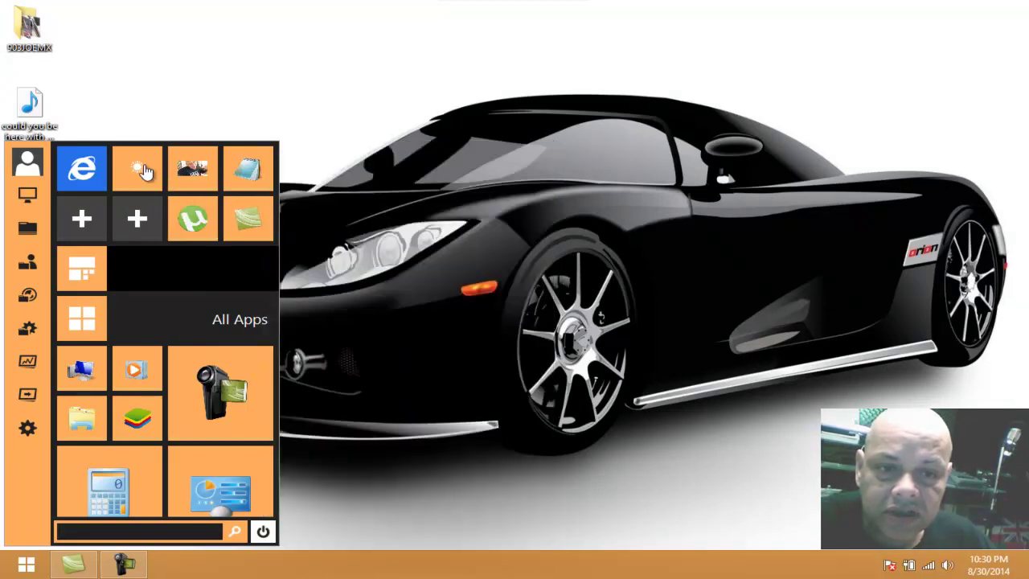
{"action": "left_click_drag", "start_coordinate": [137, 168], "coordinate": [228, 395]}
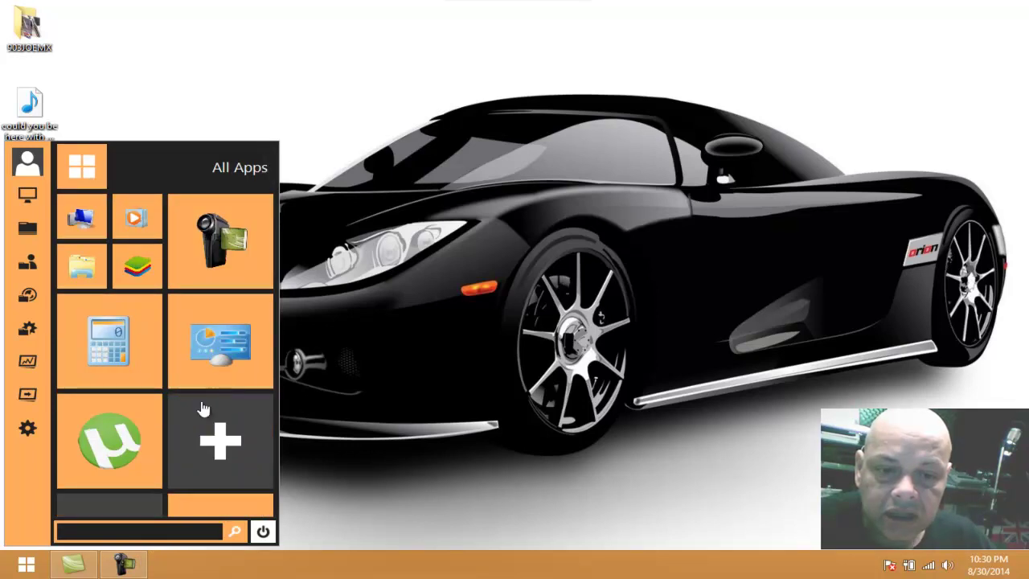
{"action": "left_click_drag", "start_coordinate": [211, 505], "coordinate": [222, 401]}
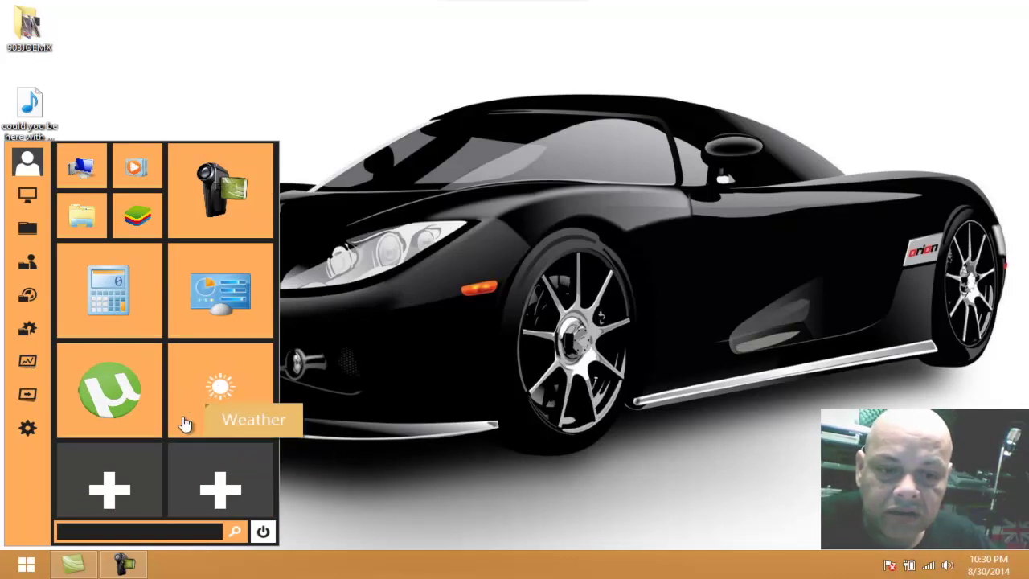
Open the Start Menu settings and turn off Check for updates on startup.
{"action": "right_click", "coordinate": [26, 565]}
{"action": "left_click", "coordinate": [103, 470]}
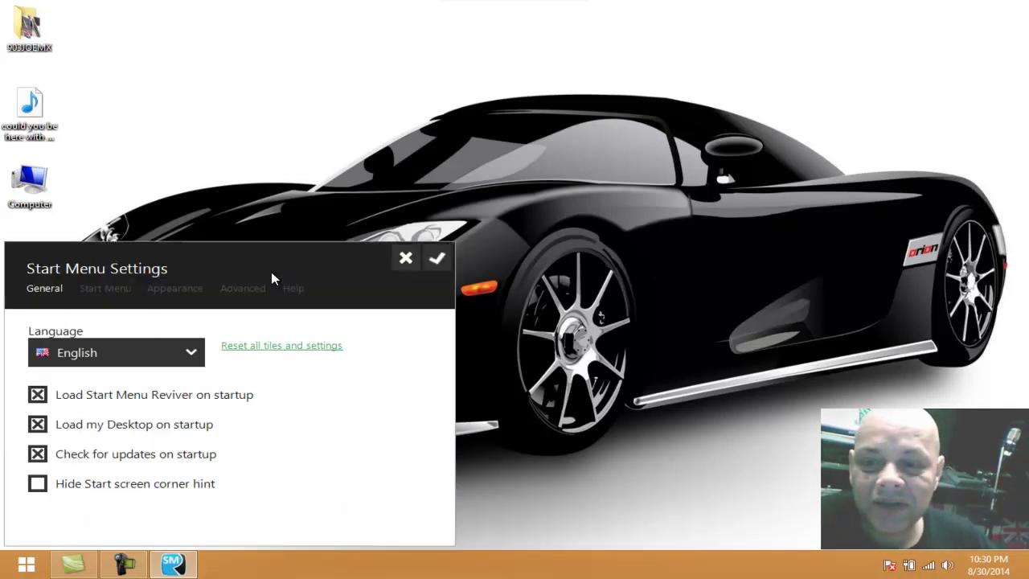
{"action": "left_click_drag", "start_coordinate": [252, 257], "coordinate": [349, 153]}
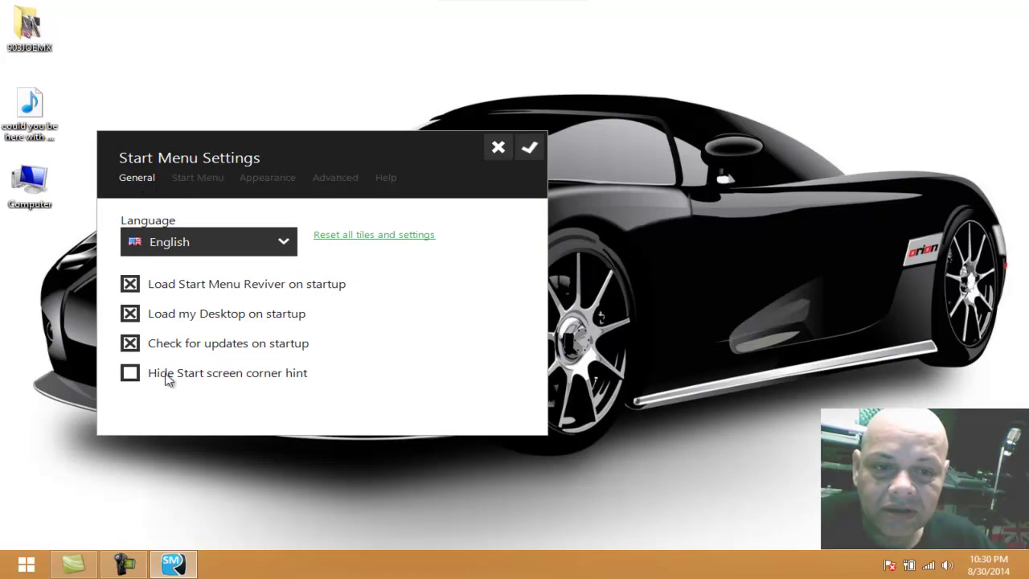
{"action": "left_click", "coordinate": [133, 343]}
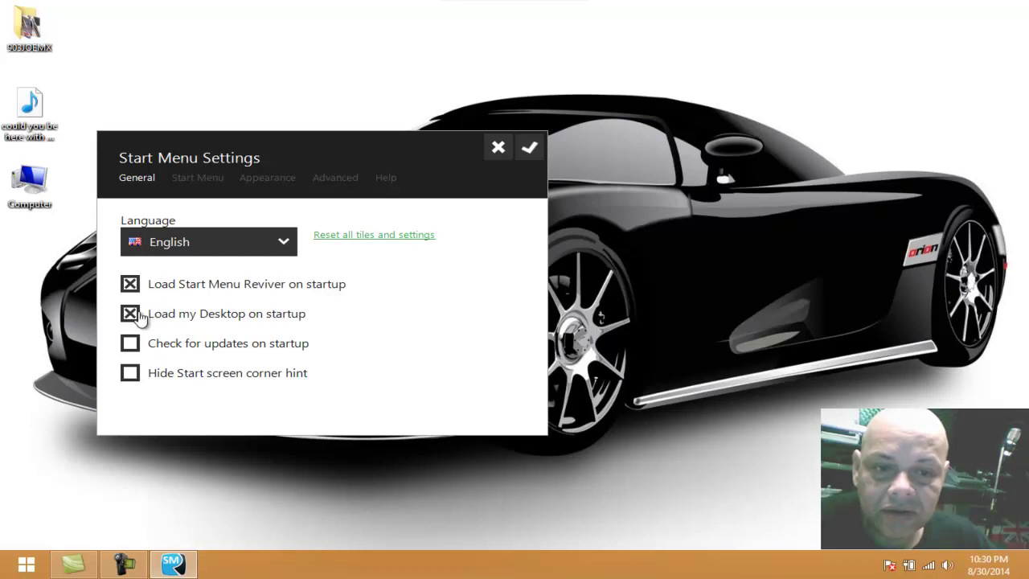
Set the Start Menu button style to Style 4.
{"action": "left_click", "coordinate": [179, 182]}
{"action": "left_click", "coordinate": [283, 257]}
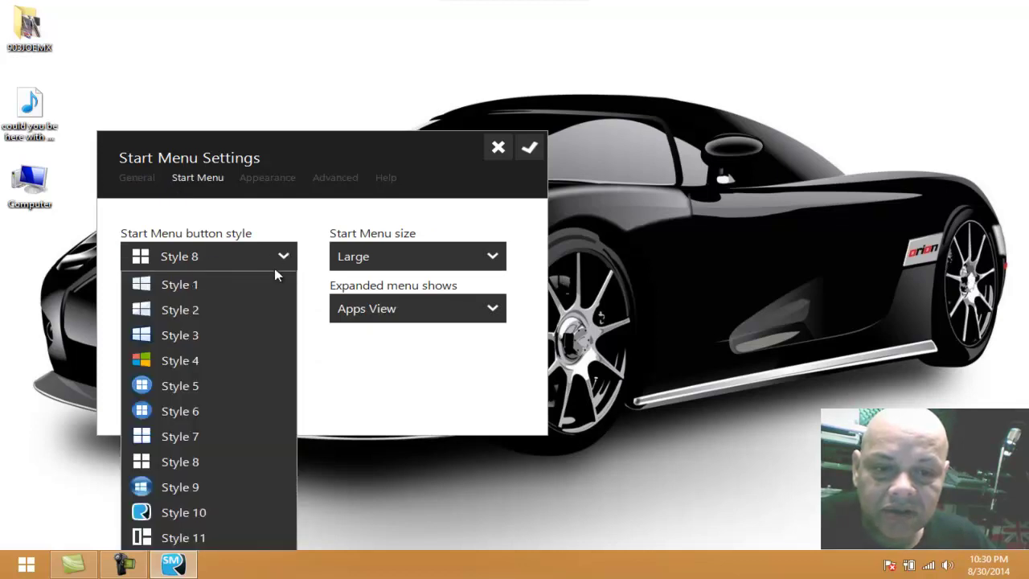
{"action": "left_click", "coordinate": [222, 363]}
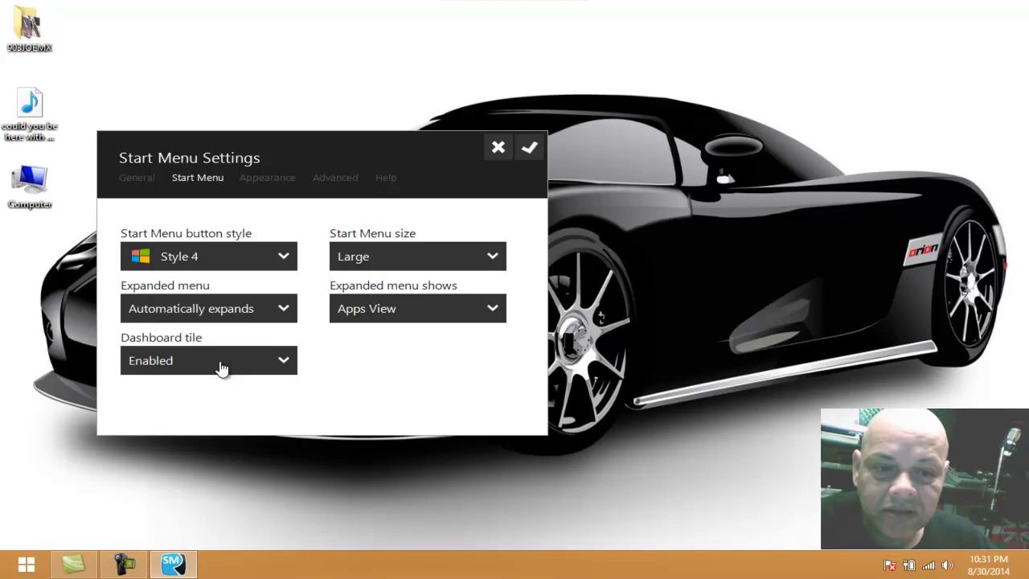
Try Style 11 as the Start Menu button style and switch back to Style 4.
{"action": "left_click", "coordinate": [277, 265]}
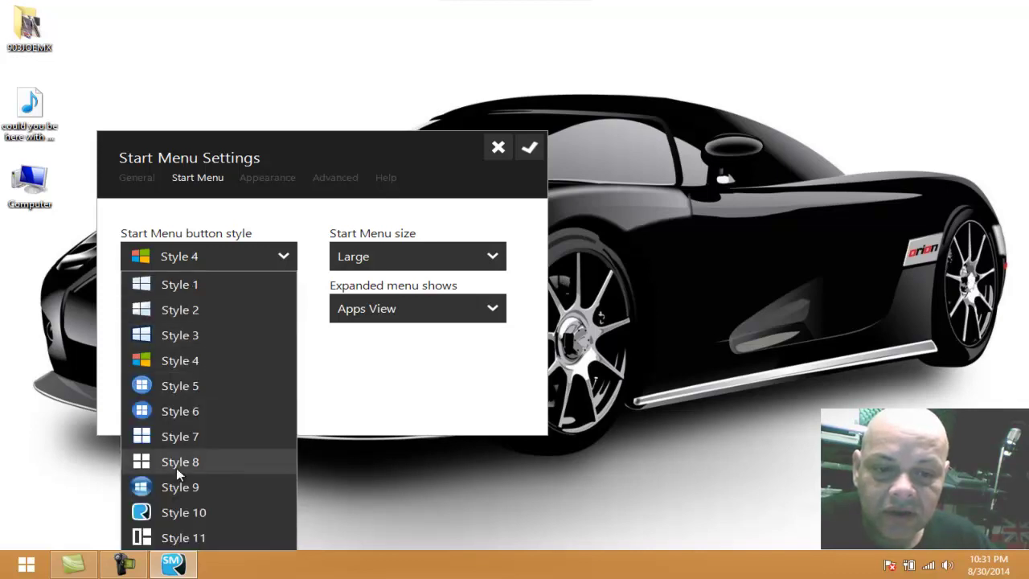
{"action": "left_click", "coordinate": [172, 537]}
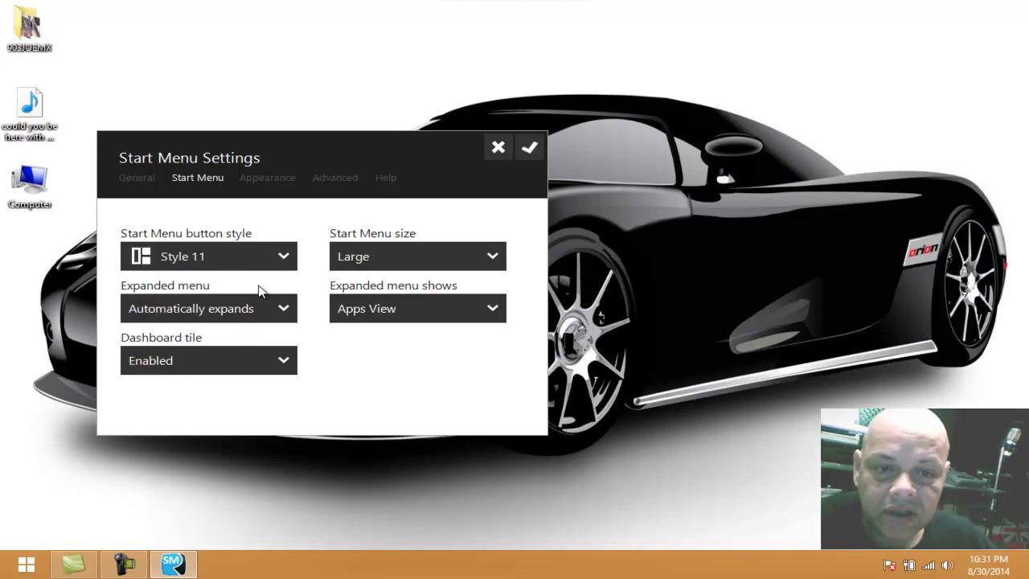
{"action": "left_click", "coordinate": [281, 256]}
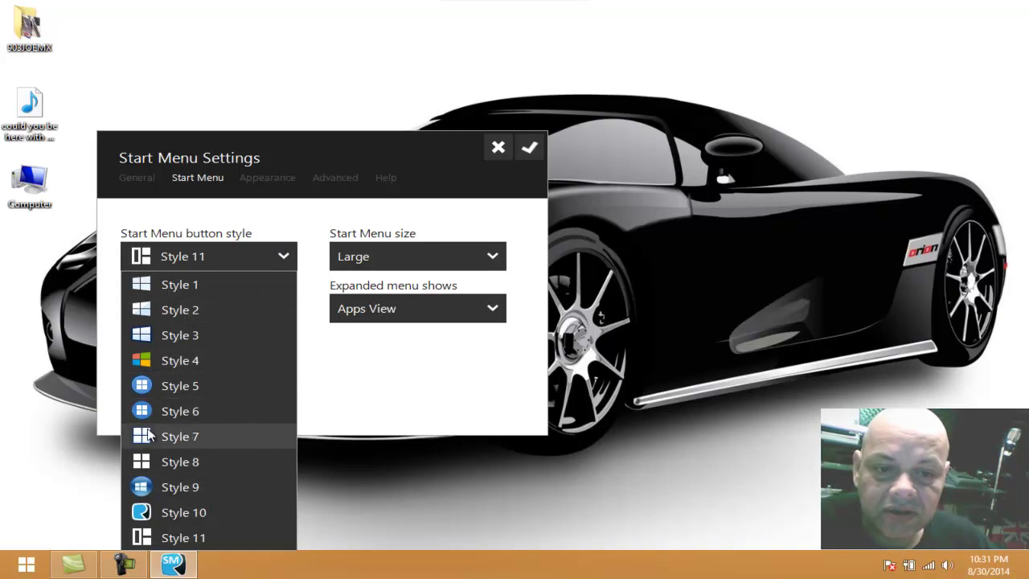
{"action": "left_click", "coordinate": [197, 366]}
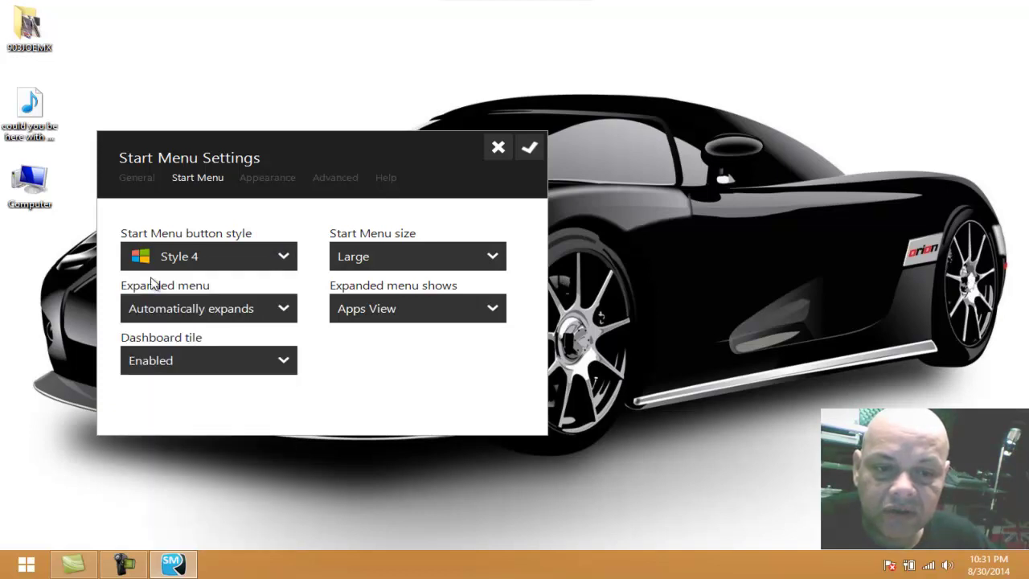
Examine the available choices for the expanded menu, dashboard tile, expanded menu view and Start Menu size, keeping the current settings.
{"action": "left_click", "coordinate": [284, 309]}
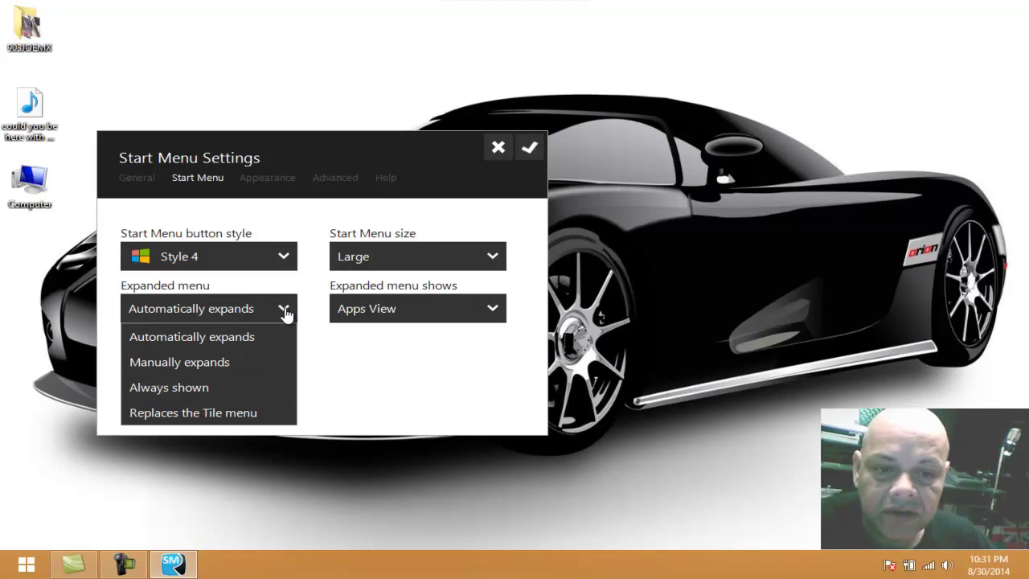
{"action": "left_click", "coordinate": [285, 314]}
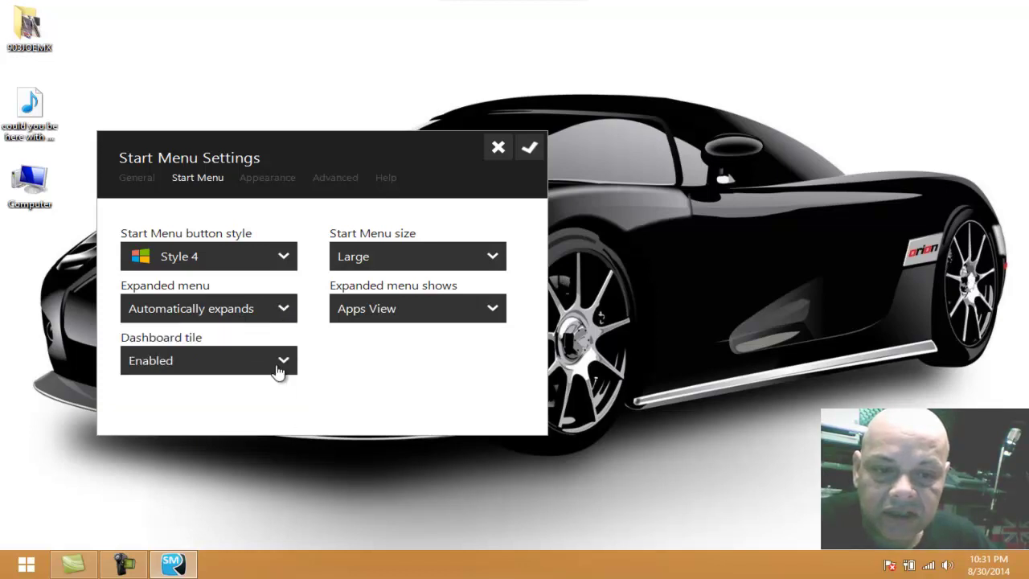
{"action": "left_click", "coordinate": [277, 369]}
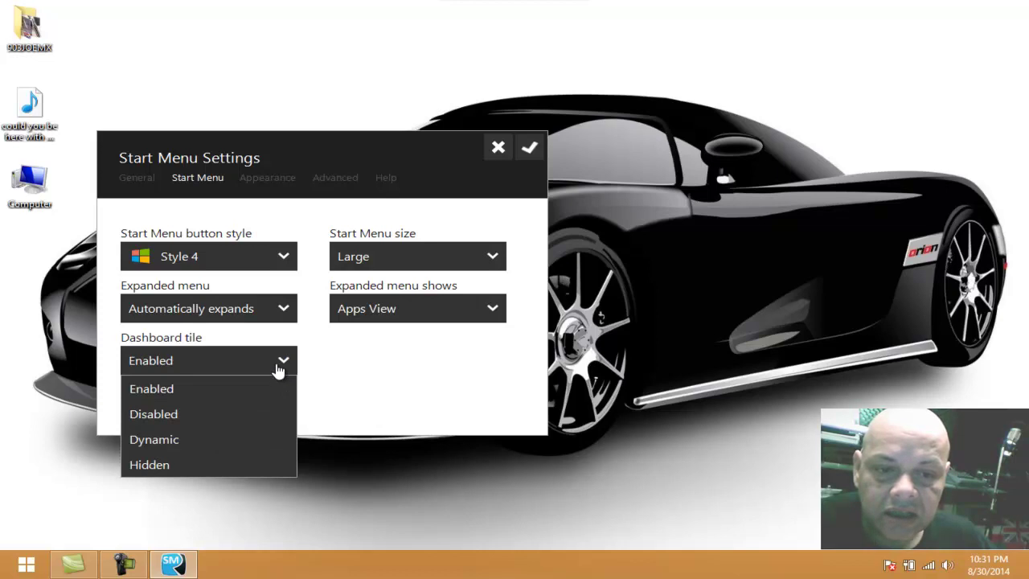
{"action": "left_click", "coordinate": [364, 364]}
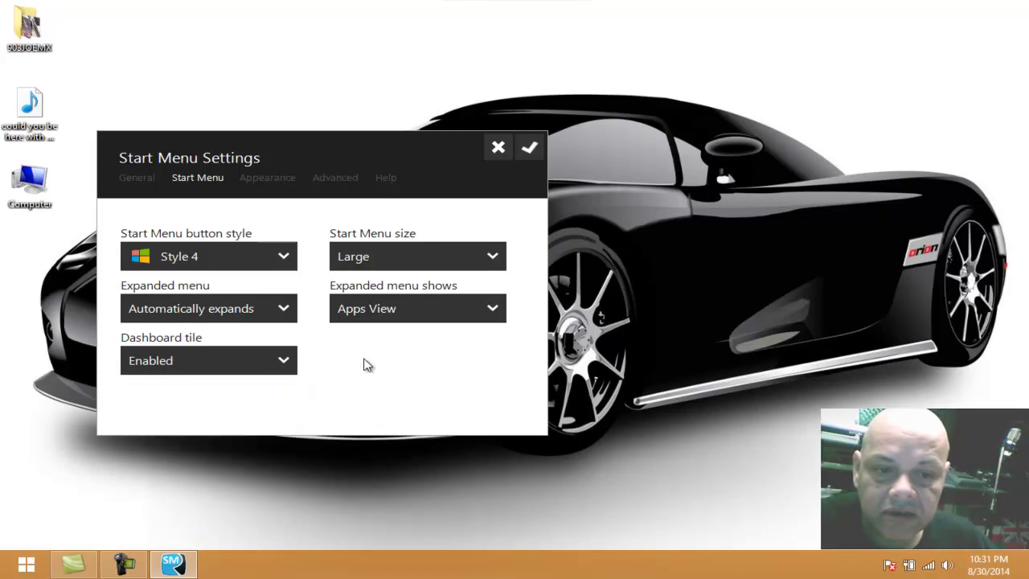
{"action": "left_click", "coordinate": [387, 319]}
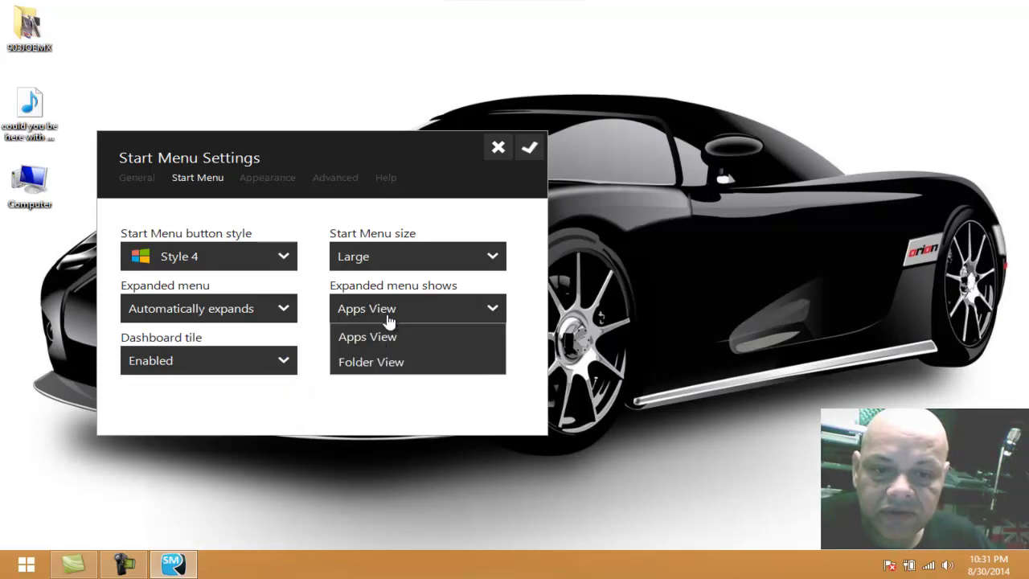
{"action": "left_click", "coordinate": [393, 338]}
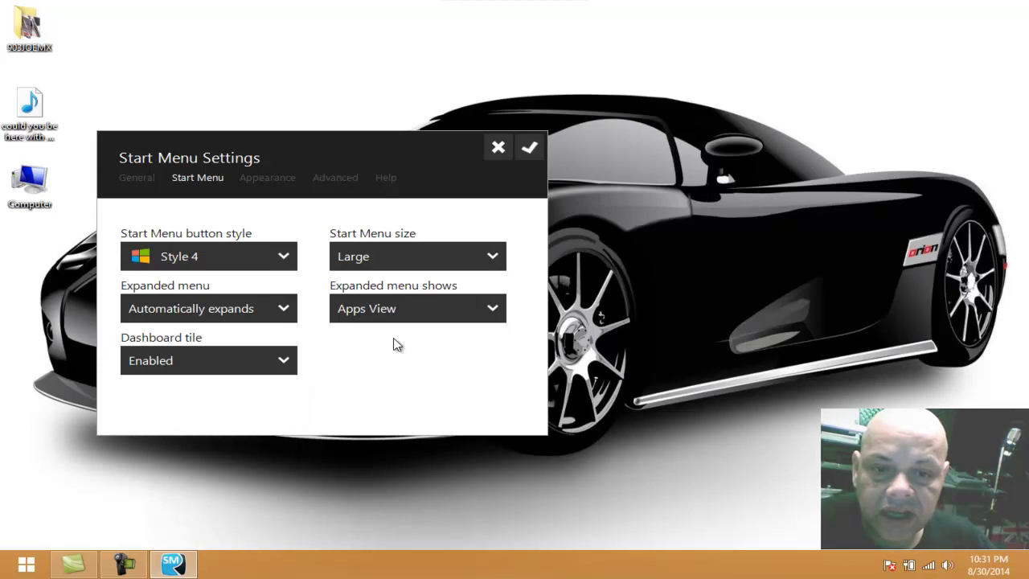
{"action": "left_click", "coordinate": [410, 267]}
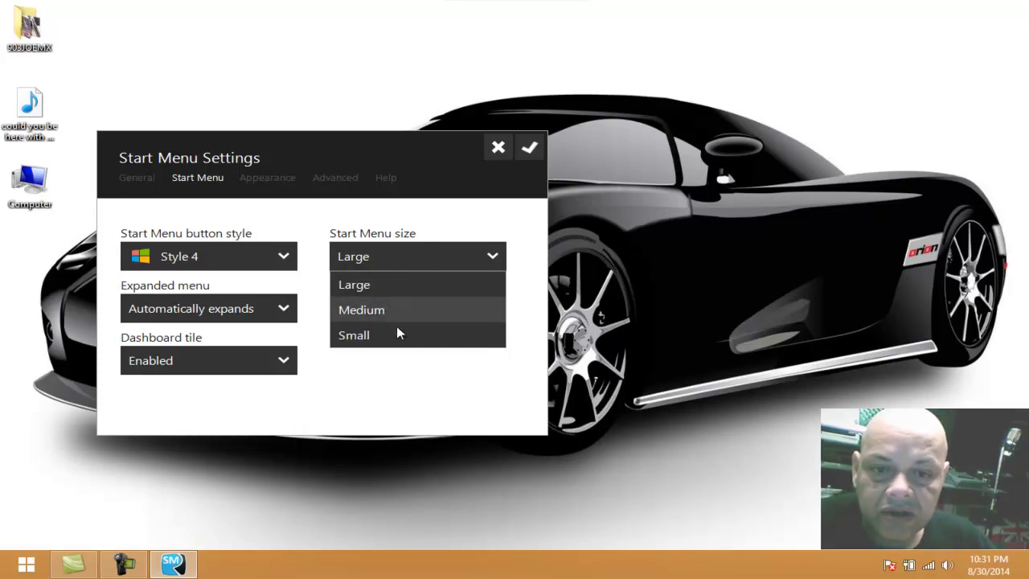
{"action": "left_click", "coordinate": [398, 283]}
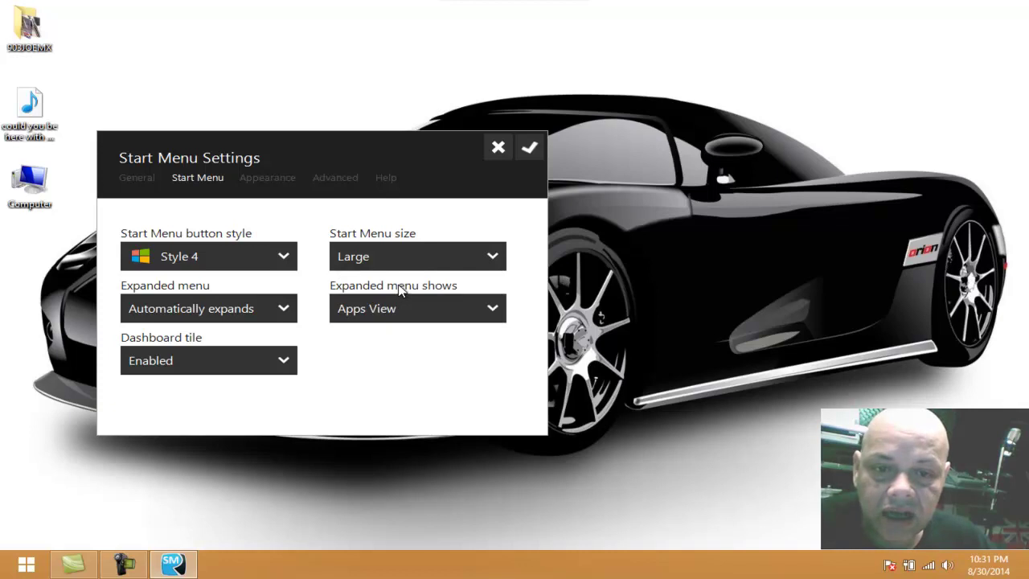
Examine the appearance choices for theme style, navigation bar, theme color and navigation buttons, including the custom color palette.
{"action": "left_click", "coordinate": [258, 191]}
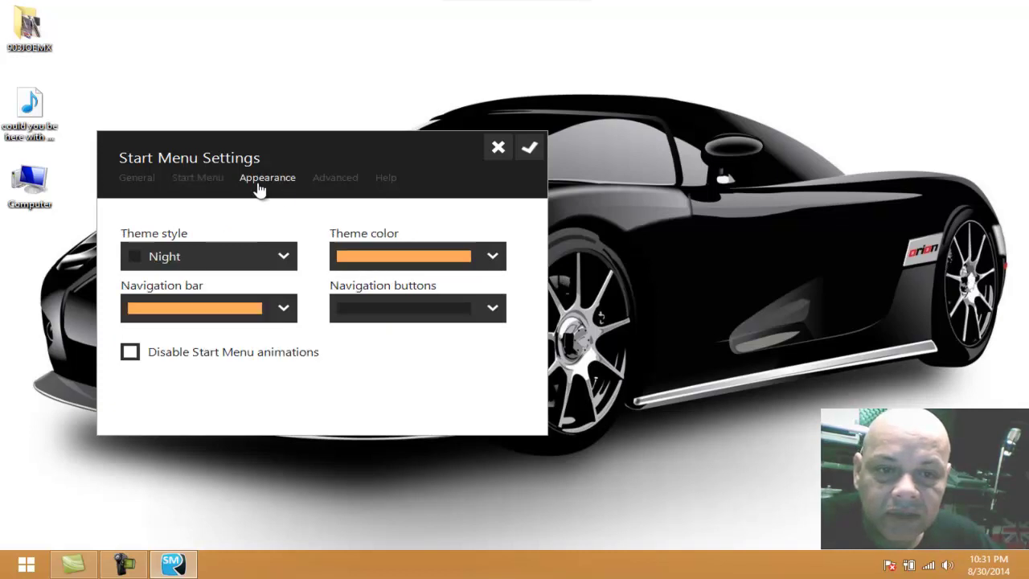
{"action": "left_click", "coordinate": [287, 256]}
{"action": "left_click", "coordinate": [287, 258]}
{"action": "left_click", "coordinate": [282, 308]}
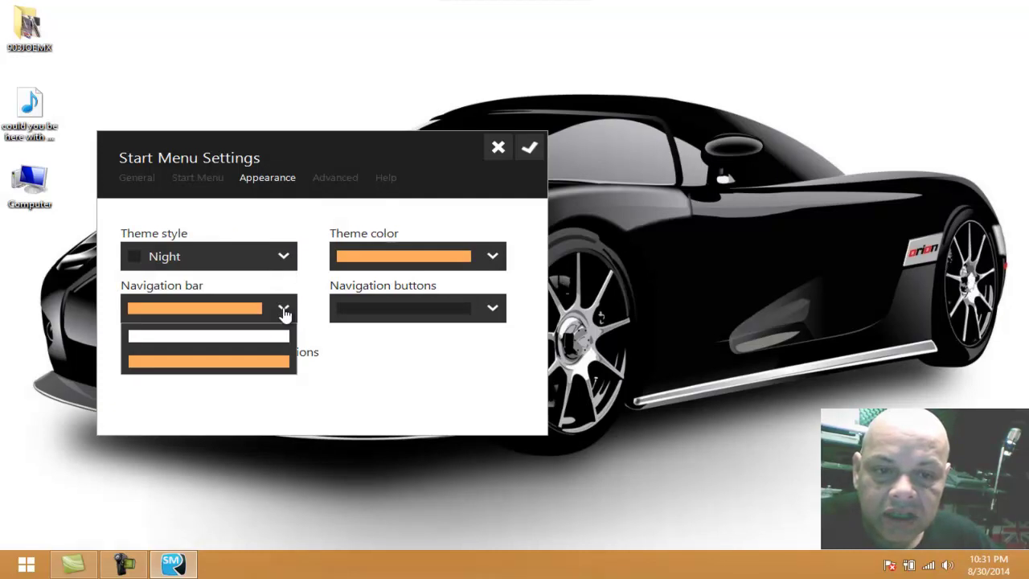
{"action": "left_click", "coordinate": [283, 311]}
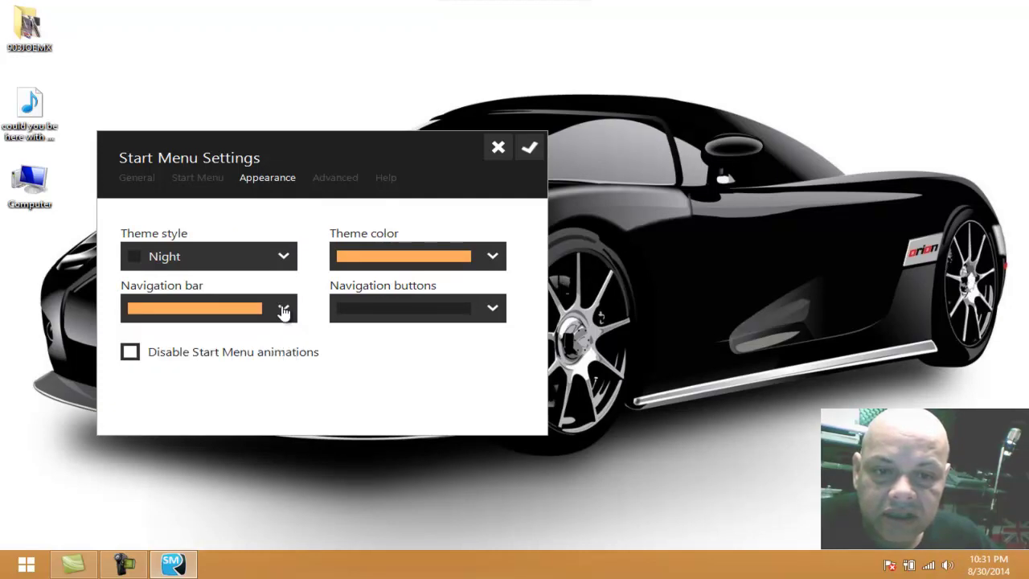
{"action": "left_click", "coordinate": [396, 255]}
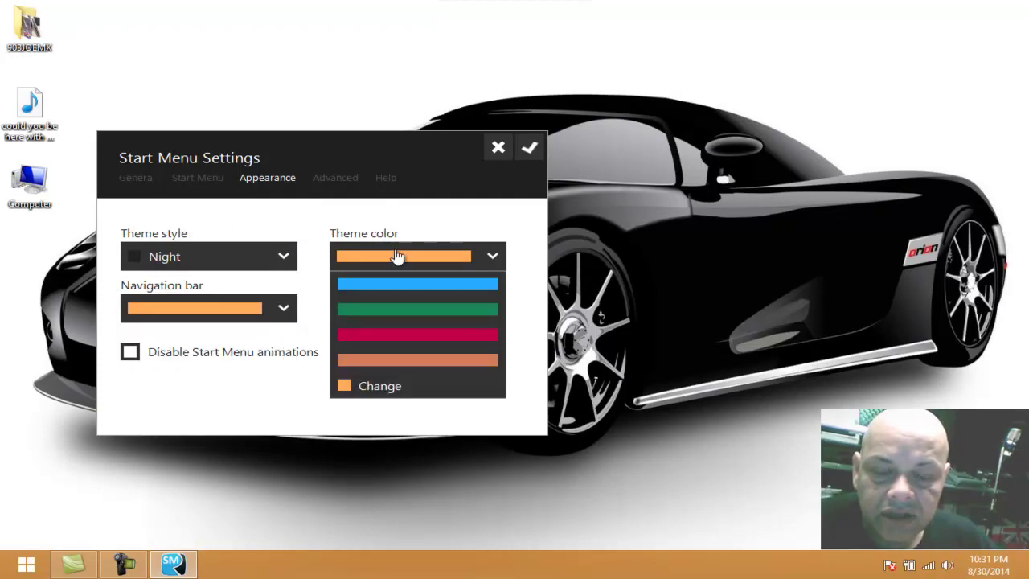
{"action": "left_click", "coordinate": [368, 387]}
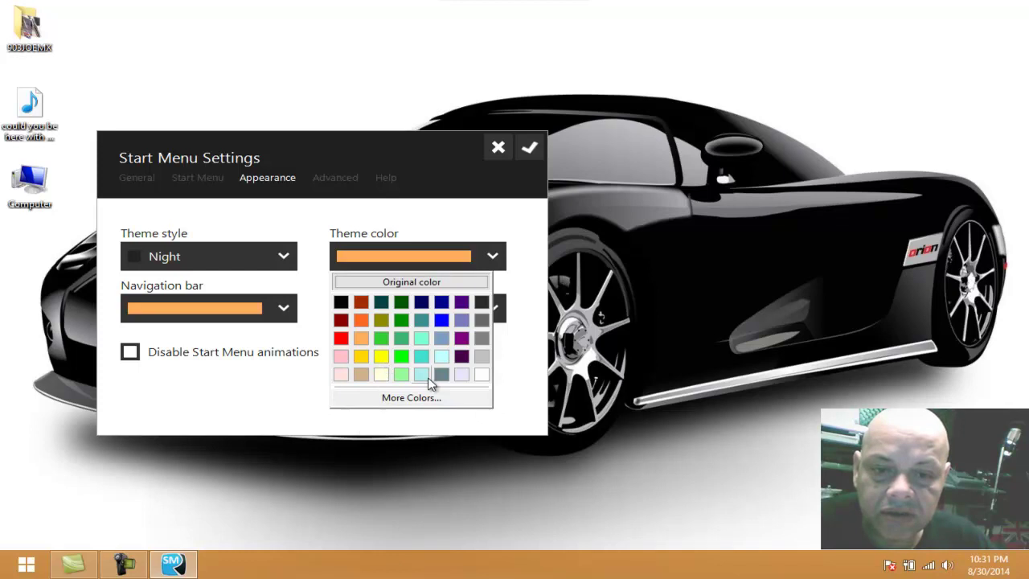
{"action": "left_click", "coordinate": [472, 222]}
{"action": "left_click", "coordinate": [492, 309]}
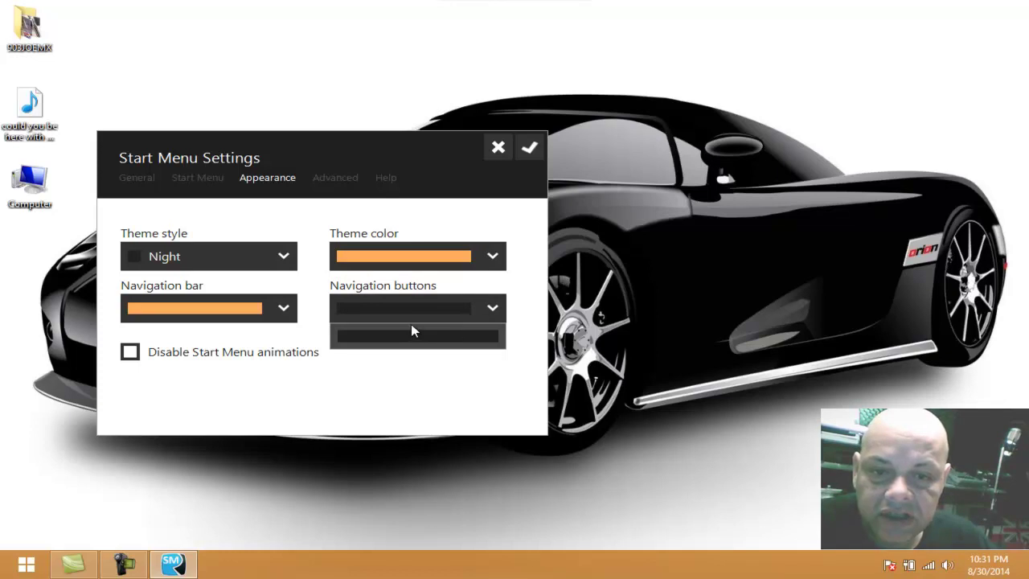
{"action": "left_click", "coordinate": [523, 295]}
Set the navigation bar color to white and apply the Start Menu settings.
{"action": "left_click", "coordinate": [278, 313]}
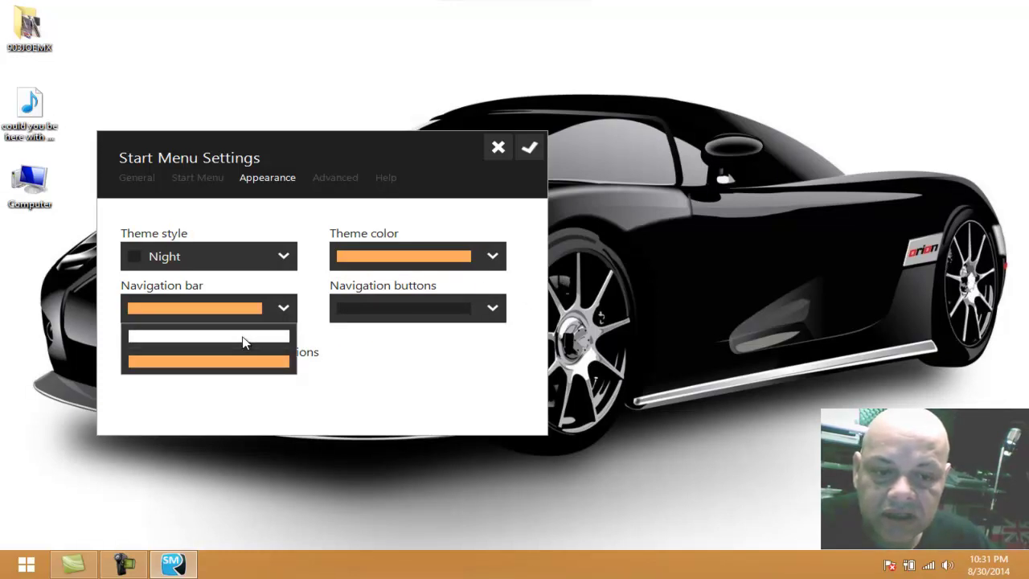
{"action": "left_click", "coordinate": [246, 337]}
{"action": "left_click", "coordinate": [26, 565]}
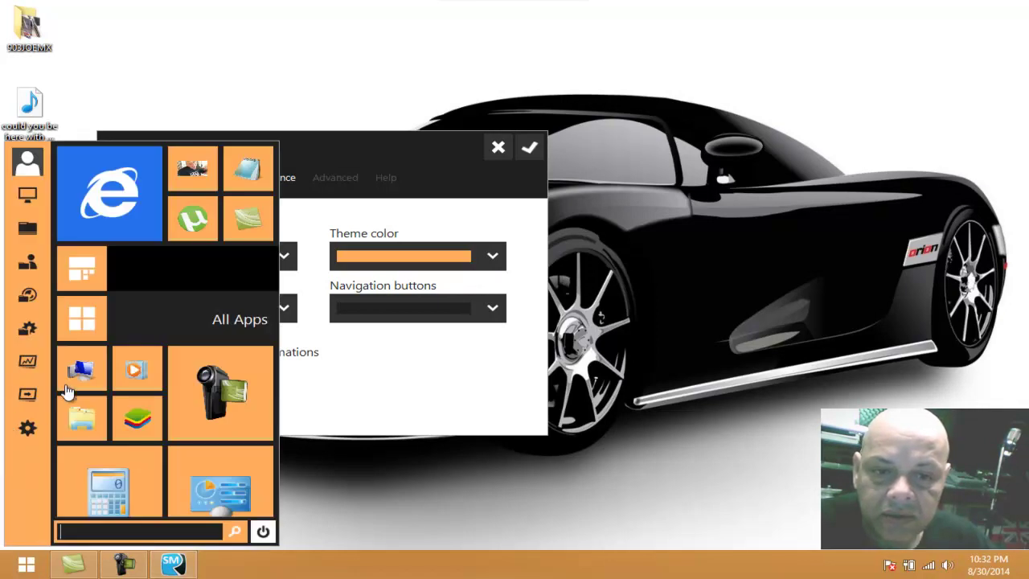
{"action": "left_click", "coordinate": [429, 81]}
{"action": "left_click", "coordinate": [506, 154]}
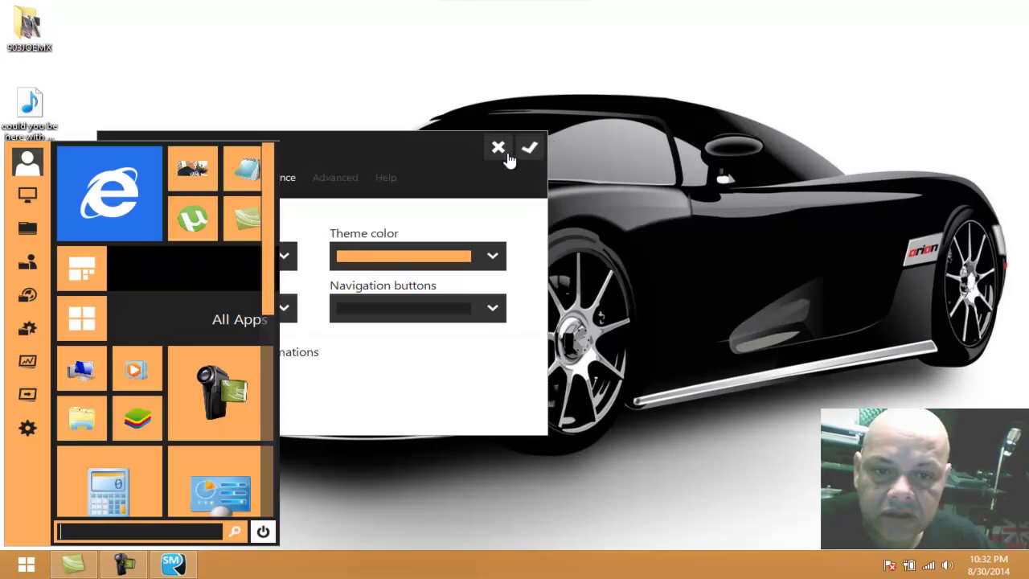
{"action": "left_click", "coordinate": [508, 163]}
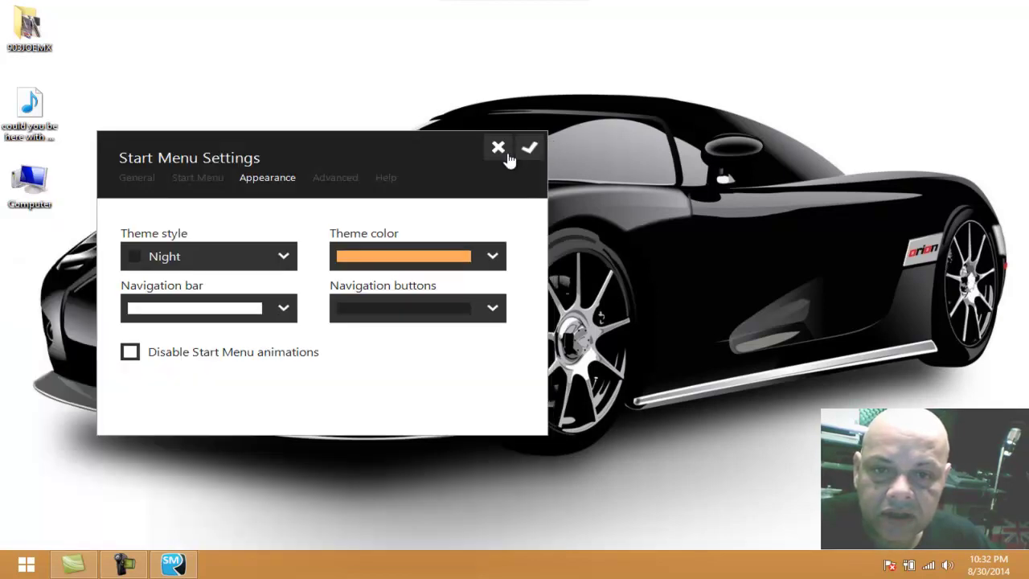
{"action": "left_click", "coordinate": [504, 155]}
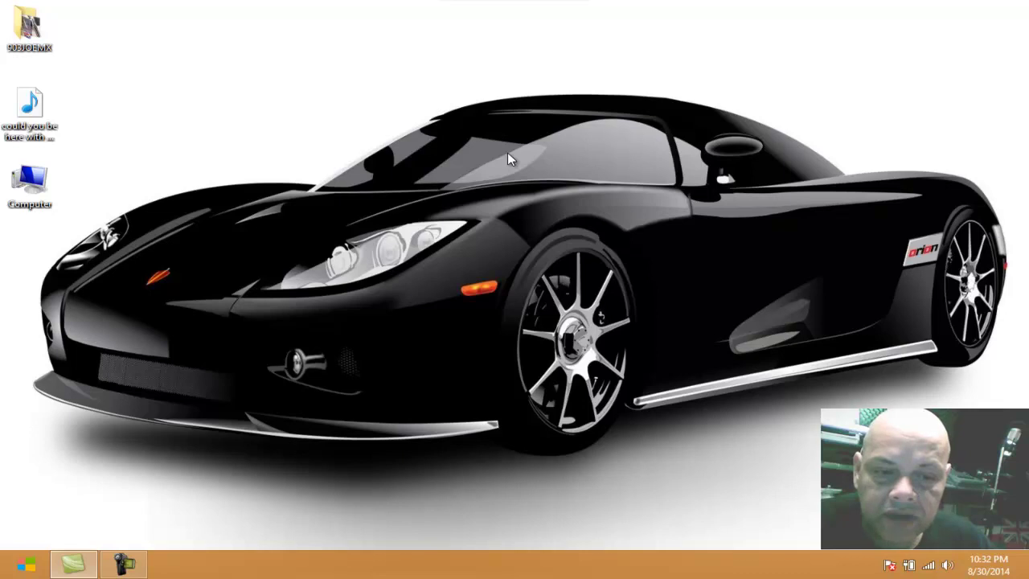
Open Device Manager from the Start Menu's list of system tools.
{"action": "key", "text": "super"}
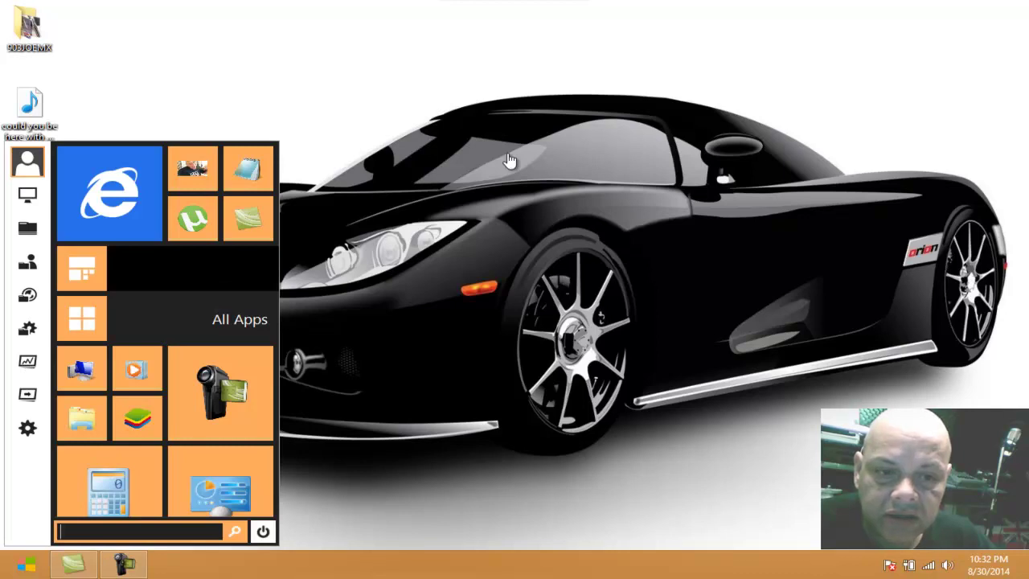
{"action": "key", "text": "Return"}
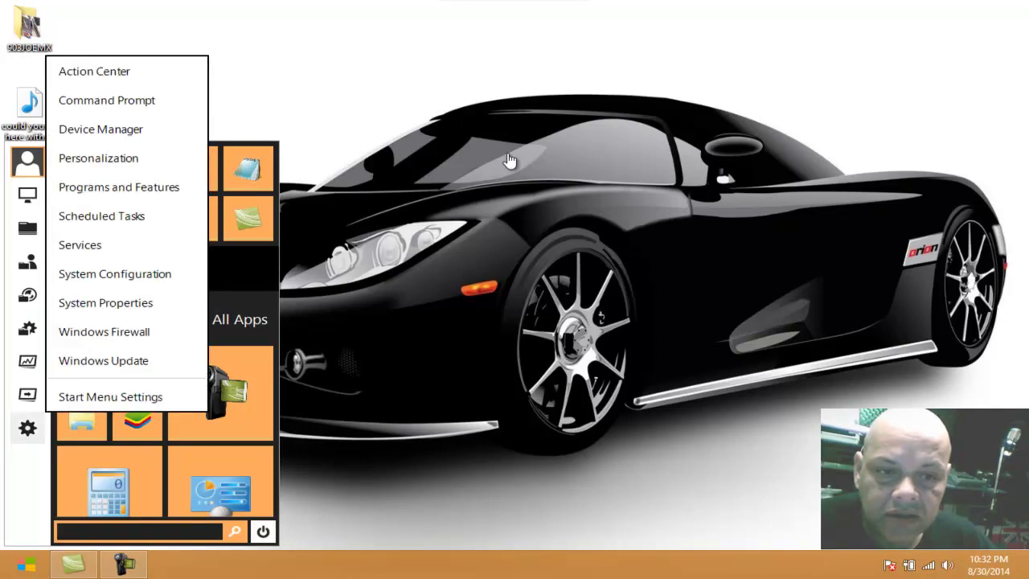
{"action": "key", "text": "Up"}
{"action": "key", "text": "Up"}
{"action": "key", "text": "Up"}
{"action": "key", "text": "Up"}
{"action": "key", "text": "Up"}
{"action": "key", "text": "Up"}
{"action": "key", "text": "Up"}
{"action": "key", "text": "Up"}
{"action": "key", "text": "Up"}
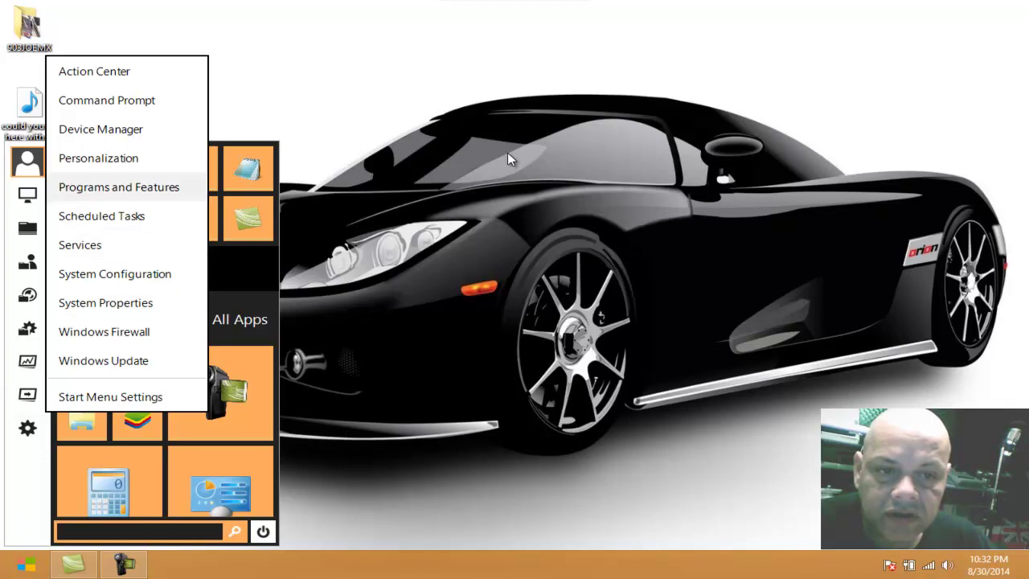
{"action": "key", "text": "Up"}
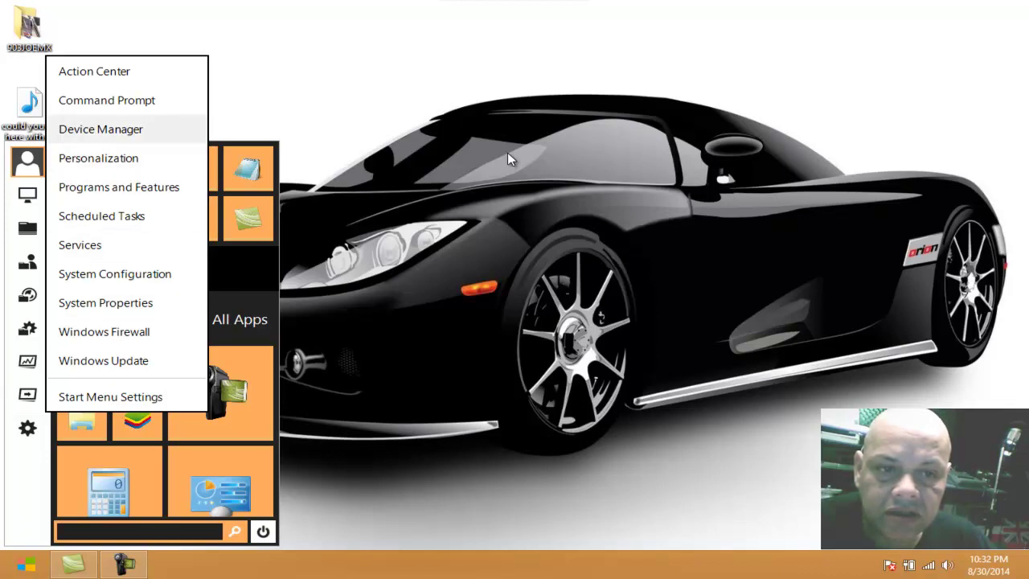
{"action": "key", "text": "Up"}
{"action": "key", "text": "Down"}
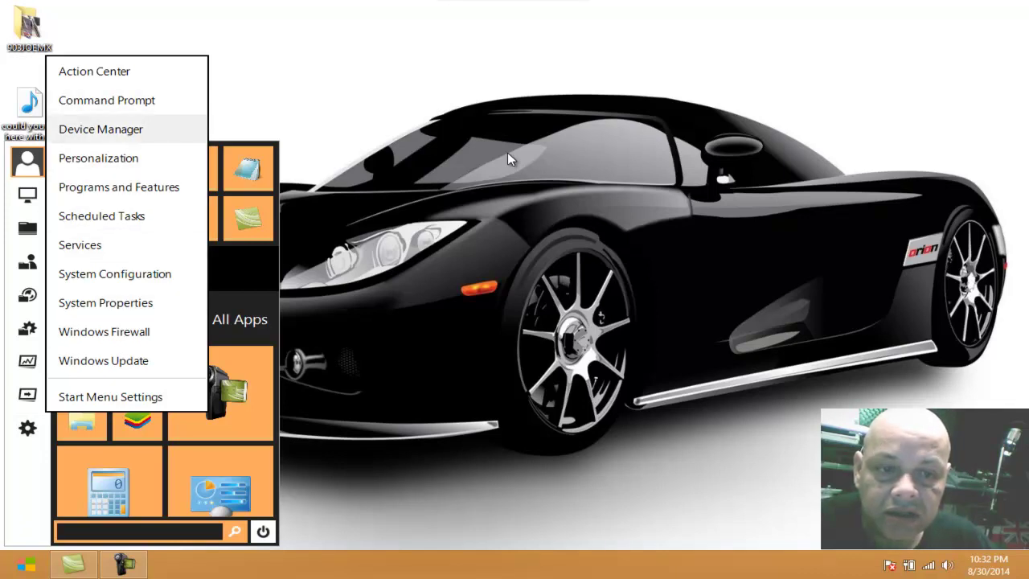
{"action": "key", "text": "Return"}
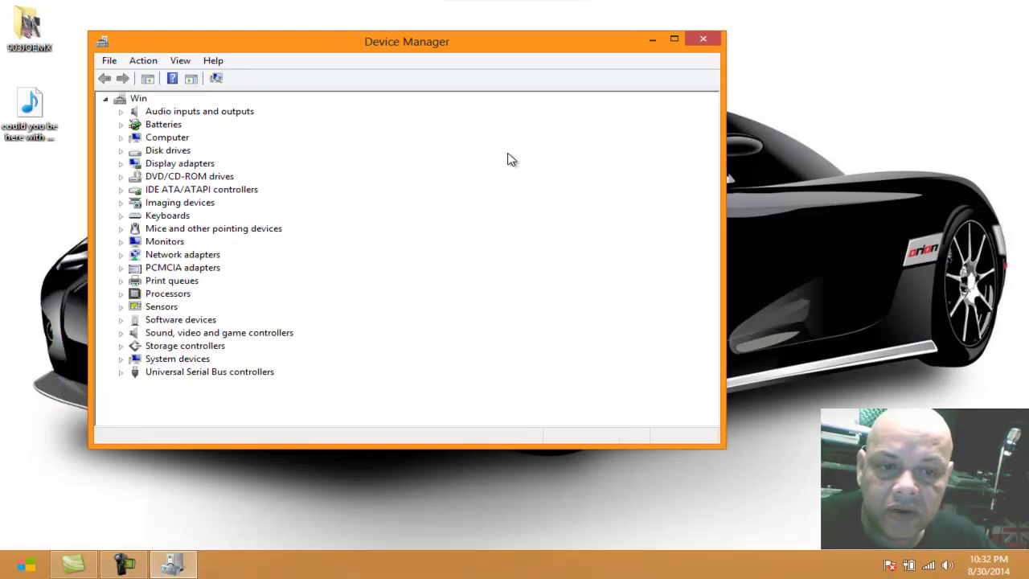
Expand the Processors category to check the CPU model, and close Device Manager.
{"action": "left_click", "coordinate": [155, 293]}
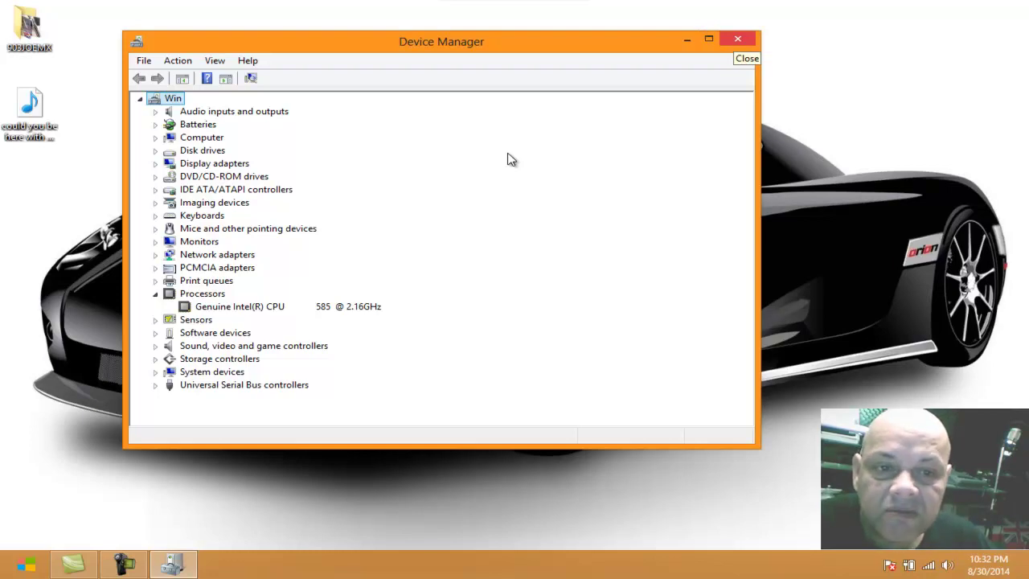
{"action": "key", "text": "alt+F4"}
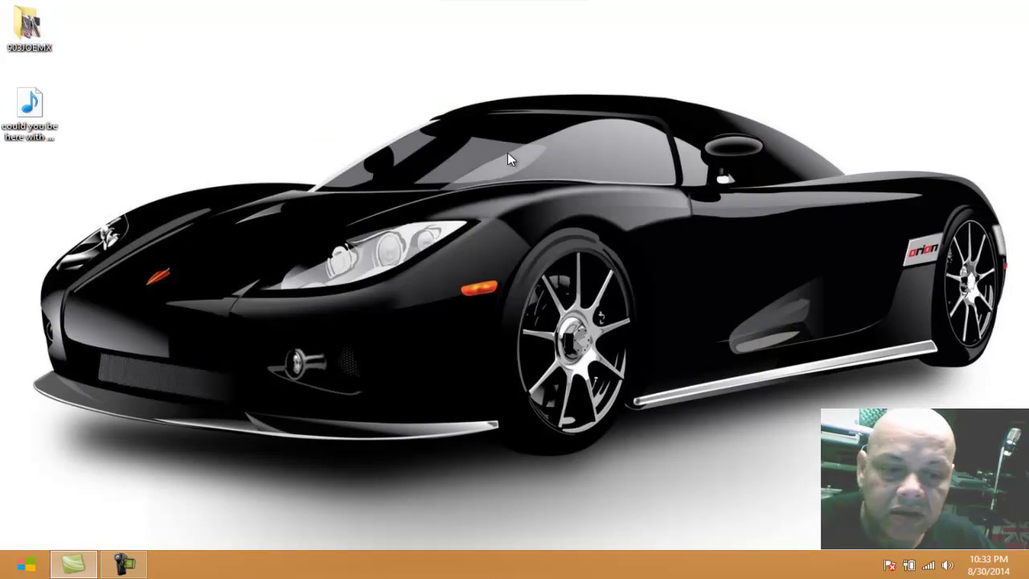
{"action": "key", "text": "super"}
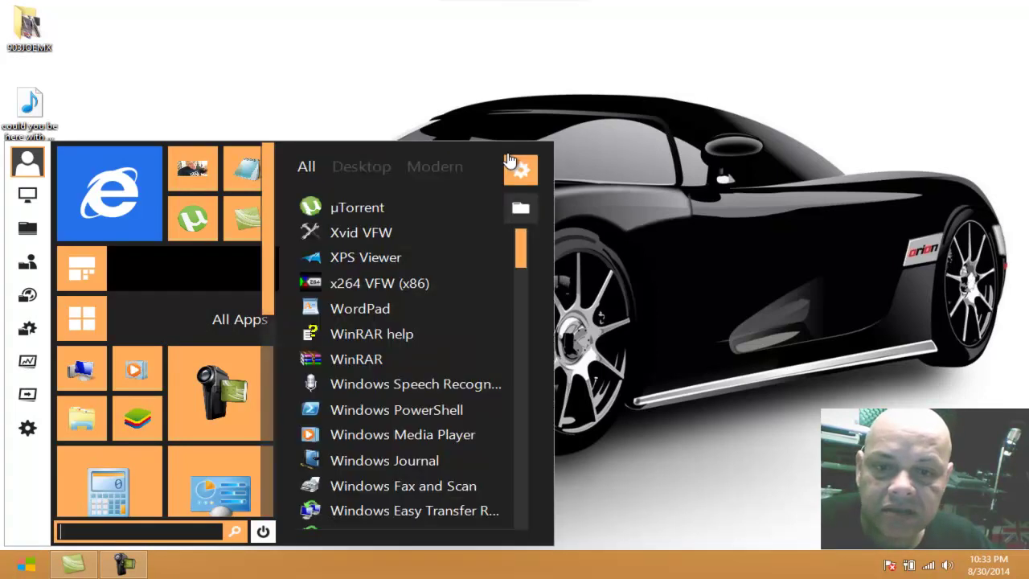
{"action": "key", "text": "Escape"}
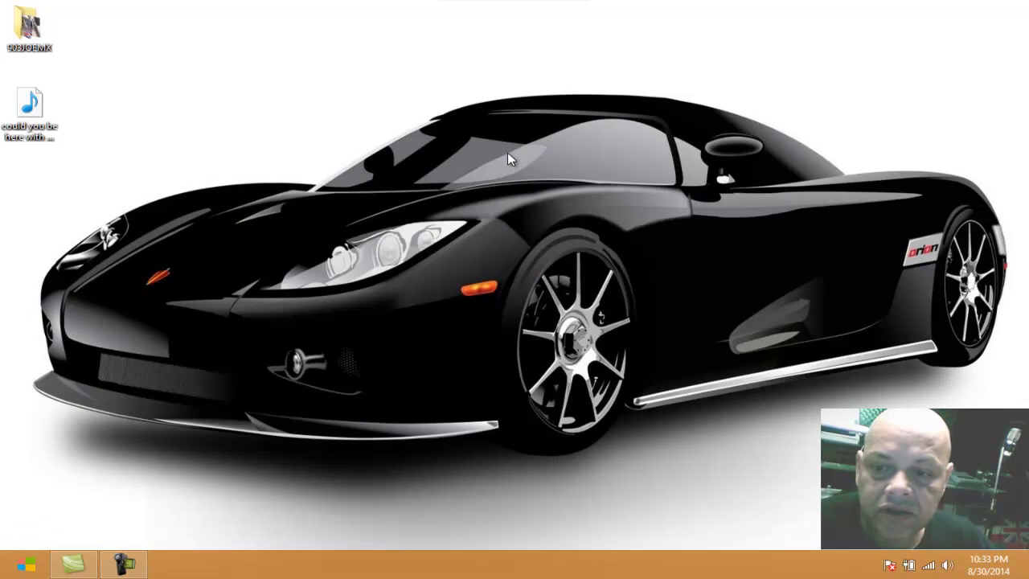
Try the default Windows theme in the desktop's Personalization settings, switch back to Unsaved Theme and close the window.
{"action": "right_click", "coordinate": [527, 301]}
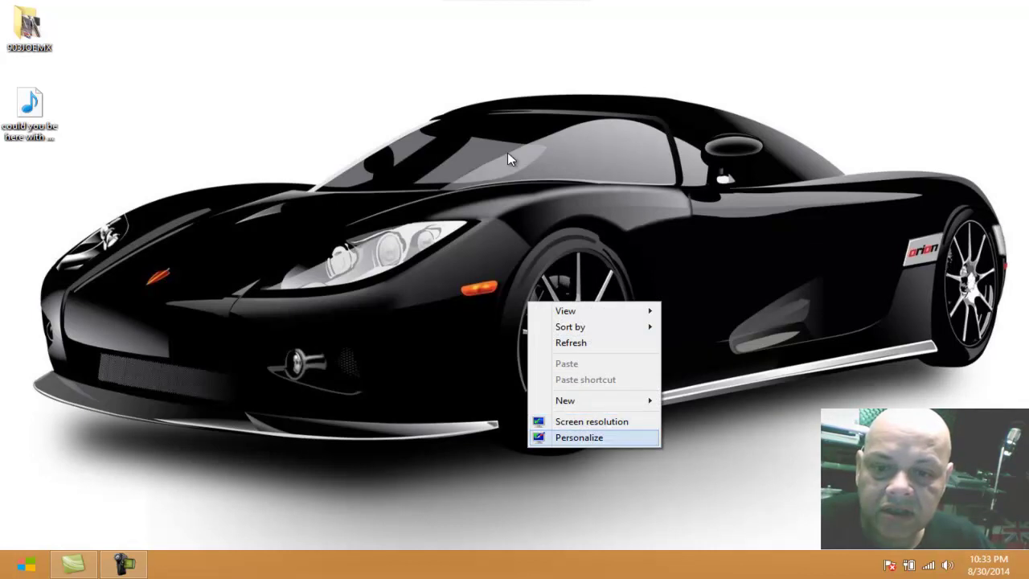
{"action": "key", "text": "Return"}
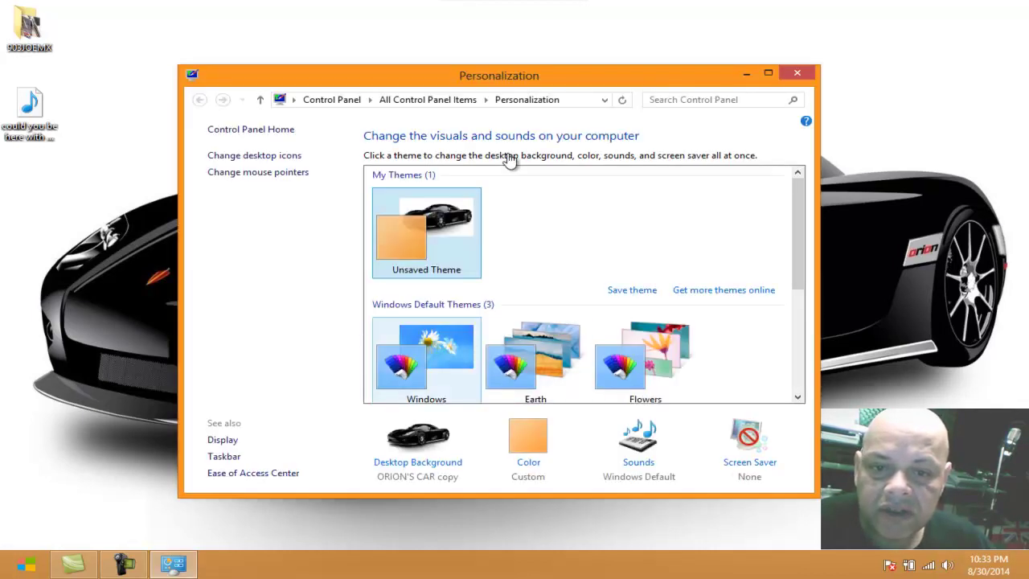
{"action": "left_click", "coordinate": [426, 360]}
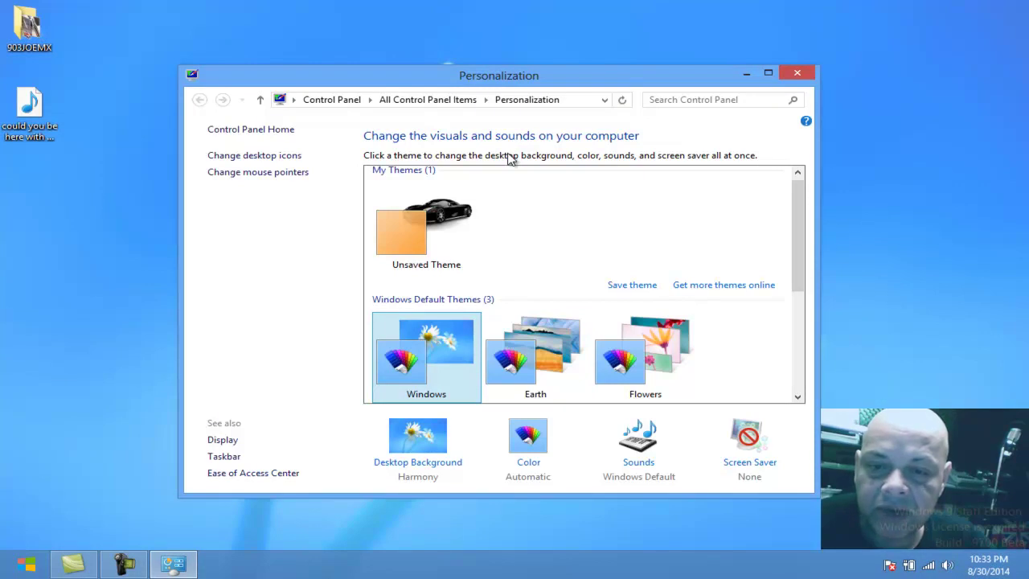
{"action": "key", "text": "Up"}
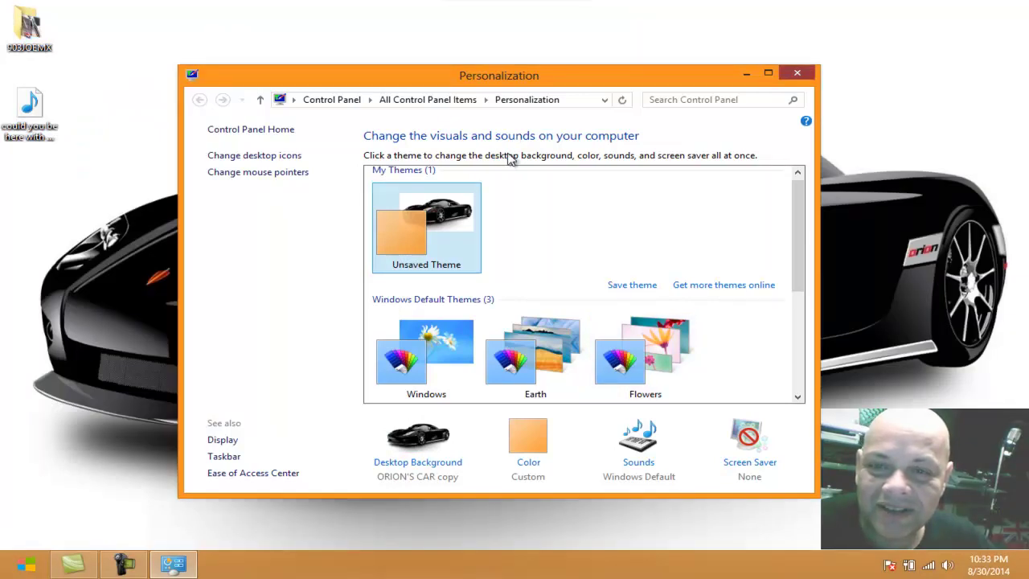
{"action": "key", "text": "alt+F4"}
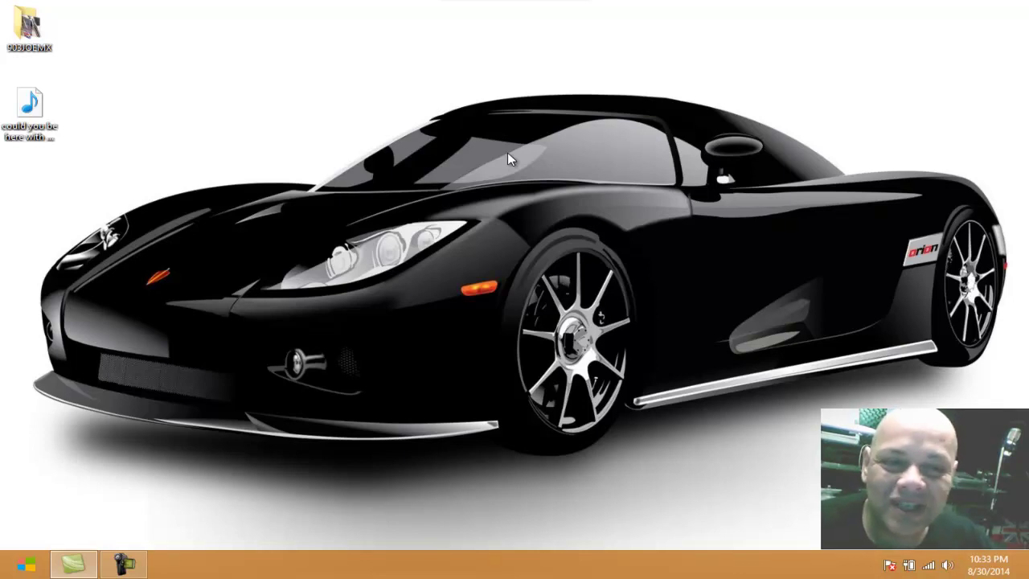
Look through the Start Menu's All Apps list of installed programs, and close the menu.
{"action": "key", "text": "super"}
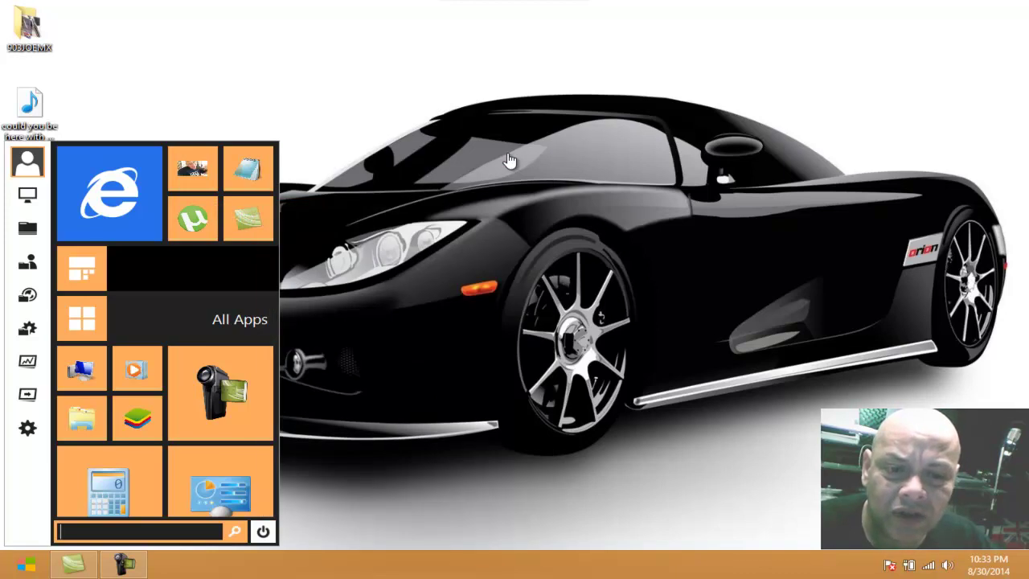
{"action": "key", "text": "Right"}
{"action": "left_click", "coordinate": [508, 157]}
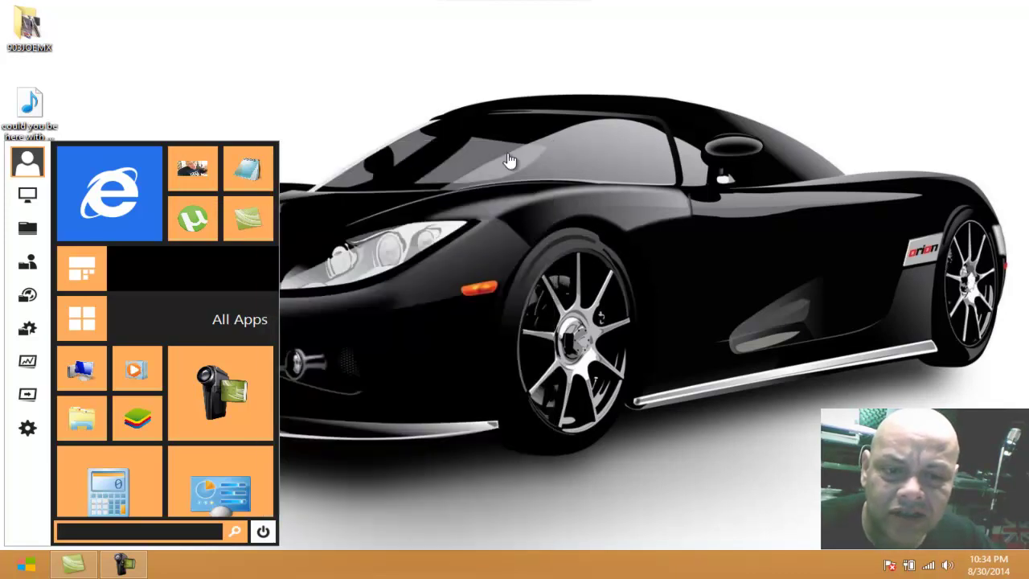
{"action": "key", "text": "Right"}
{"action": "key", "text": "Up"}
{"action": "key", "text": "Up"}
{"action": "scroll", "coordinate": [508, 159], "scroll_direction": "down", "scroll_amount": 5}
{"action": "scroll", "coordinate": [508, 159], "scroll_direction": "down", "scroll_amount": 5}
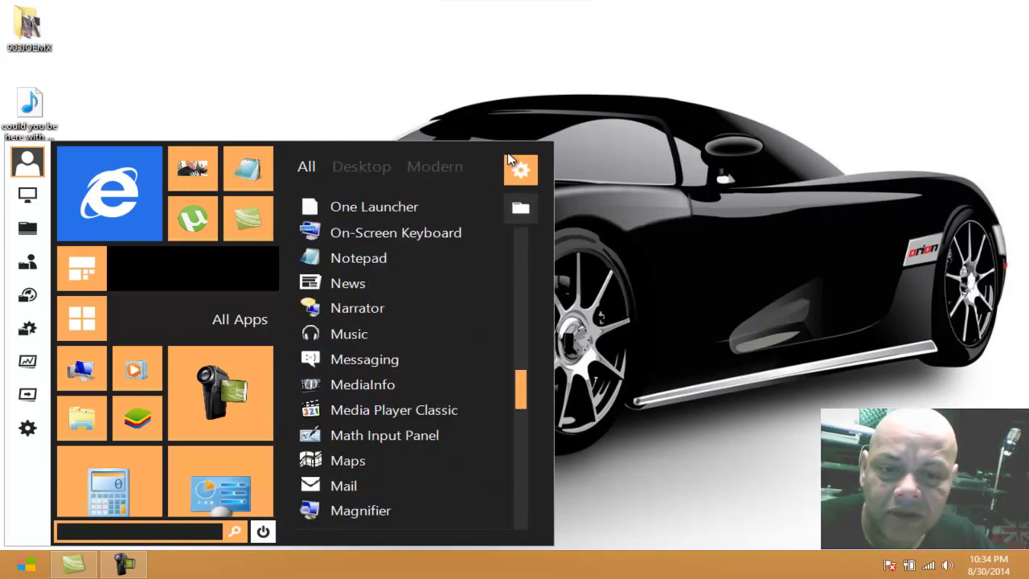
{"action": "scroll", "coordinate": [508, 159], "scroll_direction": "down", "scroll_amount": 5}
{"action": "scroll", "coordinate": [508, 159], "scroll_direction": "down", "scroll_amount": 10}
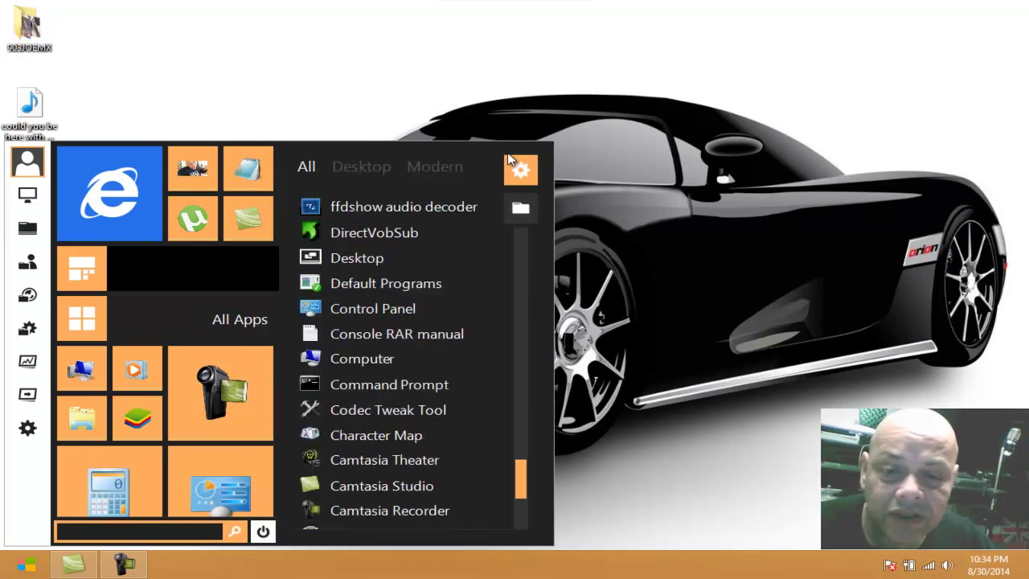
{"action": "scroll", "coordinate": [507, 159], "scroll_direction": "up", "scroll_amount": 7}
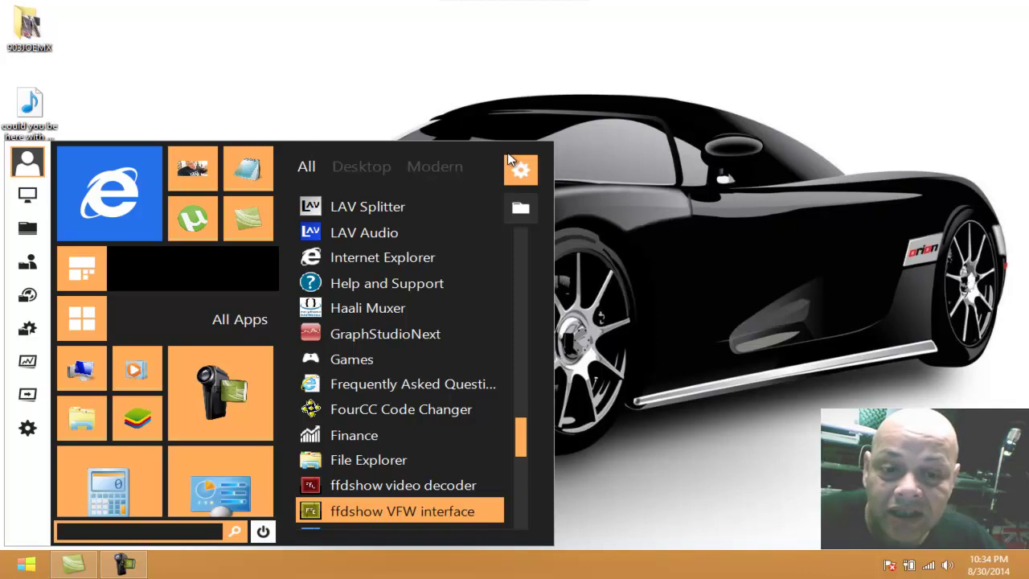
{"action": "left_click", "coordinate": [508, 159]}
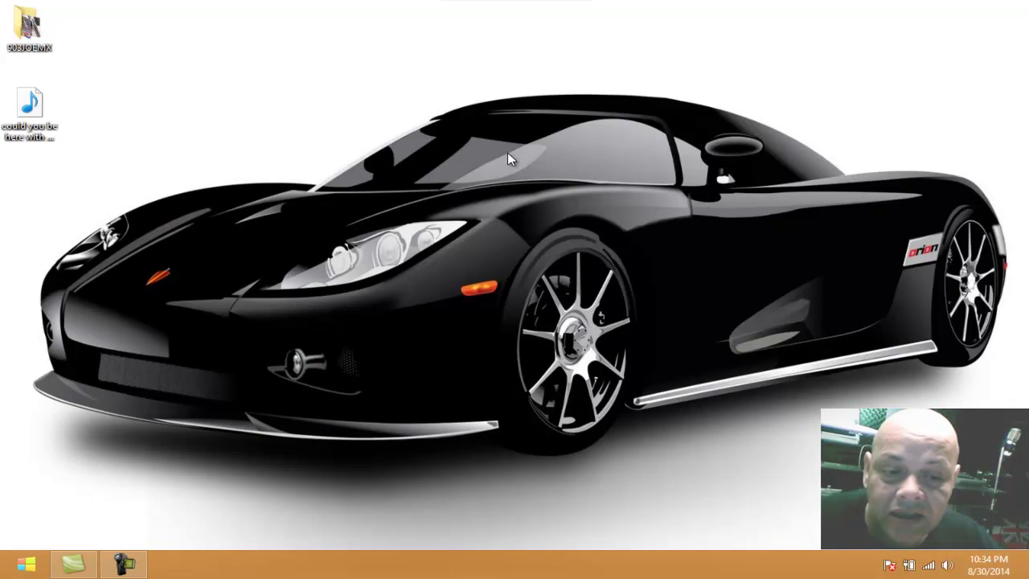
Open the ReviverSoft website from the ReviverSoft tile at the end of the Start Menu's tile area.
{"action": "key", "text": "super"}
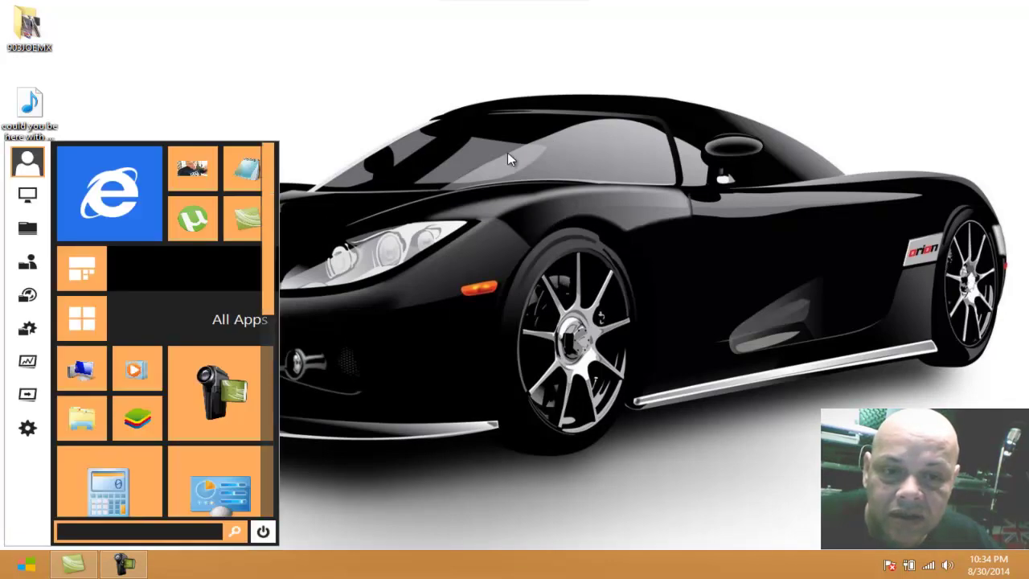
{"action": "scroll", "coordinate": [508, 159], "scroll_direction": "down", "scroll_amount": 4}
{"action": "scroll", "coordinate": [507, 159], "scroll_direction": "down", "scroll_amount": 1}
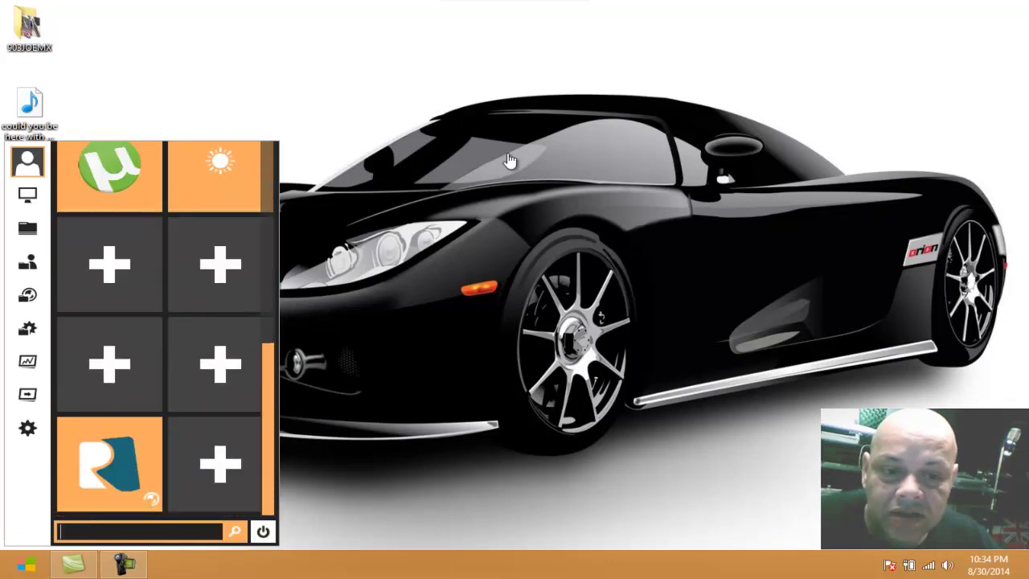
{"action": "key", "text": "super"}
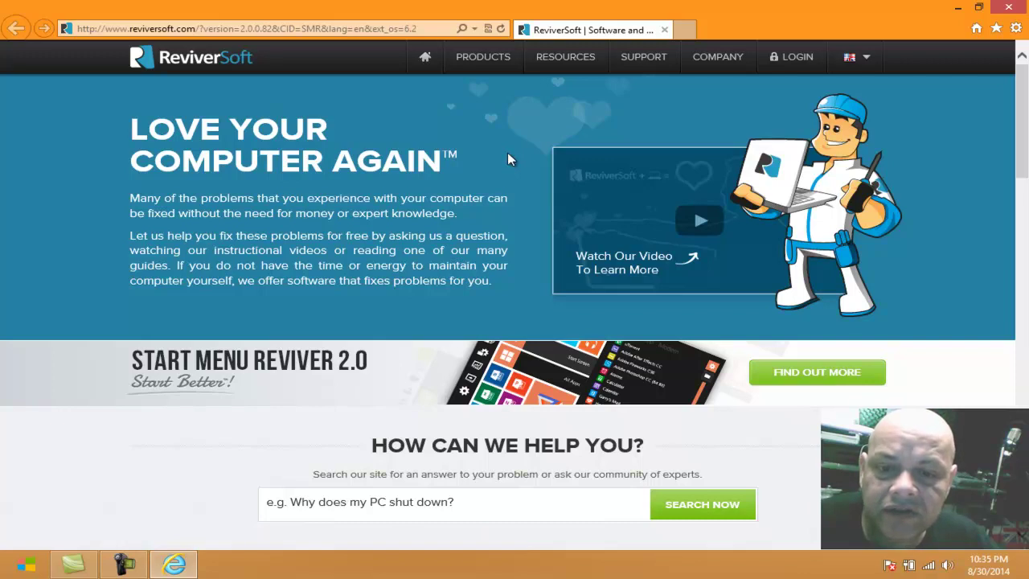
Look over the ReviverSoft home page, including its help videos, community questions, learning center and software offers.
{"action": "scroll", "coordinate": [508, 159], "scroll_direction": "down", "scroll_amount": 5}
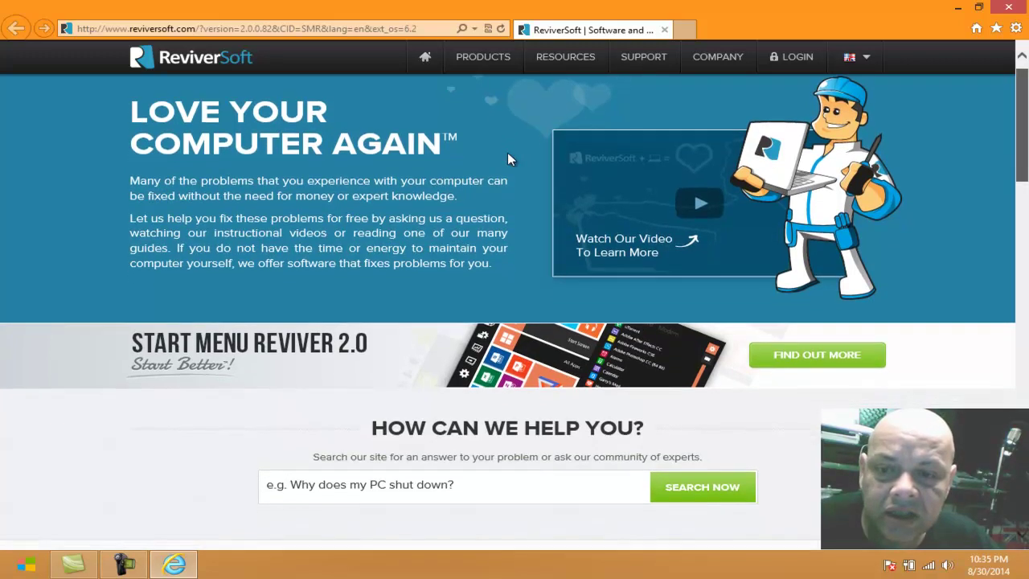
{"action": "scroll", "coordinate": [508, 159], "scroll_direction": "down", "scroll_amount": 2}
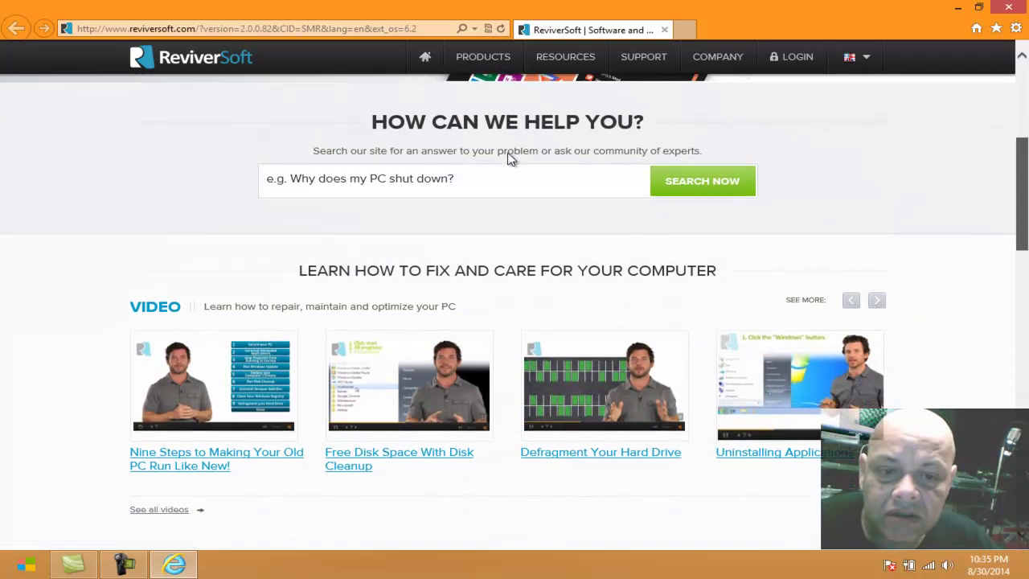
{"action": "scroll", "coordinate": [507, 160], "scroll_direction": "down", "scroll_amount": 1}
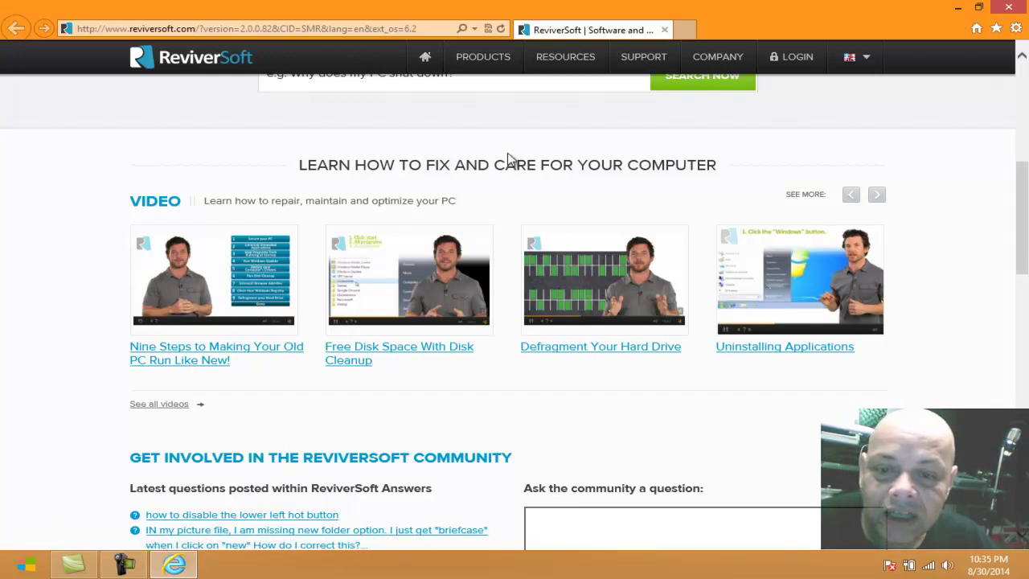
{"action": "scroll", "coordinate": [508, 158], "scroll_direction": "down", "scroll_amount": 4}
{"action": "scroll", "coordinate": [507, 158], "scroll_direction": "down", "scroll_amount": 6}
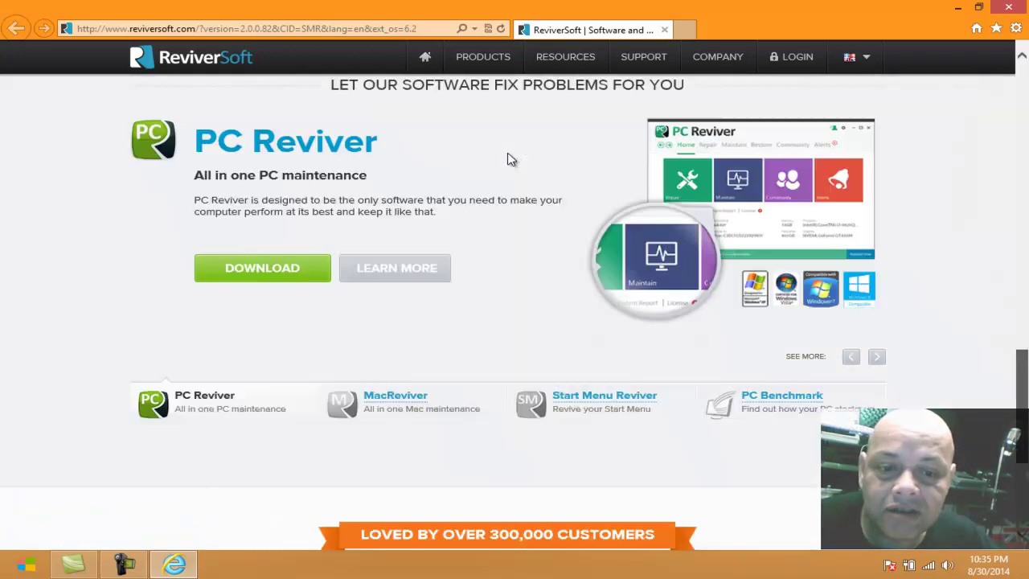
{"action": "scroll", "coordinate": [507, 158], "scroll_direction": "up", "scroll_amount": 5}
{"action": "scroll", "coordinate": [507, 158], "scroll_direction": "up", "scroll_amount": 2}
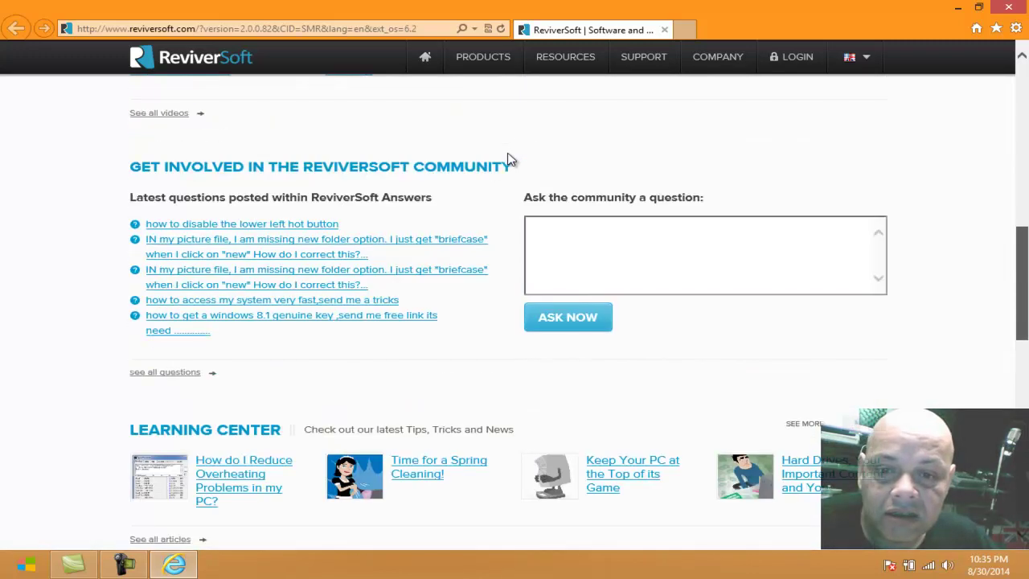
{"action": "scroll", "coordinate": [507, 158], "scroll_direction": "up", "scroll_amount": 5}
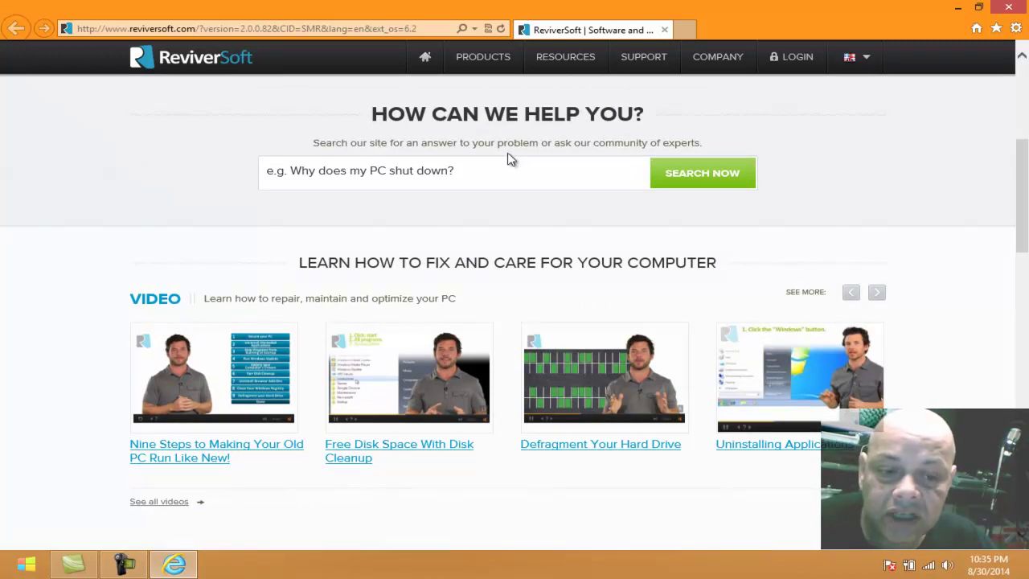
Start adding a tile in an empty Start Menu slot beneath the weather tile.
{"action": "key", "text": "super"}
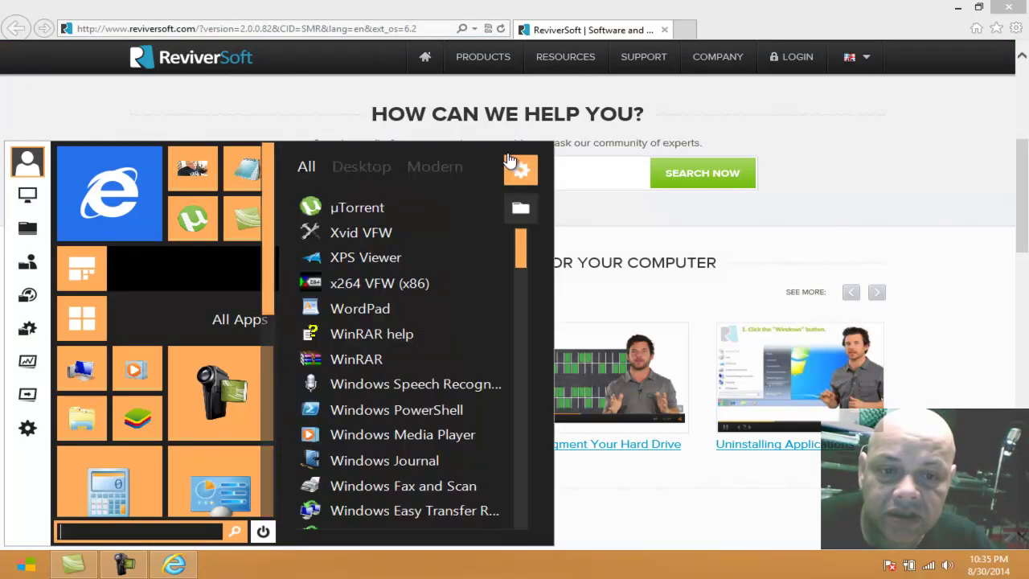
{"action": "left_click", "coordinate": [508, 159]}
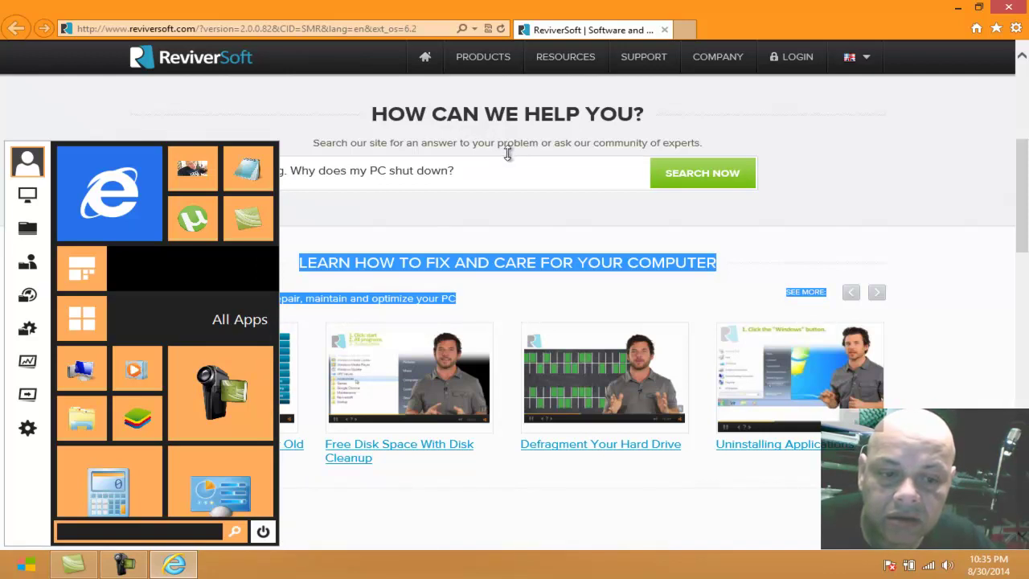
{"action": "key", "text": "super"}
{"action": "key", "text": "super"}
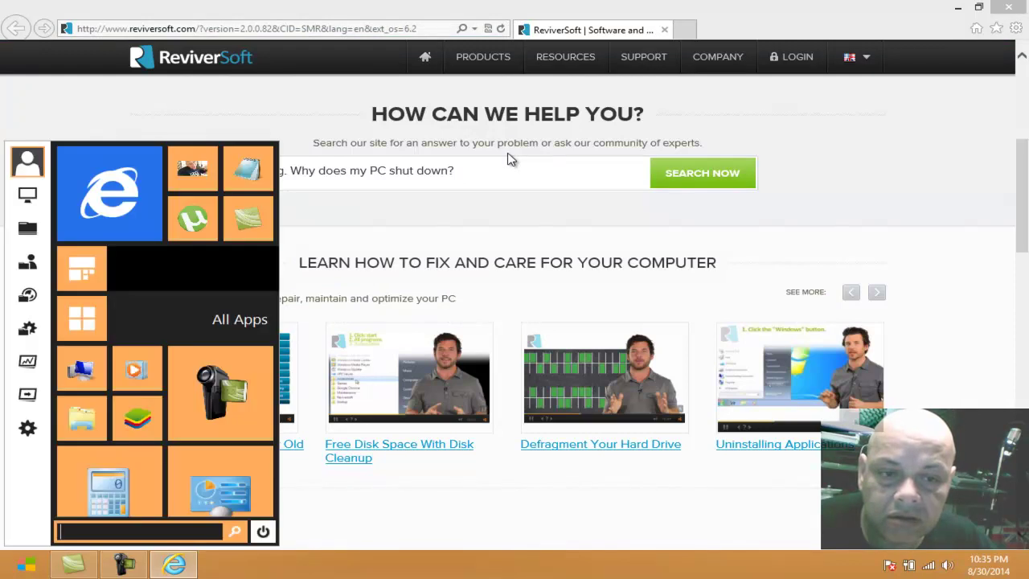
{"action": "scroll", "coordinate": [507, 159], "scroll_direction": "down", "scroll_amount": 3}
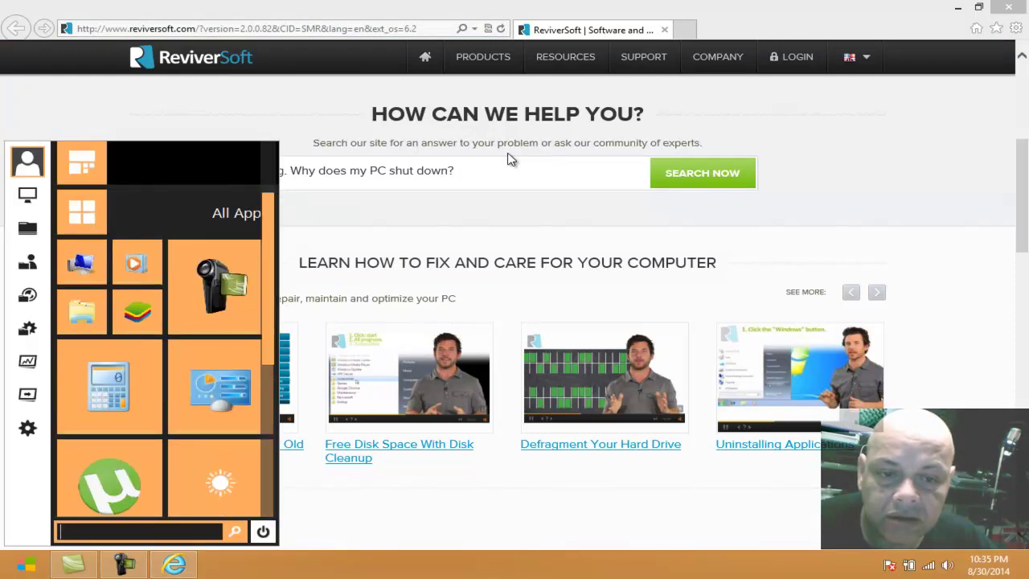
{"action": "scroll", "coordinate": [507, 159], "scroll_direction": "down", "scroll_amount": 5}
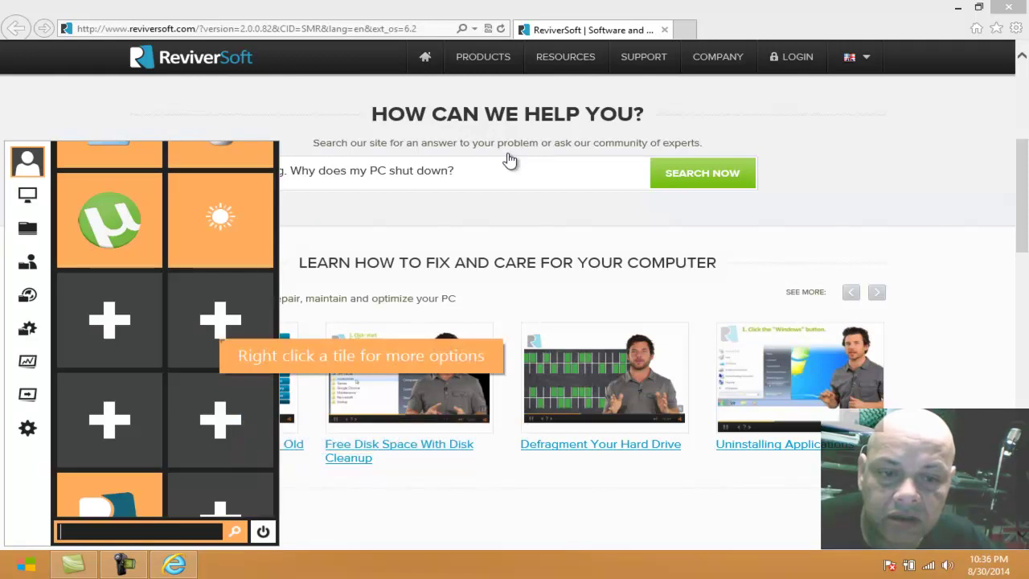
{"action": "key", "text": "shift+F10"}
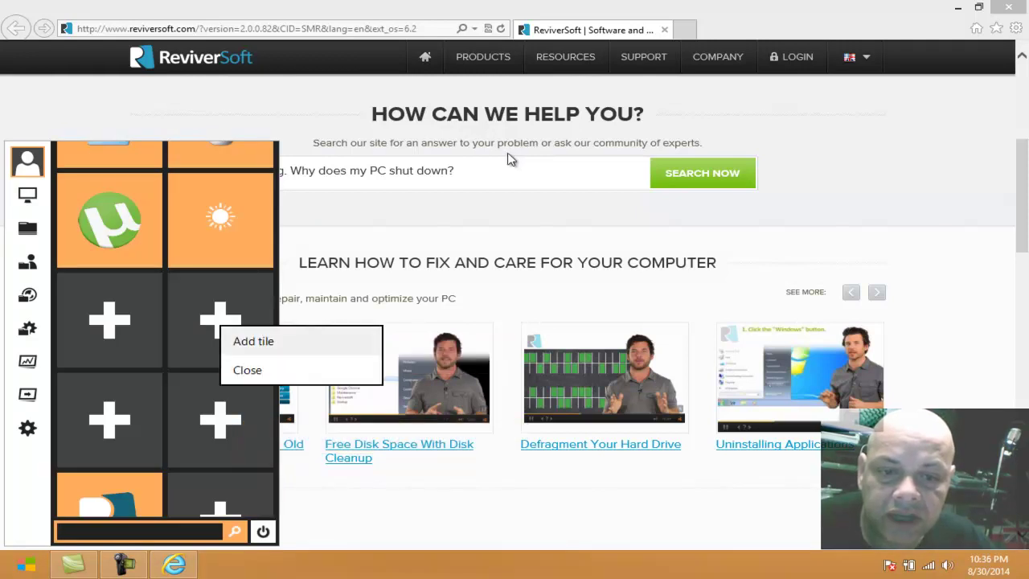
{"action": "key", "text": "Return"}
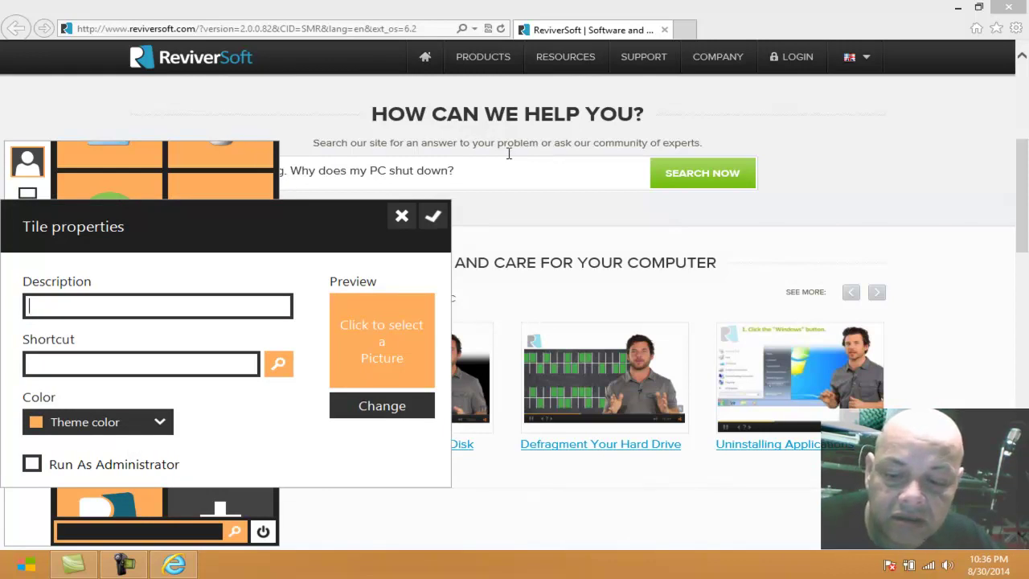
Enter "Music dj player" as the new tile's description.
{"action": "type", "text": "Musixc"}
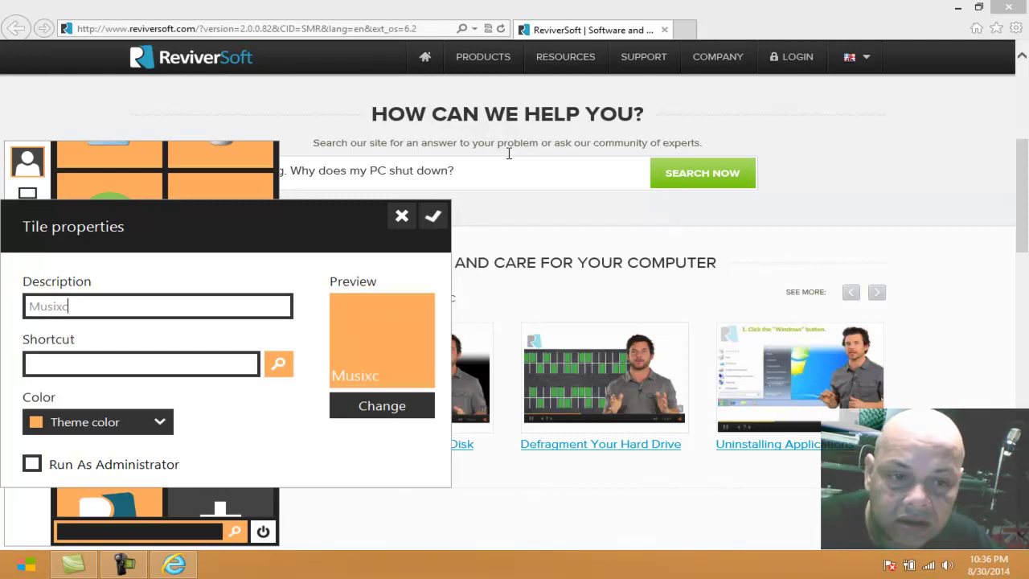
{"action": "key", "text": "BackSpace"}
{"action": "key", "text": "BackSpace"}
{"action": "type", "text": "c d"}
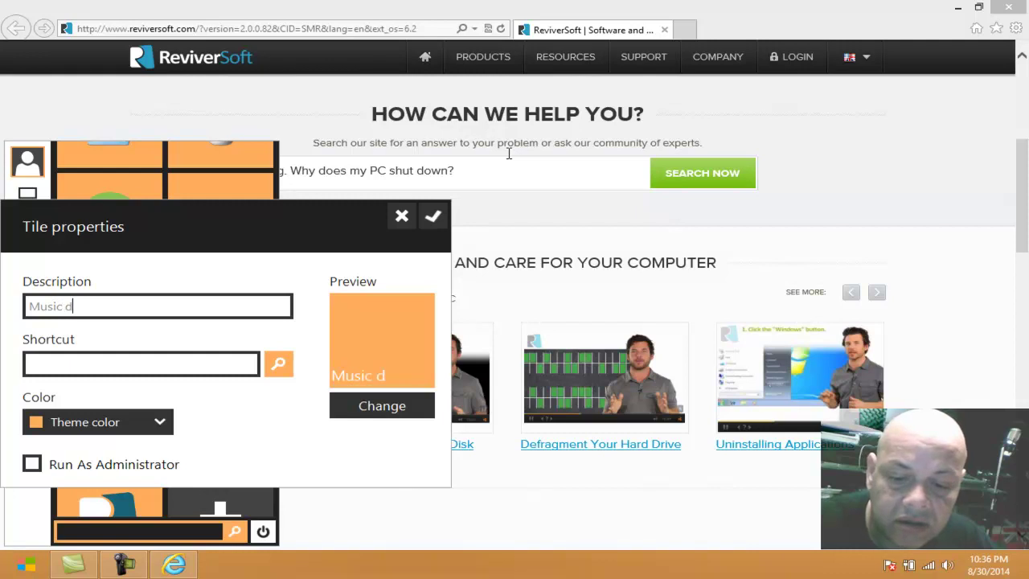
{"action": "type", "text": "j player"}
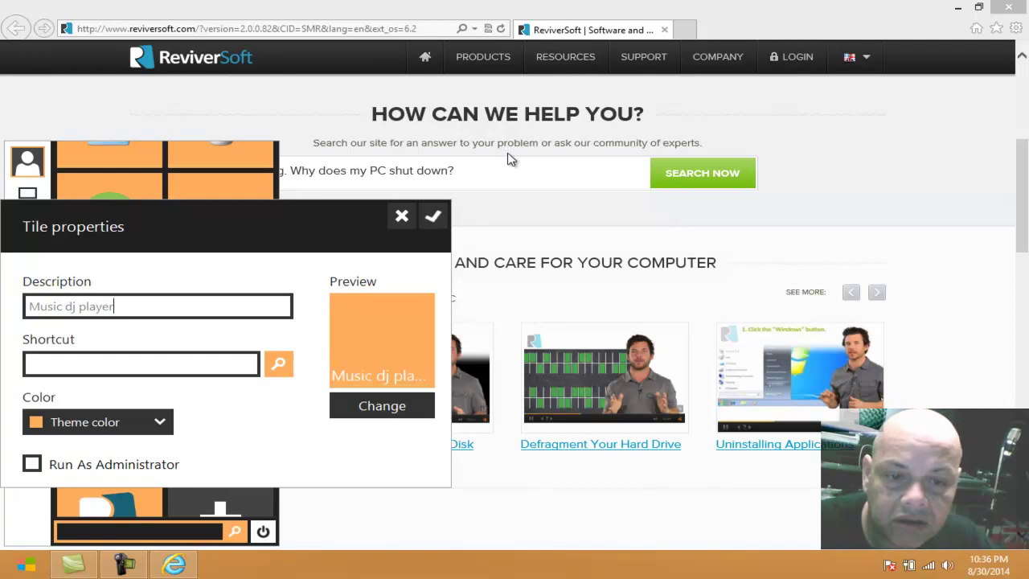
Browse the Start Menu Reviver and Program Files folders for a shortcut target for the tile, and leave the file selection.
{"action": "left_click", "coordinate": [278, 364]}
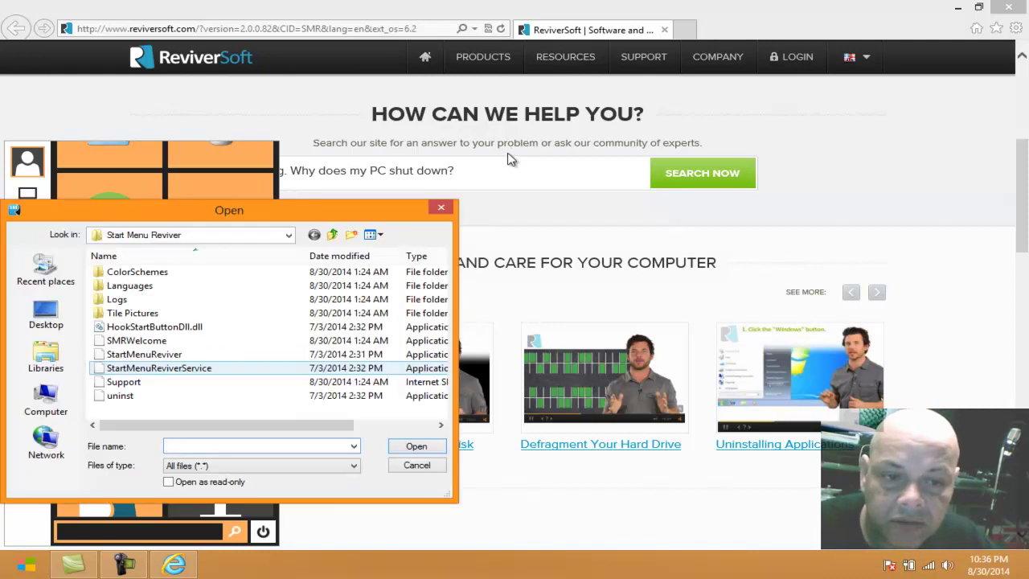
{"action": "key", "text": "Down"}
{"action": "key", "text": "Down"}
{"action": "key", "text": "Up"}
{"action": "key", "text": "Up"}
{"action": "key", "text": "Up"}
{"action": "key", "text": "Up"}
{"action": "key", "text": "Up"}
{"action": "key", "text": "Up"}
{"action": "key", "text": "Up"}
{"action": "key", "text": "Down"}
{"action": "key", "text": "Down"}
{"action": "key", "text": "Down"}
{"action": "key", "text": "Down"}
{"action": "key", "text": "Down"}
{"action": "key", "text": "Up"}
{"action": "key", "text": "Up"}
{"action": "key", "text": "Up"}
{"action": "key", "text": "Up"}
{"action": "key", "text": "Up"}
{"action": "key", "text": "Up"}
{"action": "key", "text": "Down"}
{"action": "key", "text": "Down"}
{"action": "key", "text": "Down"}
{"action": "key", "text": "Down"}
{"action": "key", "text": "Up"}
{"action": "key", "text": "Up"}
{"action": "key", "text": "Up"}
{"action": "key", "text": "Down"}
{"action": "key", "text": "Down"}
{"action": "key", "text": "Down"}
{"action": "key", "text": "Tab"}
{"action": "key", "text": "Tab"}
{"action": "key", "text": "Tab"}
{"action": "key", "text": "Tab"}
{"action": "key", "text": "Tab"}
{"action": "key", "text": "Tab"}
{"action": "key", "text": "Up"}
{"action": "key", "text": "Up"}
{"action": "key", "text": "Up"}
{"action": "key", "text": "Up"}
{"action": "key", "text": "Tab"}
{"action": "key", "text": "Tab"}
{"action": "key", "text": "Tab"}
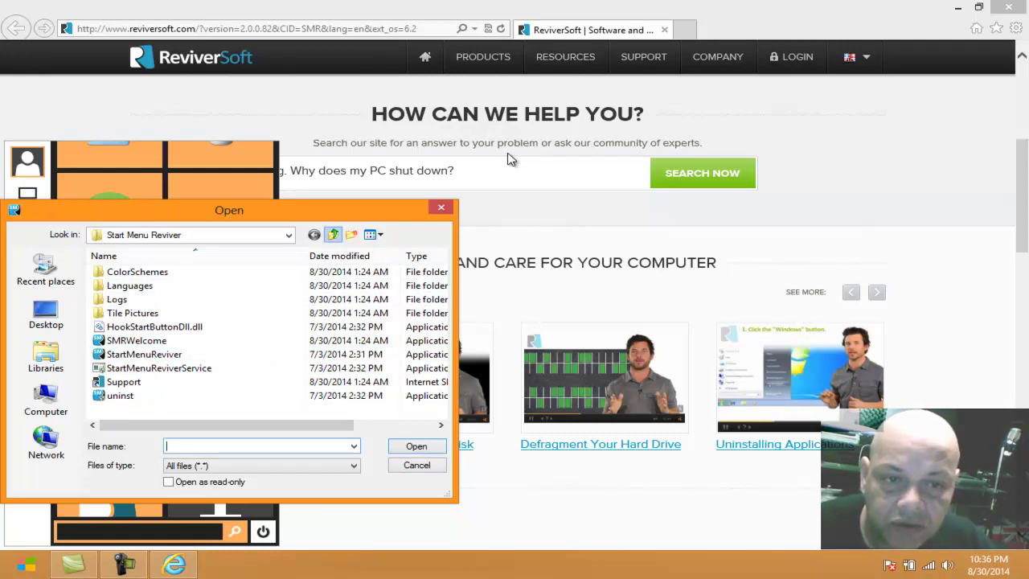
{"action": "key", "text": "space"}
{"action": "key", "text": "space"}
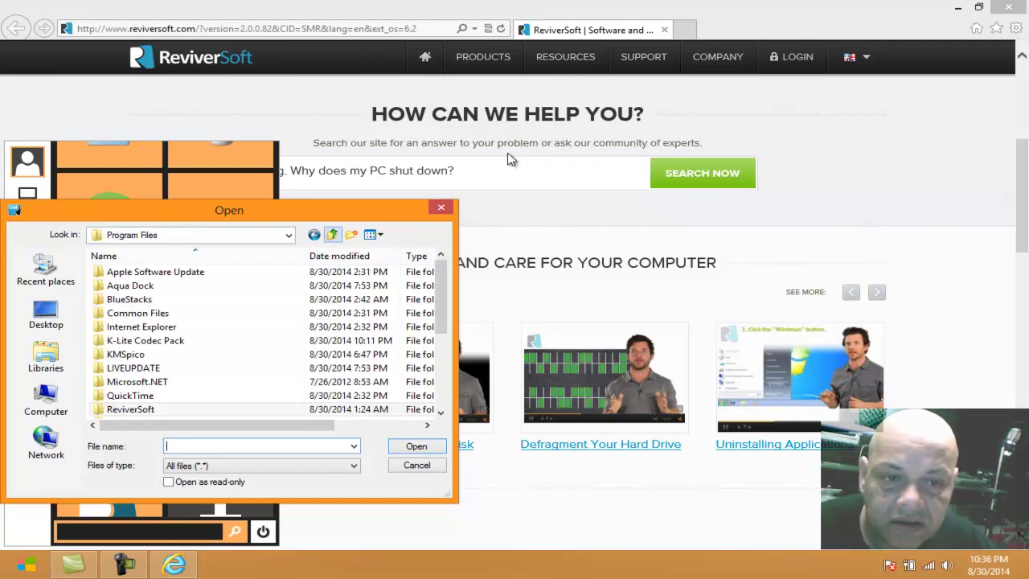
{"action": "key", "text": "Tab"}
{"action": "type", "text": "klaq"}
{"action": "key", "text": "shift+Tab"}
{"action": "key", "text": "Right"}
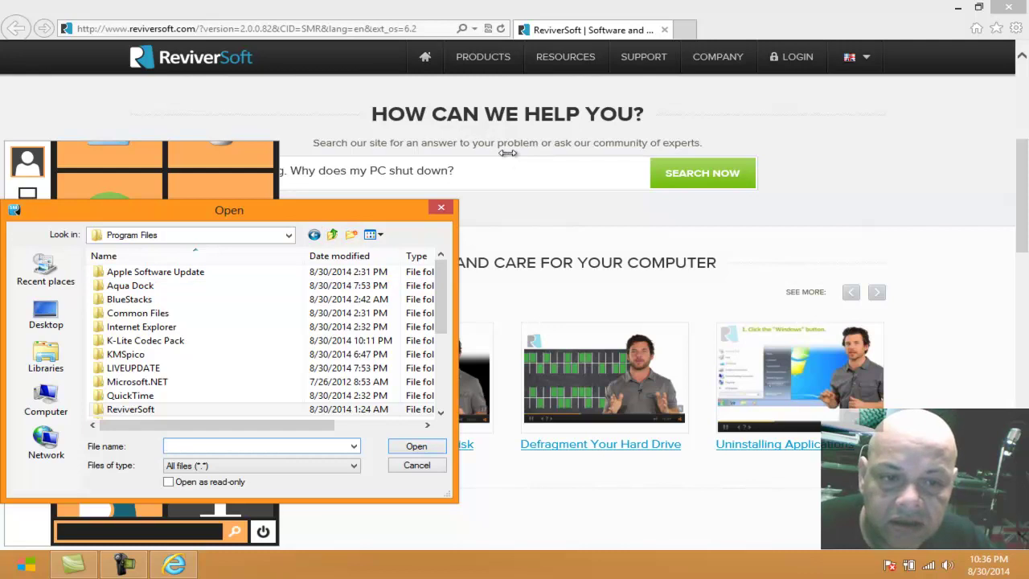
{"action": "key", "text": "Escape"}
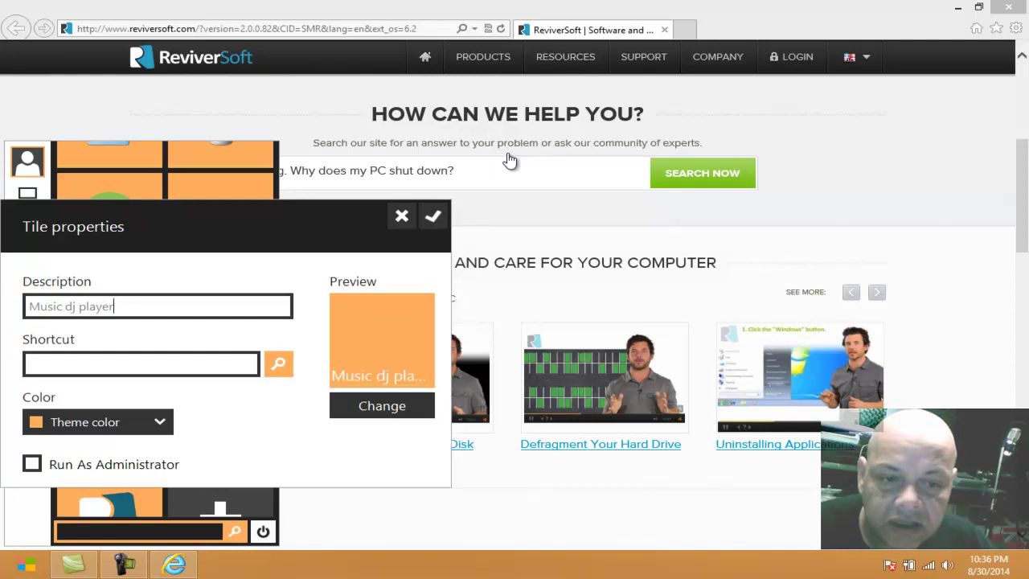
Look through the color palette offered for the tile, keeping Theme color.
{"action": "key", "text": "space"}
{"action": "key", "text": "Down"}
{"action": "key", "text": "Left"}
{"action": "key", "text": "Left"}
{"action": "key", "text": "Down"}
{"action": "key", "text": "Right"}
{"action": "key", "text": "Right"}
{"action": "key", "text": "Right"}
{"action": "key", "text": "Right"}
{"action": "key", "text": "Right"}
{"action": "key", "text": "Left"}
{"action": "key", "text": "Up"}
{"action": "key", "text": "Left"}
{"action": "key", "text": "Up"}
{"action": "key", "text": "Right"}
{"action": "key", "text": "Right"}
{"action": "key", "text": "Up"}
{"action": "key", "text": "Right"}
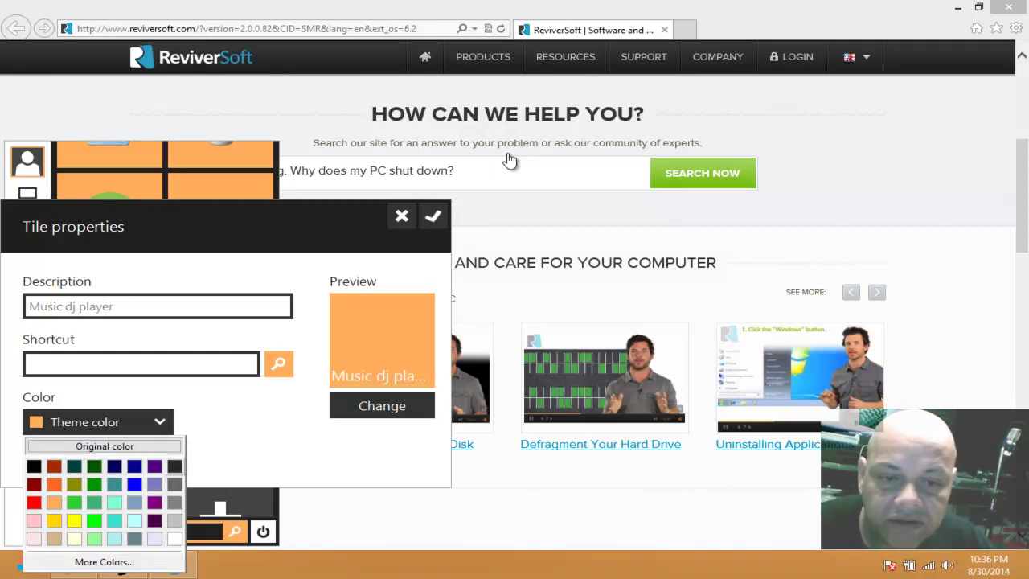
{"action": "key", "text": "Escape"}
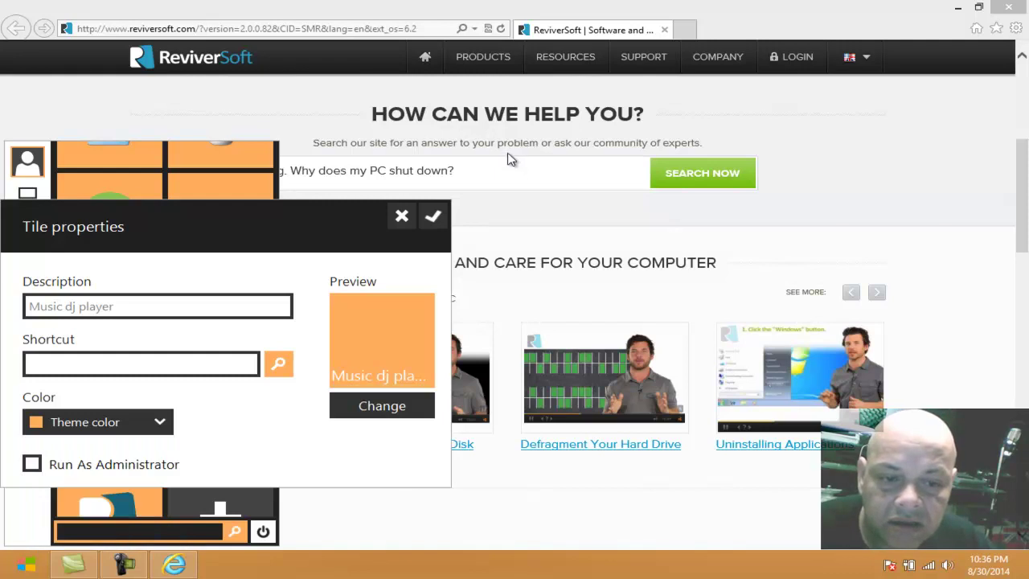
Enable Run As Administrator for the new tile.
{"action": "key", "text": "space"}
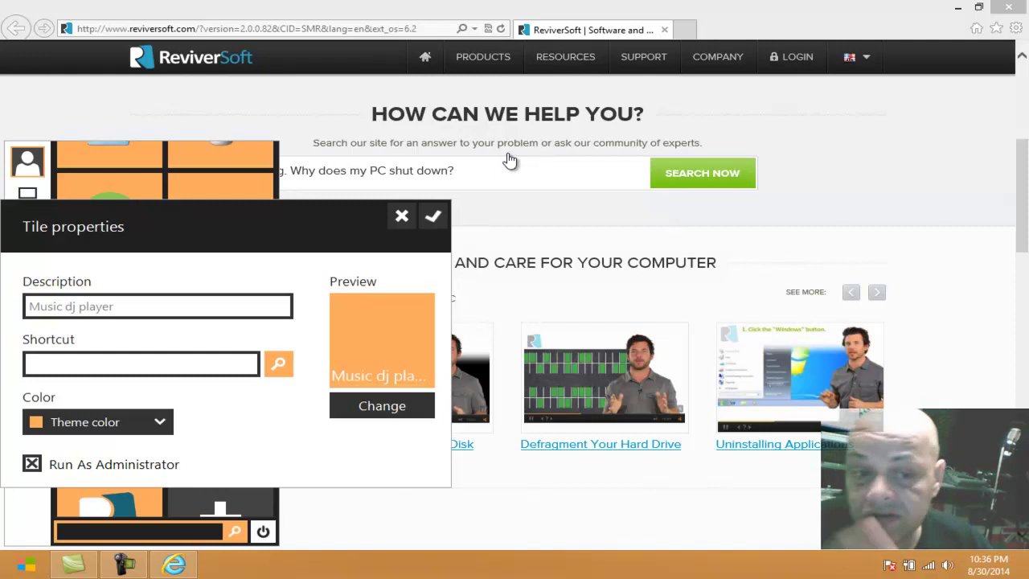
{"action": "key", "text": "space"}
{"action": "key", "text": "space"}
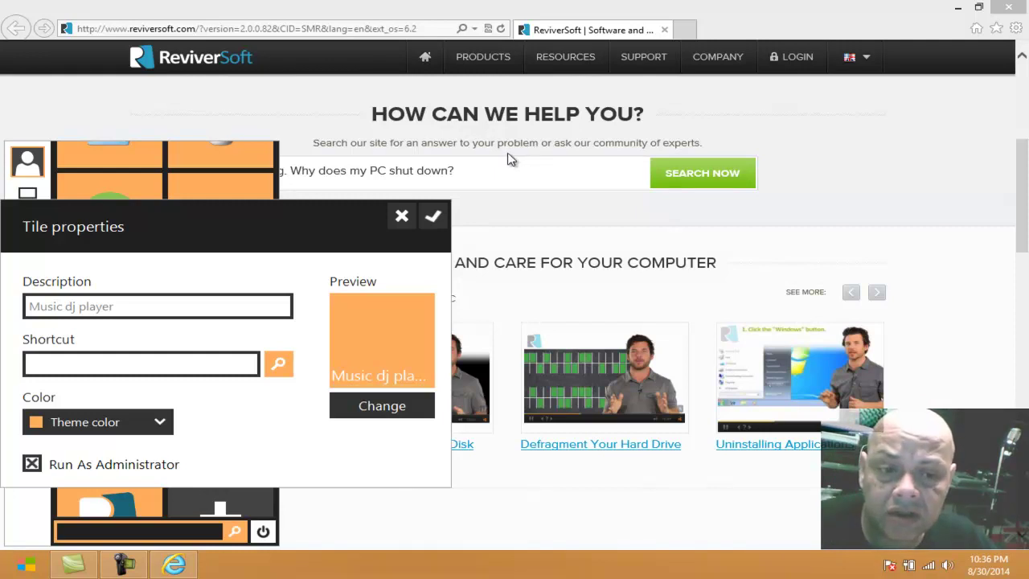
Save the tile properties to add the Music dj player tile to the menu.
{"action": "key", "text": "shift+Left"}
{"action": "key", "text": "shift+Left"}
{"action": "key", "text": "shift+Left"}
{"action": "key", "text": "shift+Left"}
{"action": "key", "text": "shift+Left"}
{"action": "key", "text": "shift+Left"}
{"action": "key", "text": "shift+Left"}
{"action": "key", "text": "shift+Left"}
{"action": "key", "text": "shift+Left"}
{"action": "key", "text": "shift+Left"}
{"action": "key", "text": "shift+Left"}
{"action": "key", "text": "shift+Left"}
{"action": "key", "text": "shift+Left"}
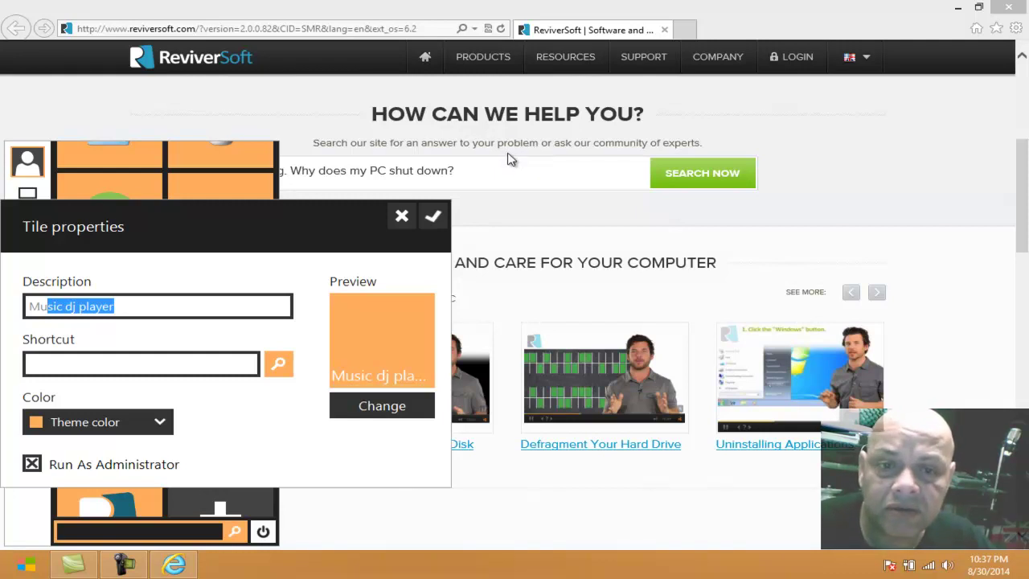
{"action": "key", "text": "Return"}
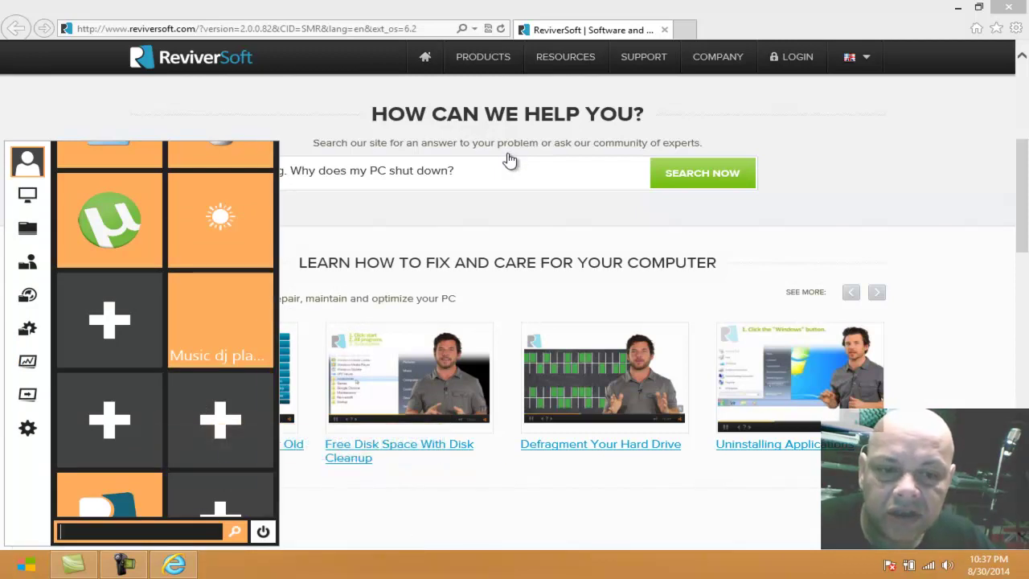
Search the menu for "command" and launch Command Prompt from its context options.
{"action": "type", "text": "comma"}
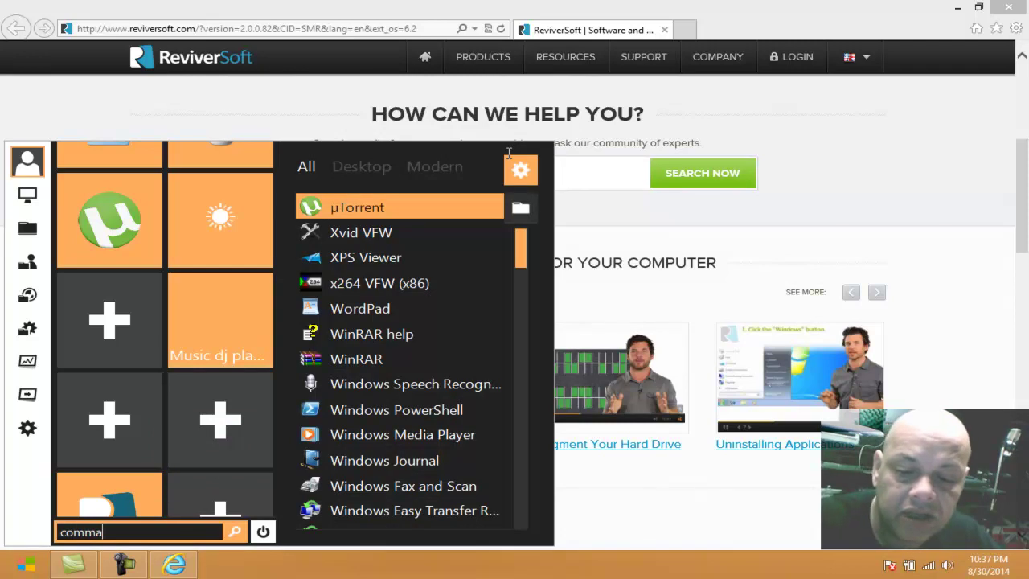
{"action": "type", "text": "nd"}
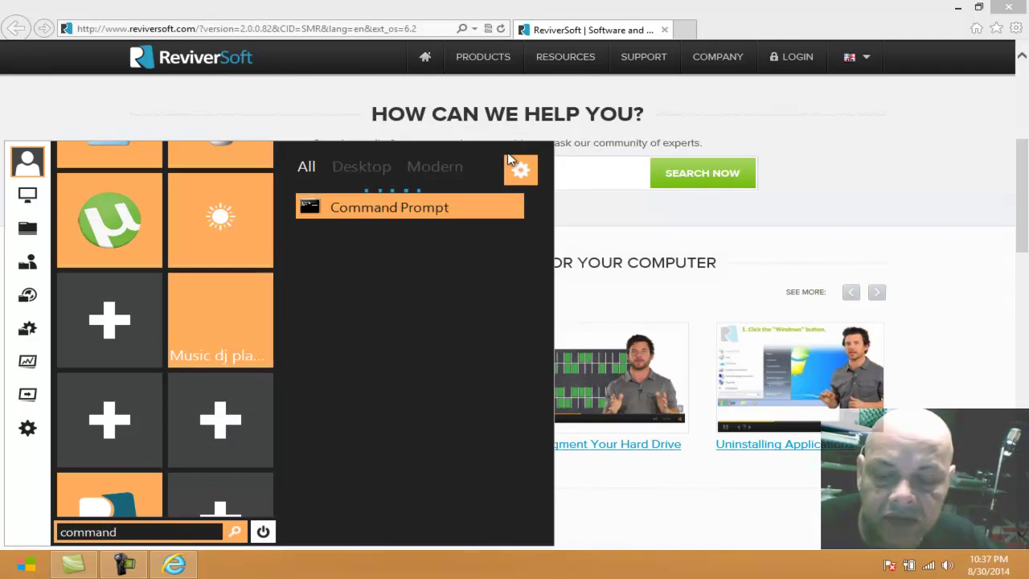
{"action": "key", "text": "shift+F10"}
{"action": "key", "text": "Down"}
{"action": "key", "text": "Down"}
{"action": "key", "text": "Down"}
{"action": "key", "text": "Down"}
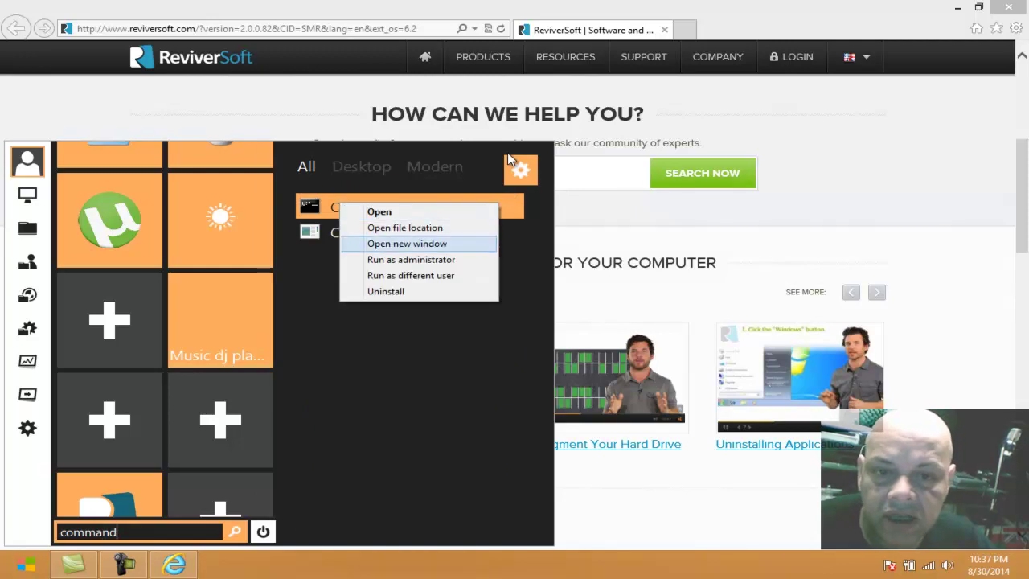
{"action": "key", "text": "Return"}
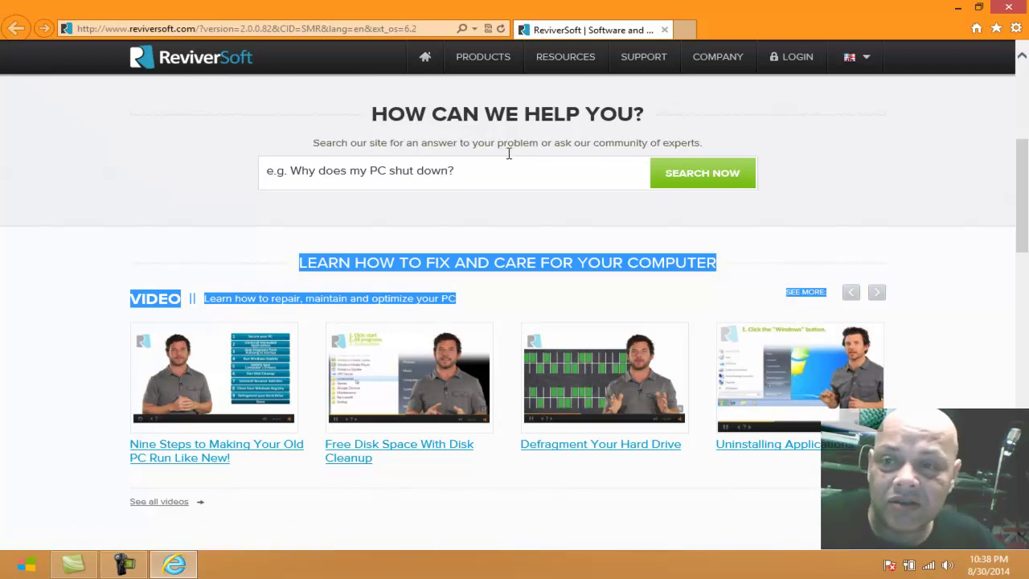
Show the desktop, view Start Menu Reviver's tiles over it, and switch to the original Windows Start screen.
{"action": "key", "text": "super+d"}
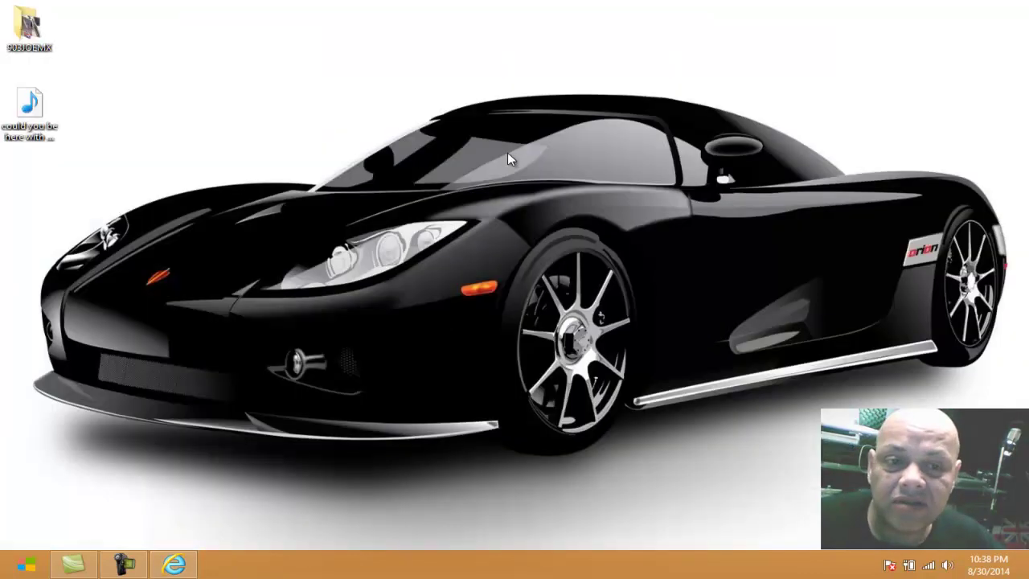
{"action": "key", "text": "super"}
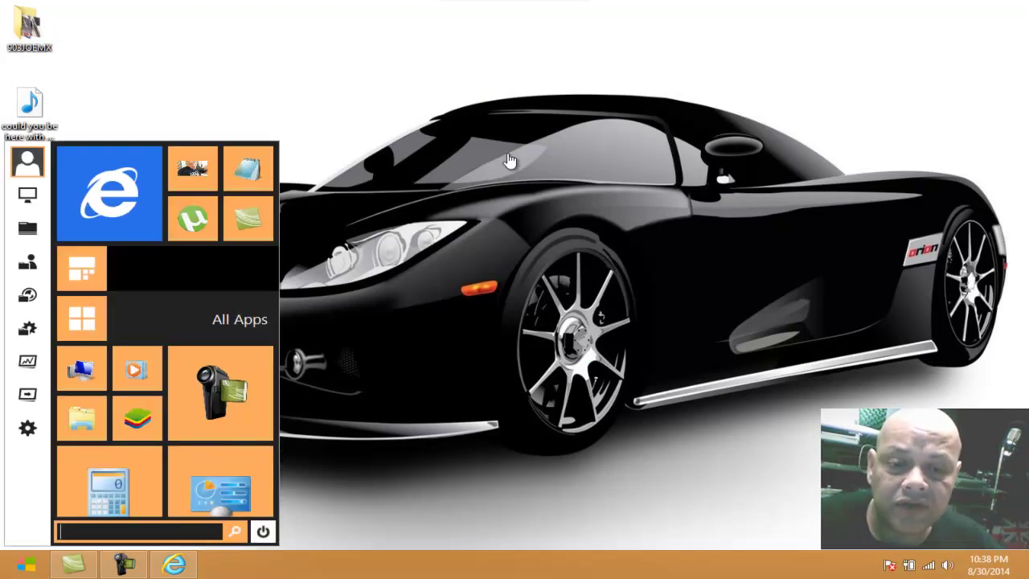
{"action": "left_click", "coordinate": [509, 161]}
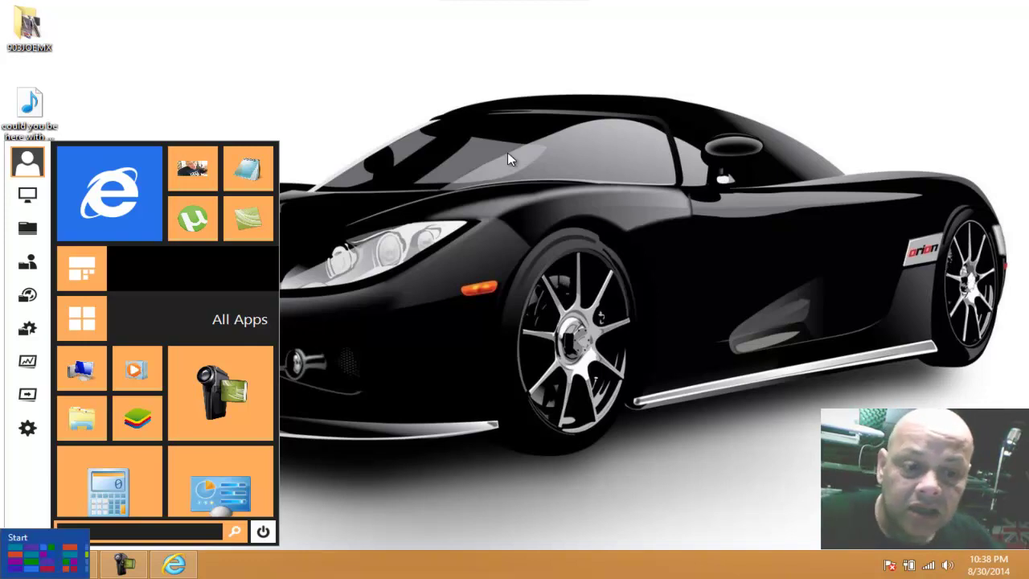
{"action": "key", "text": "super"}
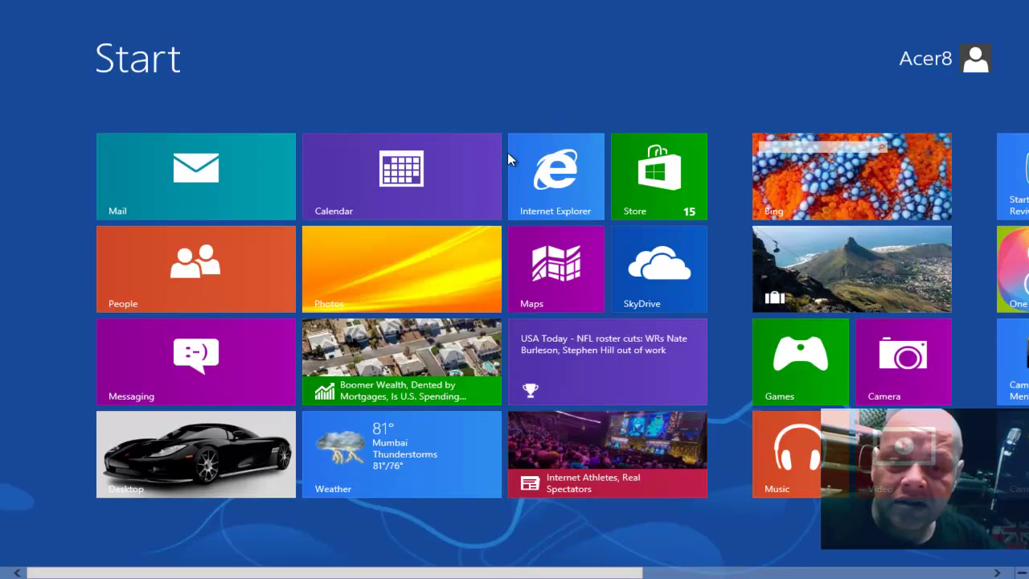
Remove the travel app's live tile below Bing from the Start screen.
{"action": "scroll", "coordinate": [508, 159], "scroll_direction": "down", "scroll_amount": 5}
{"action": "scroll", "coordinate": [508, 159], "scroll_direction": "up", "scroll_amount": 2}
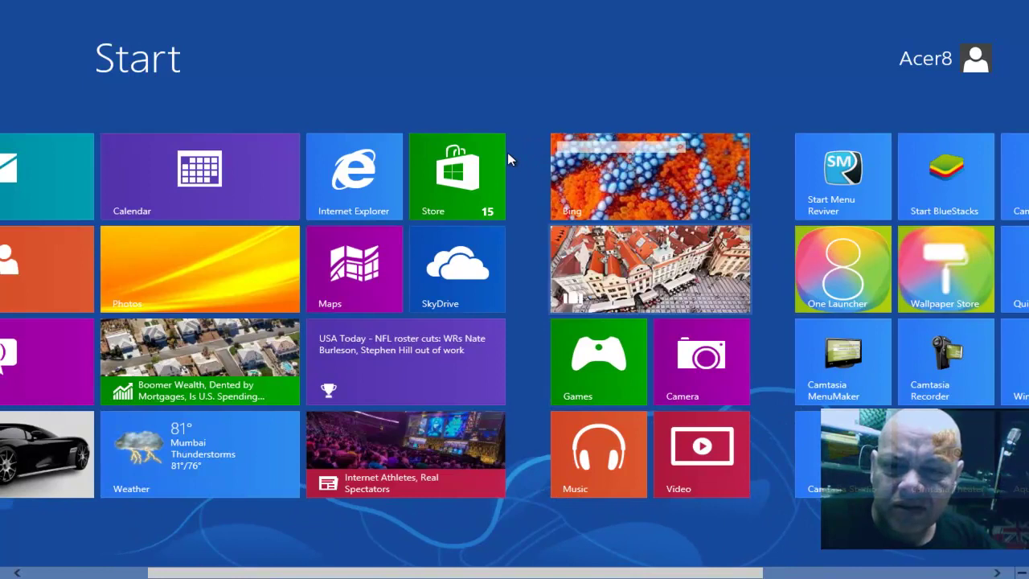
{"action": "key", "text": "space"}
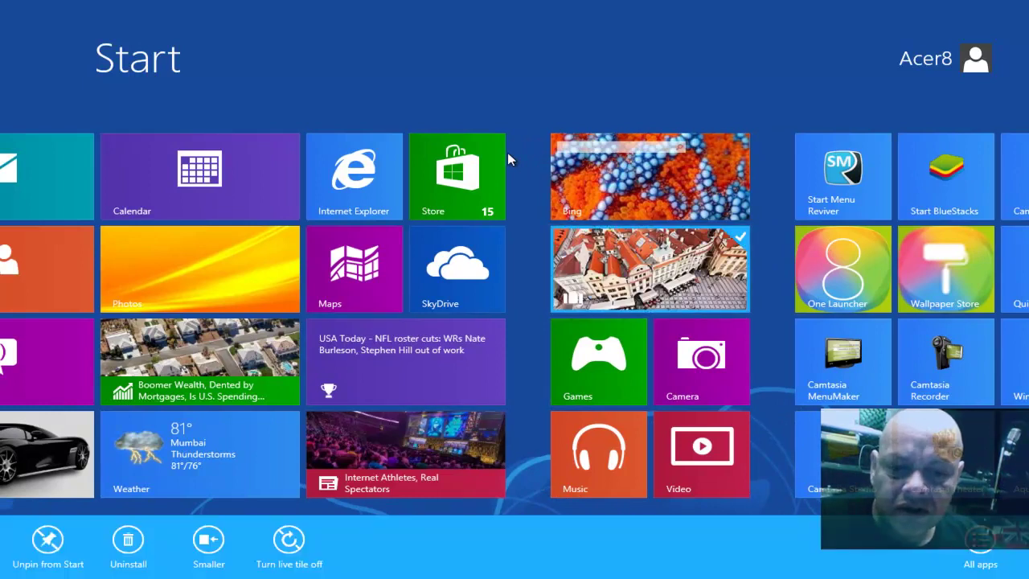
{"action": "key", "text": "Return"}
{"action": "key", "text": "Return"}
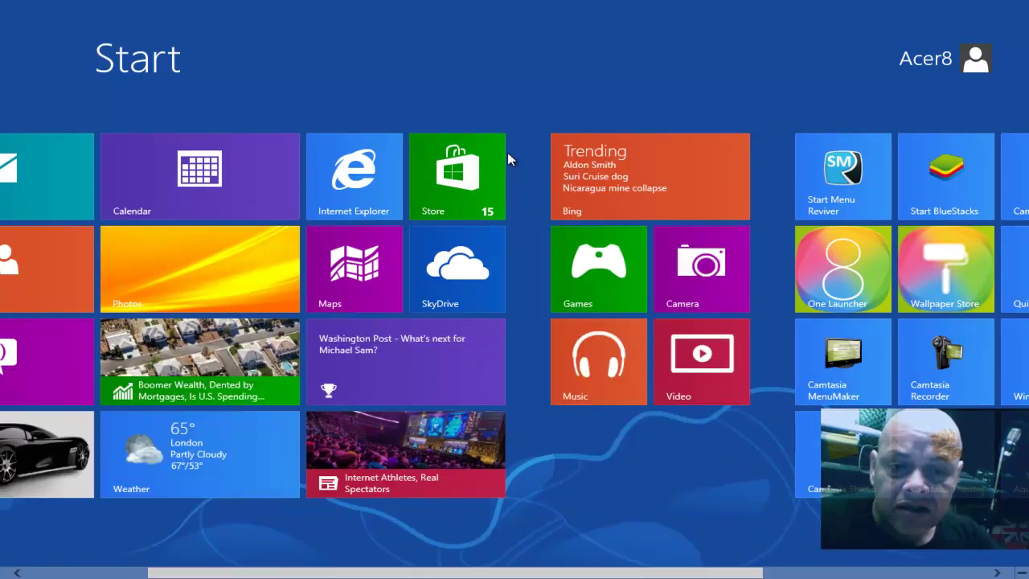
Uninstall the Finance app from its tile on the Start screen.
{"action": "key", "text": "space"}
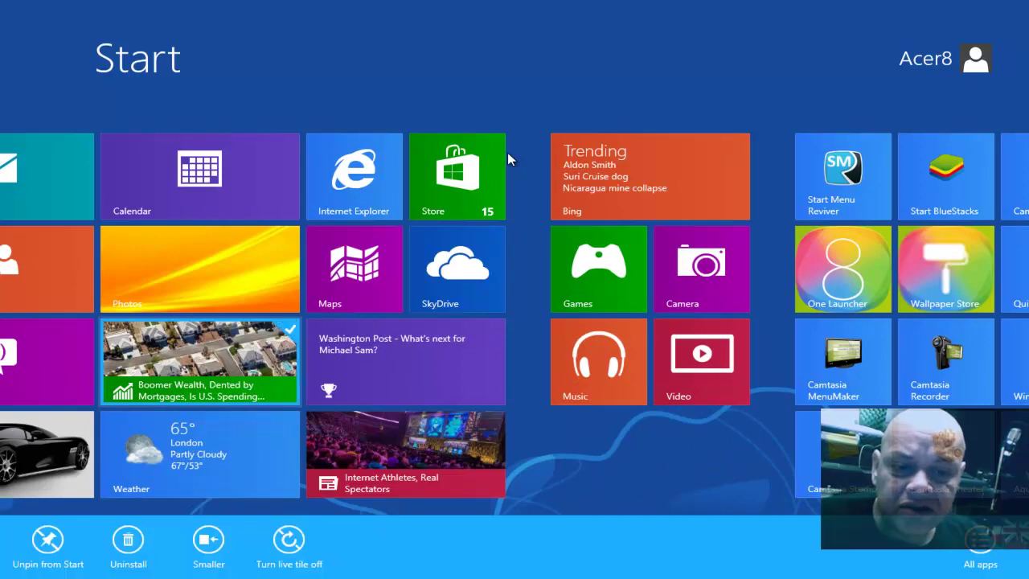
{"action": "key", "text": "Return"}
{"action": "key", "text": "Return"}
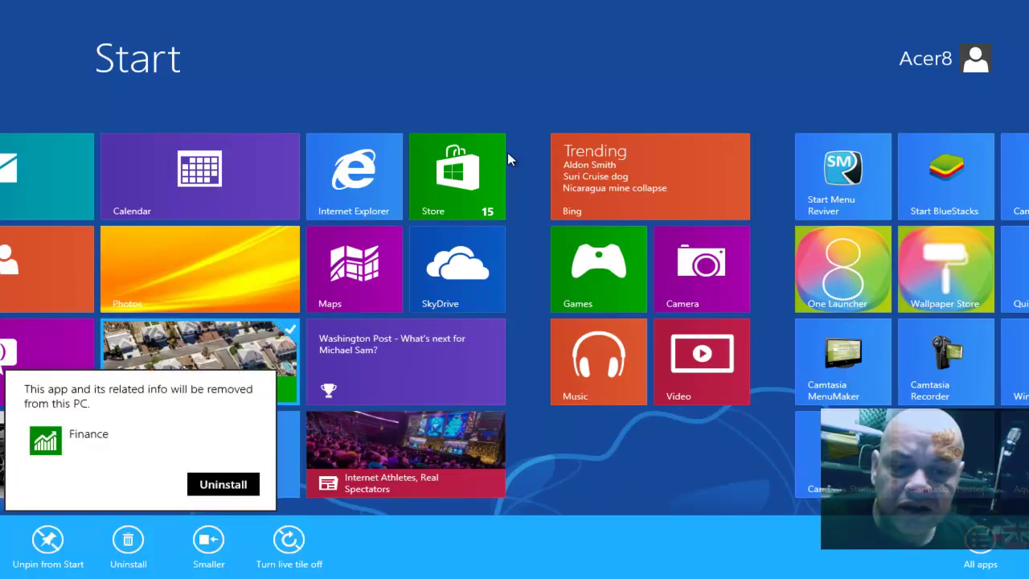
Uninstall the News app from its tile on the Start screen.
{"action": "key", "text": "Up"}
{"action": "key", "text": "Right"}
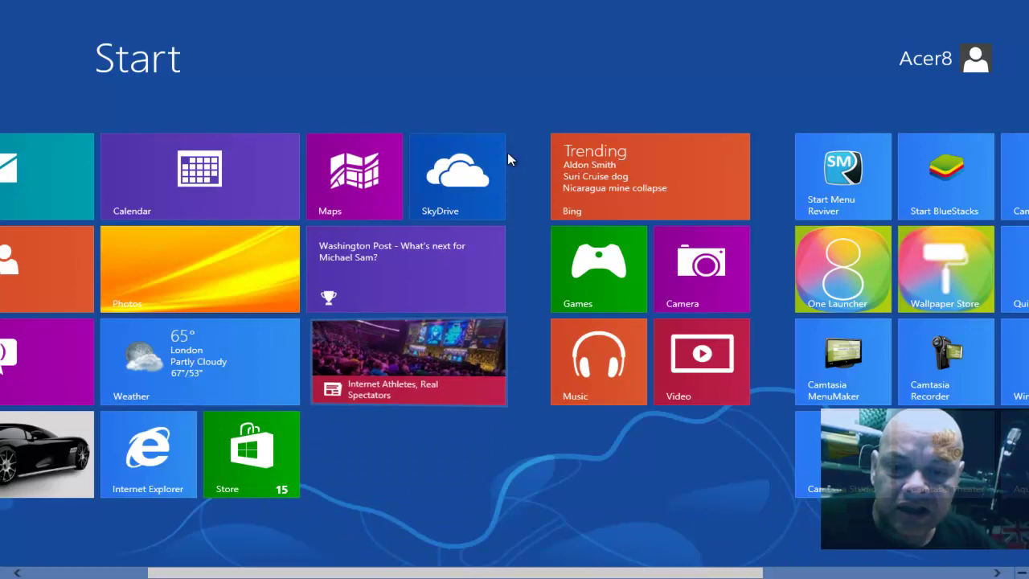
{"action": "key", "text": "space"}
{"action": "key", "text": "Tab"}
{"action": "key", "text": "Return"}
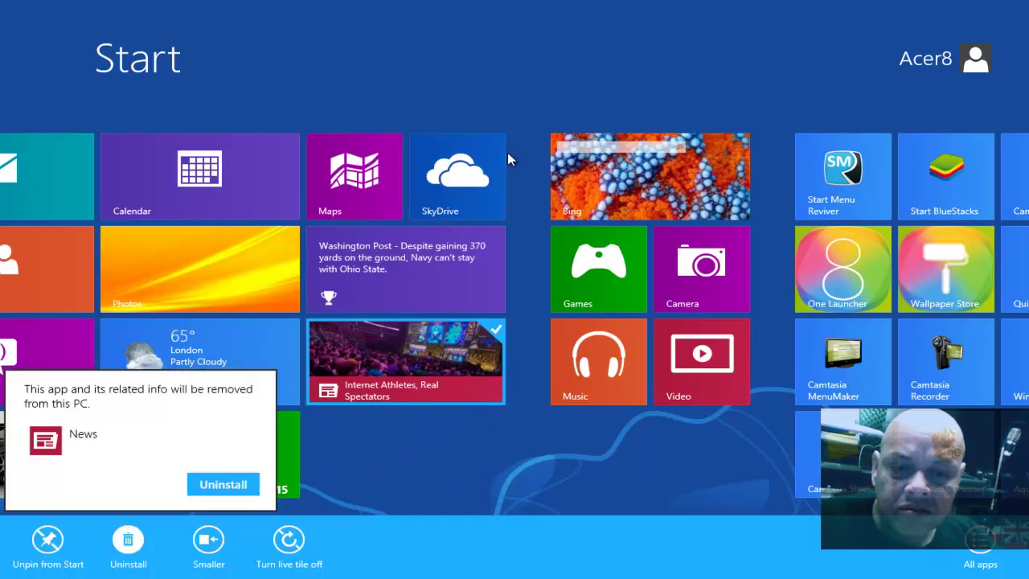
{"action": "key", "text": "Return"}
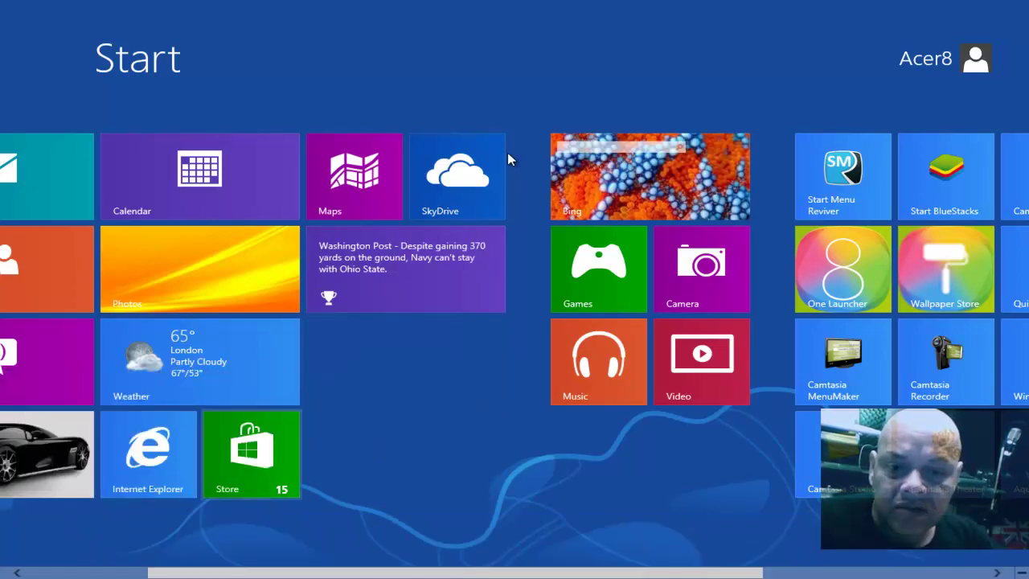
Uninstall the Sports app from its live tile below Maps and SkyDrive.
{"action": "key", "text": "Up"}
{"action": "key", "text": "Up"}
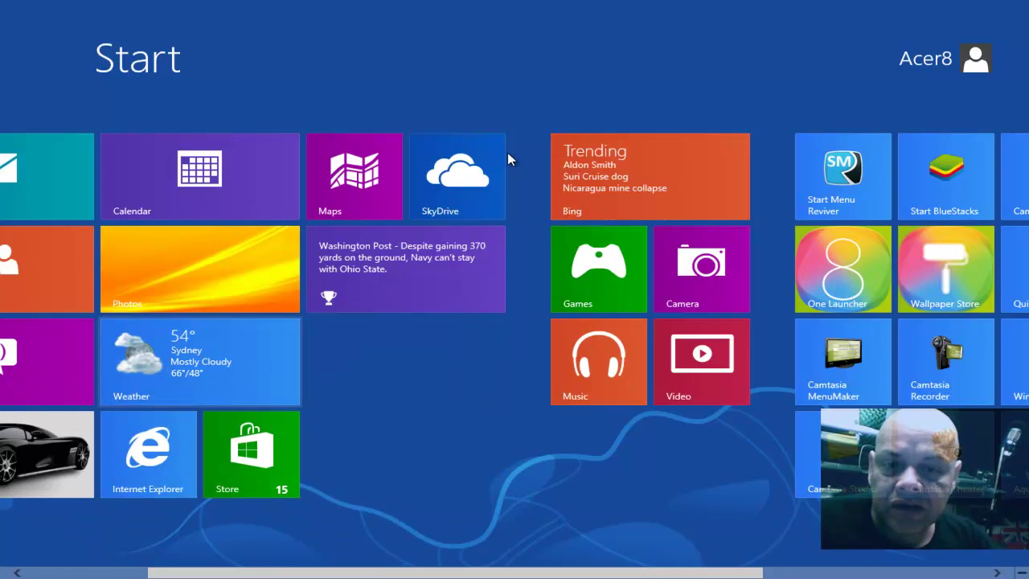
{"action": "key", "text": "Right"}
{"action": "key", "text": "space"}
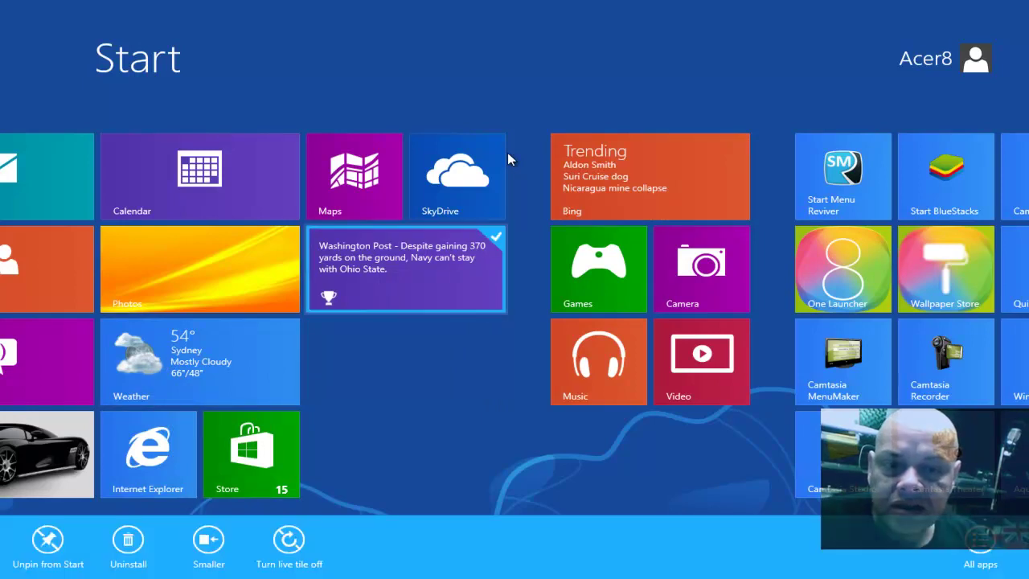
{"action": "key", "text": "Tab"}
{"action": "key", "text": "Tab"}
{"action": "key", "text": "Return"}
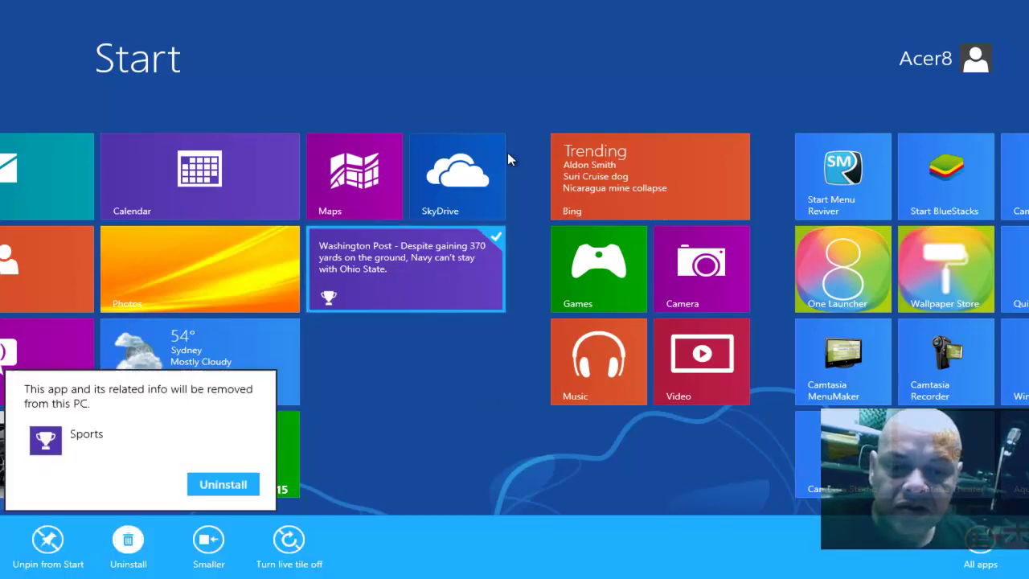
{"action": "key", "text": "Return"}
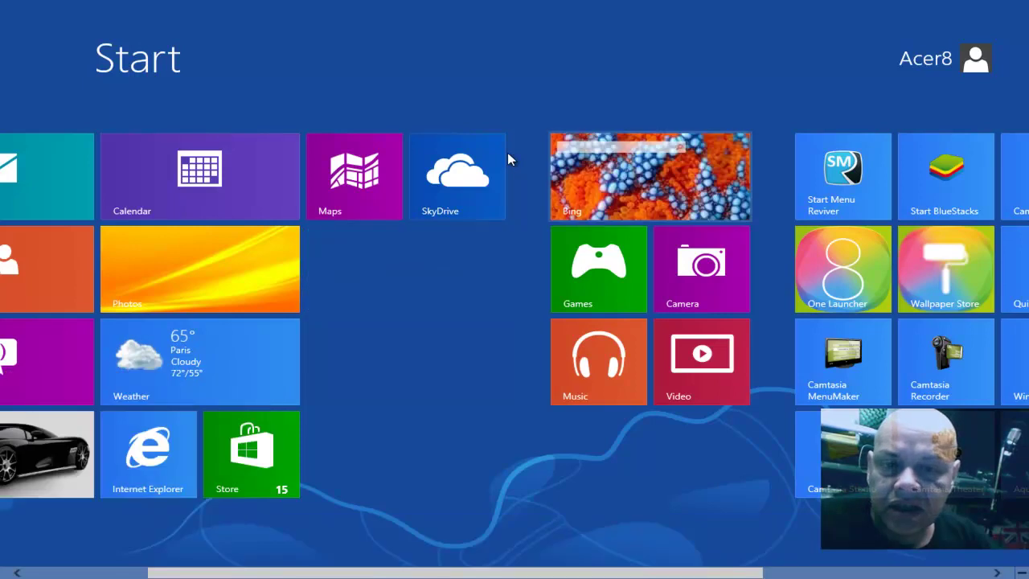
Remove the Bing app's tile above Games and Camera.
{"action": "key", "text": "space"}
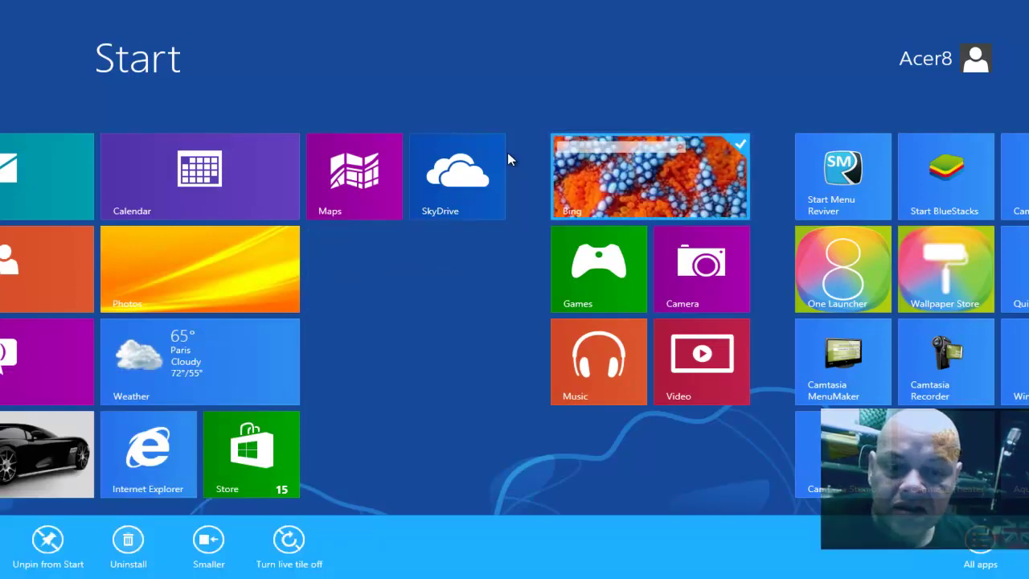
{"action": "key", "text": "Return"}
{"action": "key", "text": "Return"}
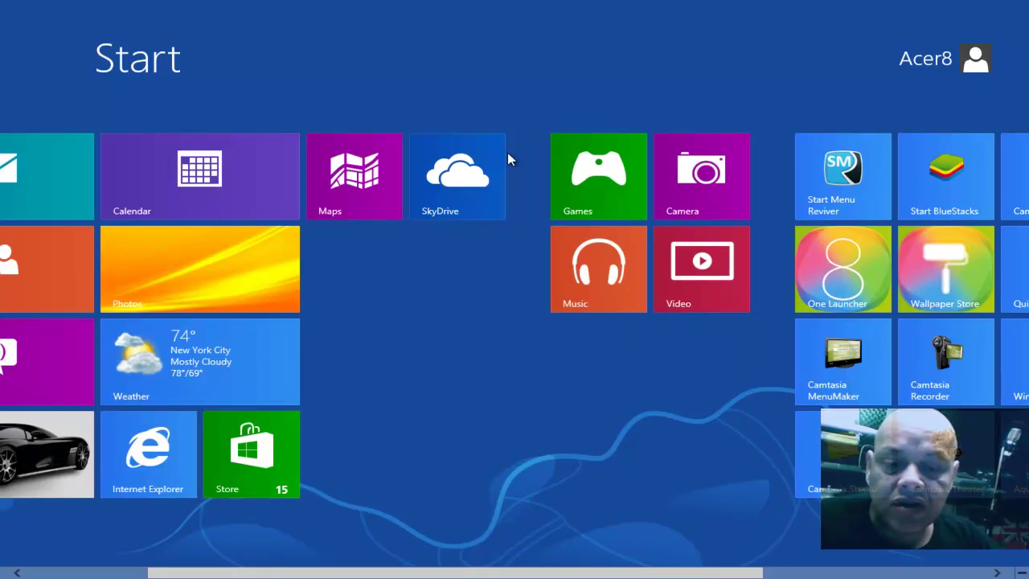
Unpin the Store tile from the Start screen.
{"action": "scroll", "coordinate": [507, 159], "scroll_direction": "left", "scroll_amount": 3}
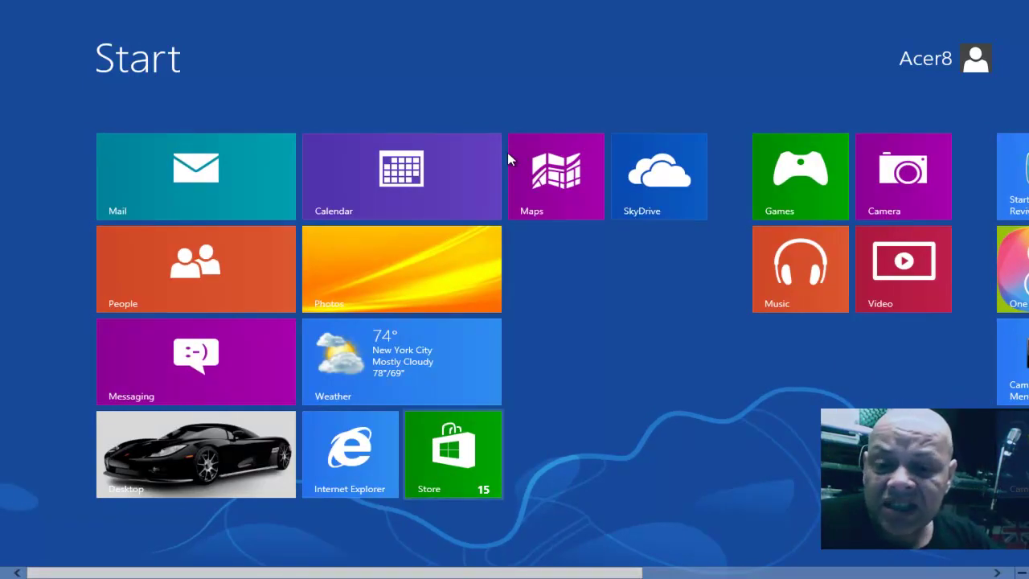
{"action": "key", "text": "space"}
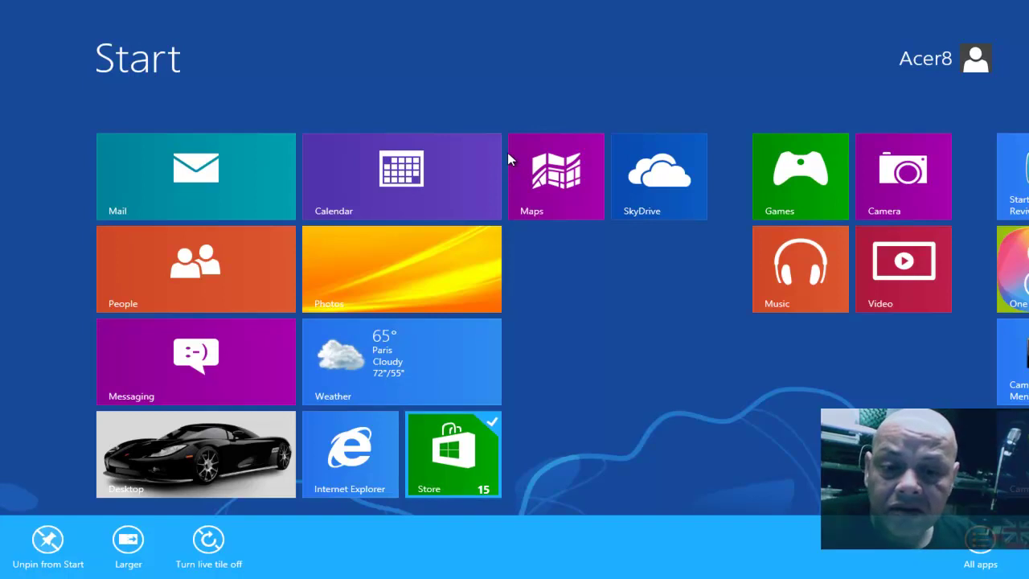
{"action": "key", "text": "Return"}
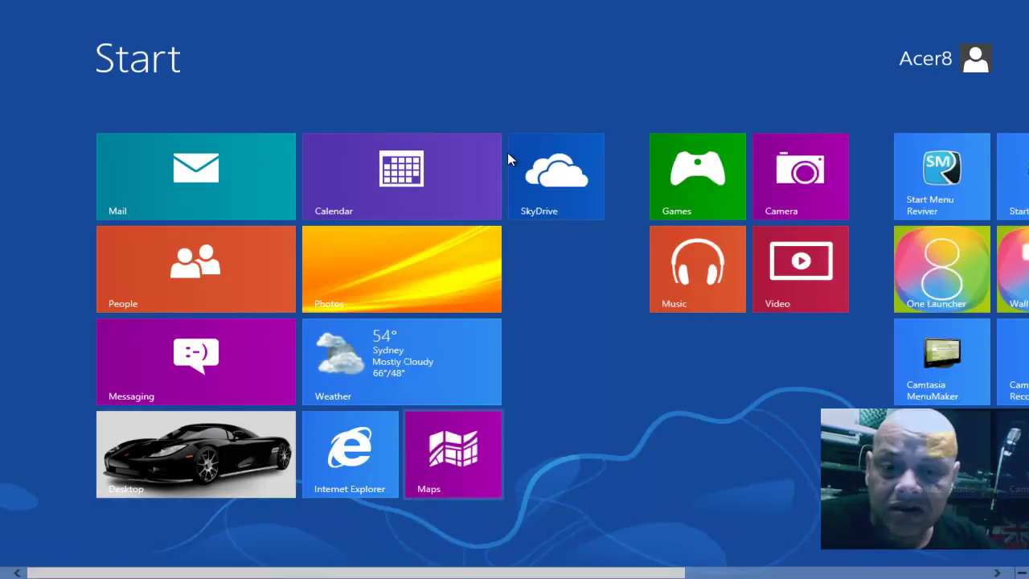
Open the Maps app to view its map, and leave it to return to the Start screen.
{"action": "key", "text": "Return"}
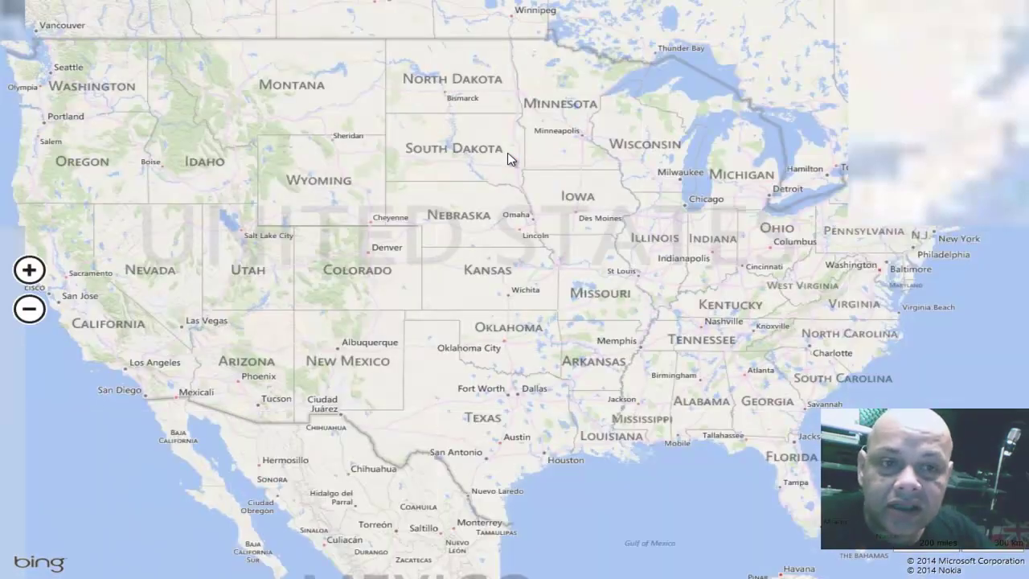
{"action": "key", "text": "super+Tab"}
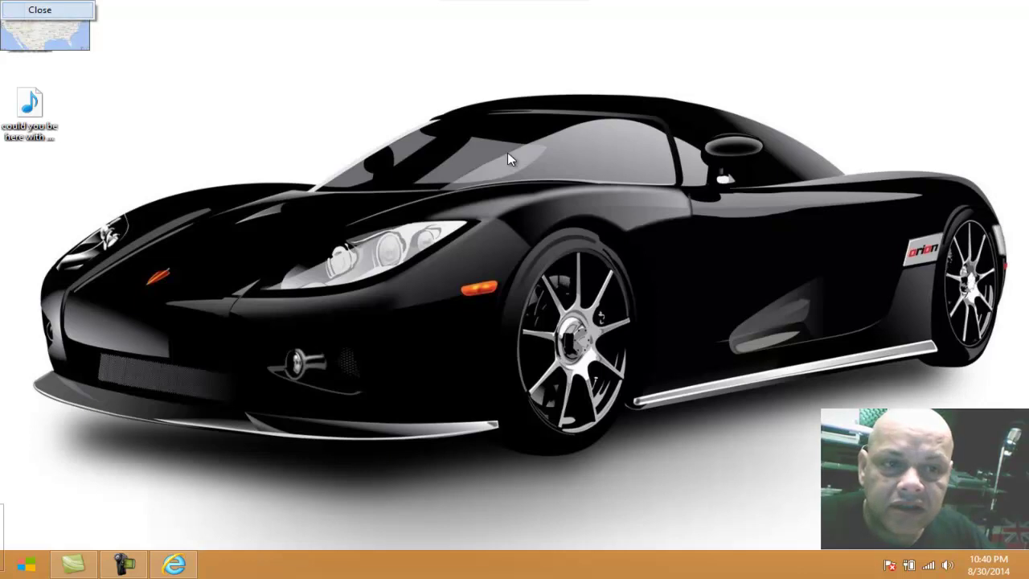
{"action": "mouse_move", "coordinate": [2, 577]}
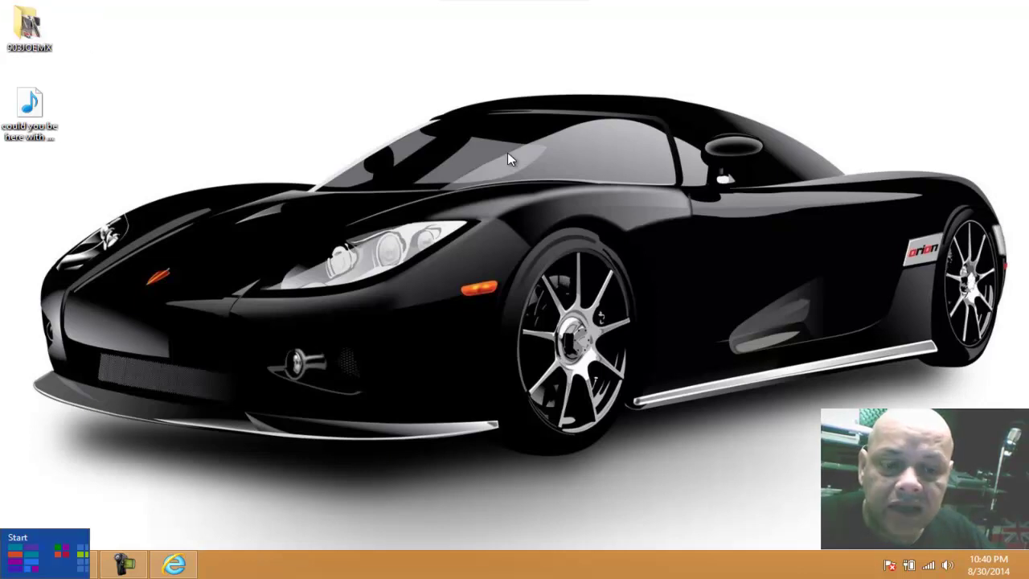
{"action": "left_click", "coordinate": [29, 556]}
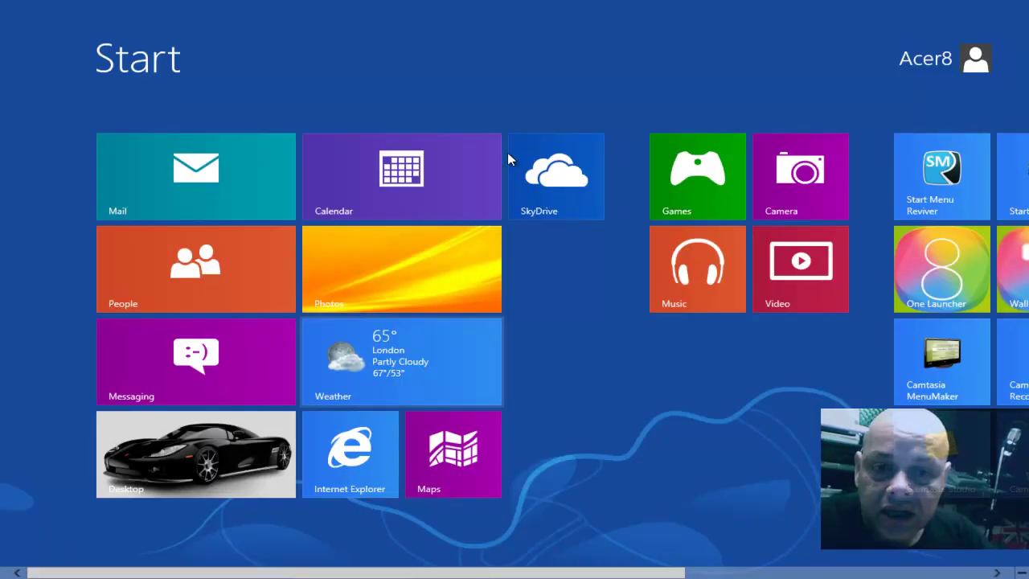
Look through the remaining app tiles across the whole Start screen.
{"action": "scroll", "coordinate": [508, 158], "scroll_direction": "down", "scroll_amount": 1}
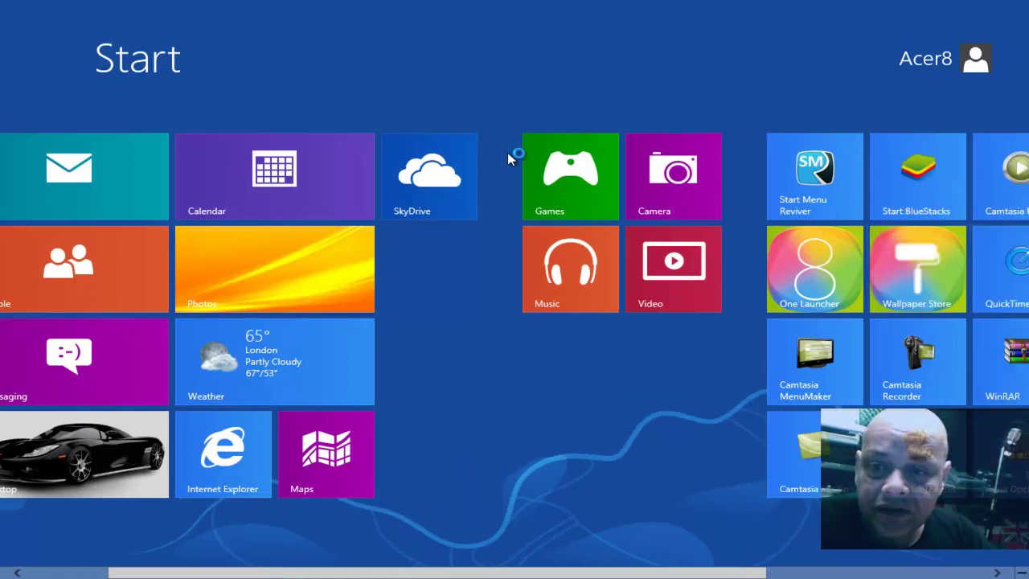
{"action": "scroll", "coordinate": [508, 159], "scroll_direction": "down", "scroll_amount": 3}
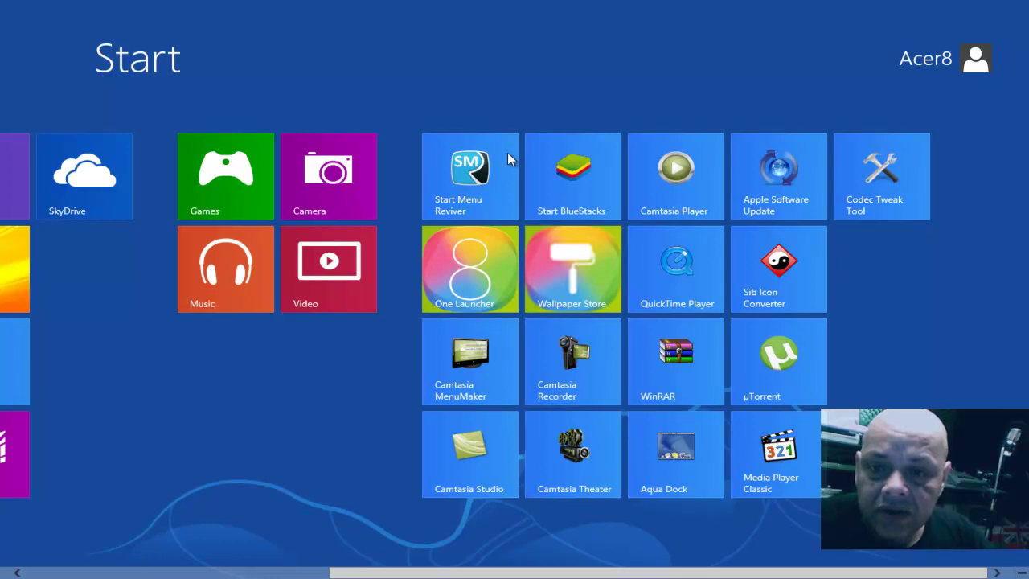
{"action": "scroll", "coordinate": [508, 158], "scroll_direction": "up", "scroll_amount": 2}
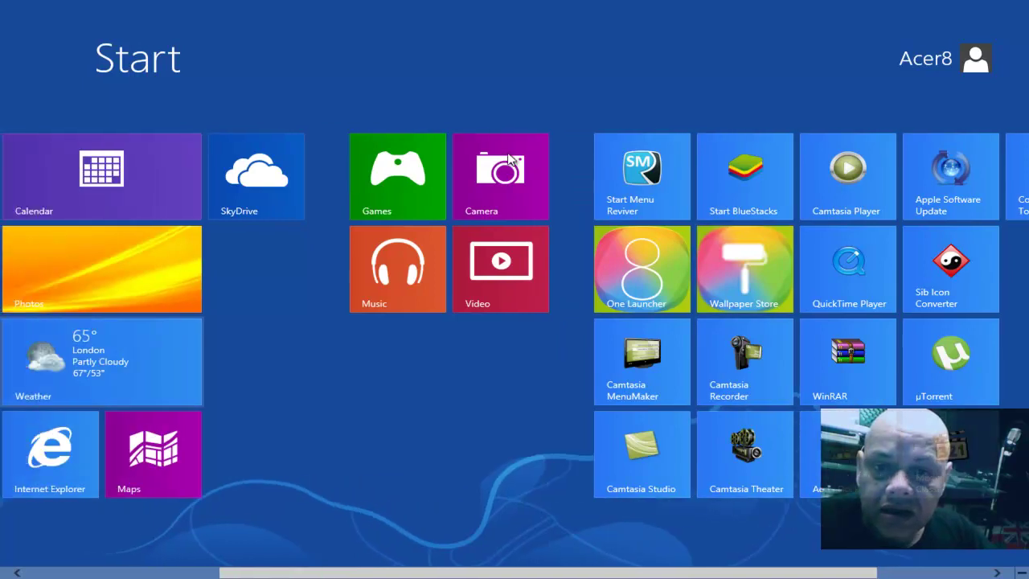
{"action": "scroll", "coordinate": [507, 158], "scroll_direction": "up", "scroll_amount": 3}
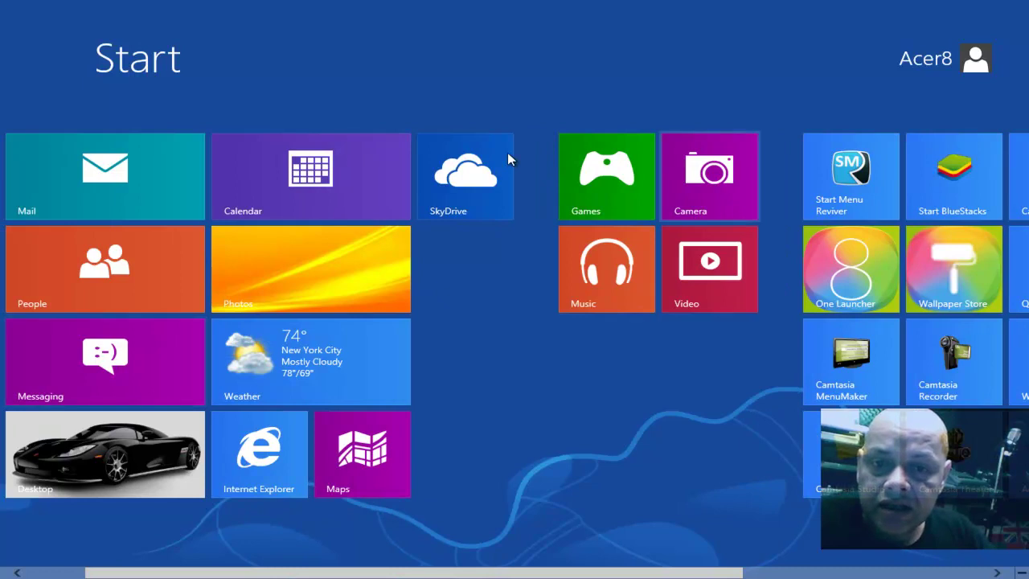
Uninstall the SkyDrive app from the Start screen.
{"action": "right_click", "coordinate": [508, 158]}
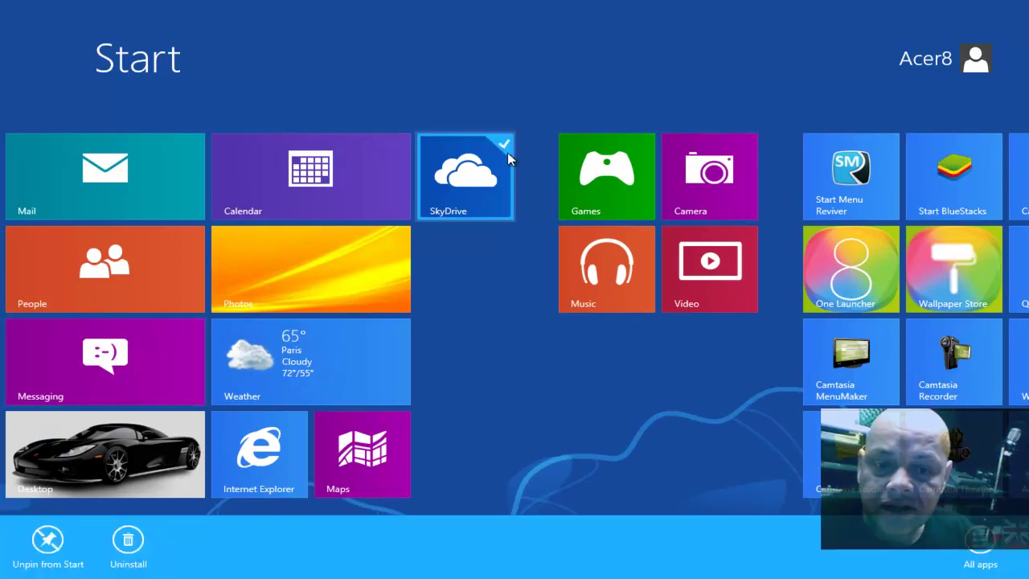
{"action": "key", "text": "Return"}
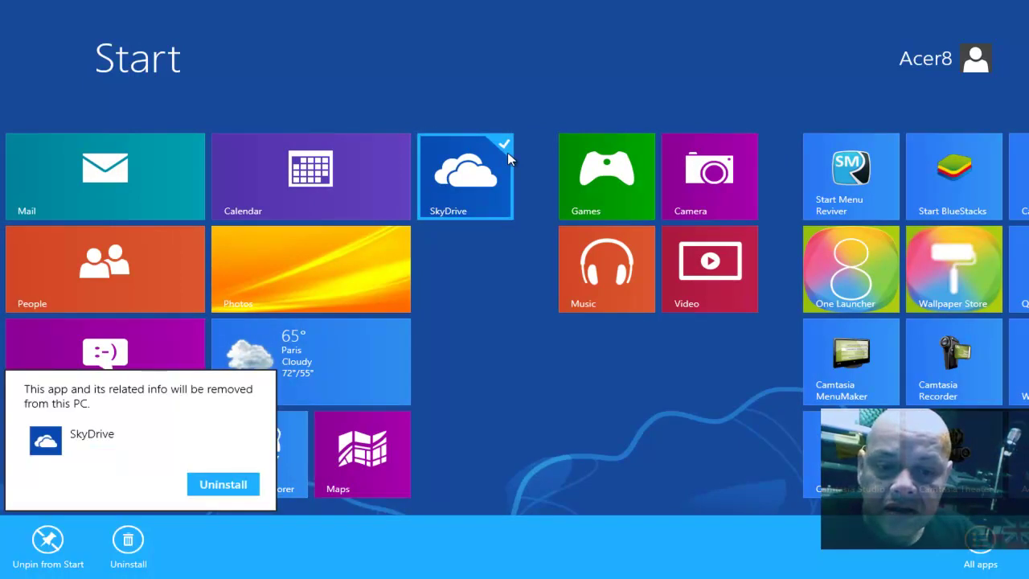
{"action": "key", "text": "Return"}
{"action": "key", "text": "Return"}
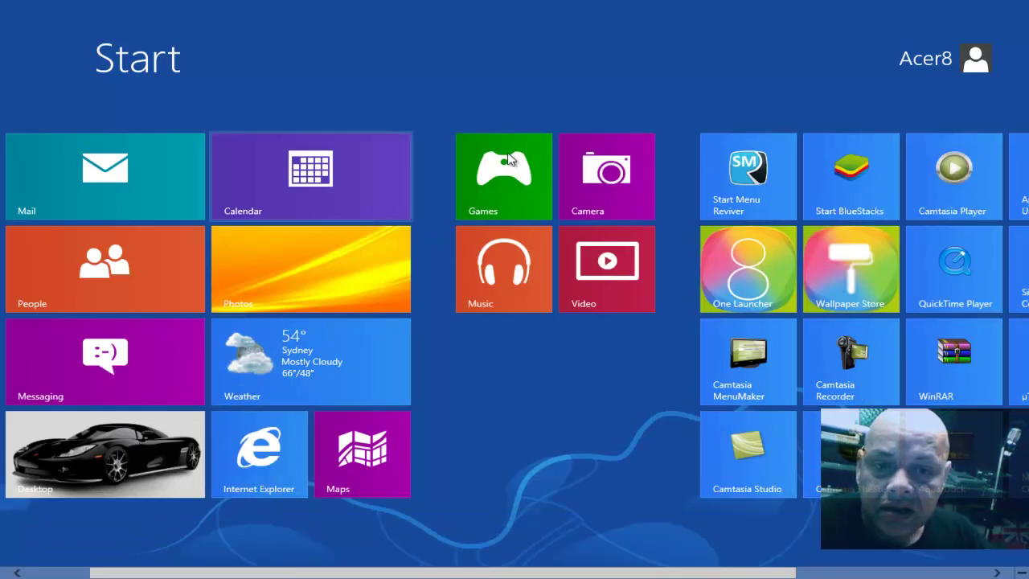
Uninstall the Calendar app from the Start screen.
{"action": "right_click", "coordinate": [311, 193]}
{"action": "left_click", "coordinate": [128, 539]}
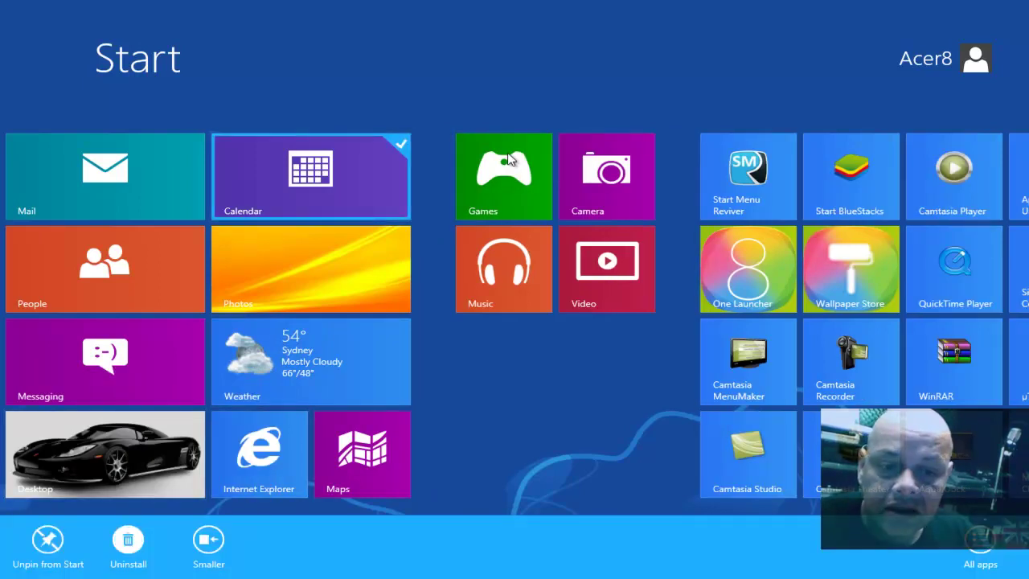
{"action": "key", "text": "Return"}
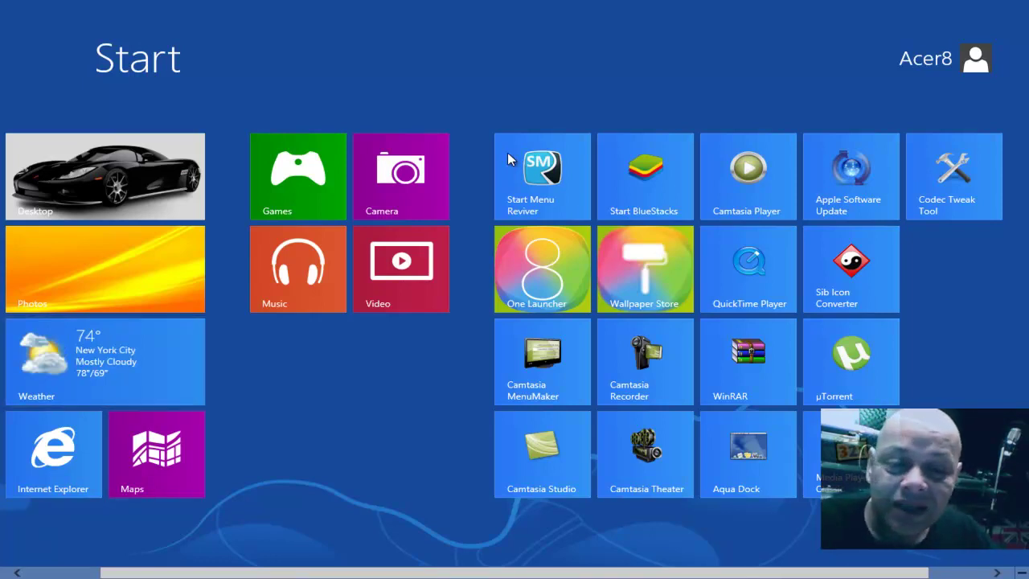
Open the Weather app from its tile on the Start screen, and switch back to the desktop.
{"action": "scroll", "coordinate": [507, 159], "scroll_direction": "up", "scroll_amount": 1}
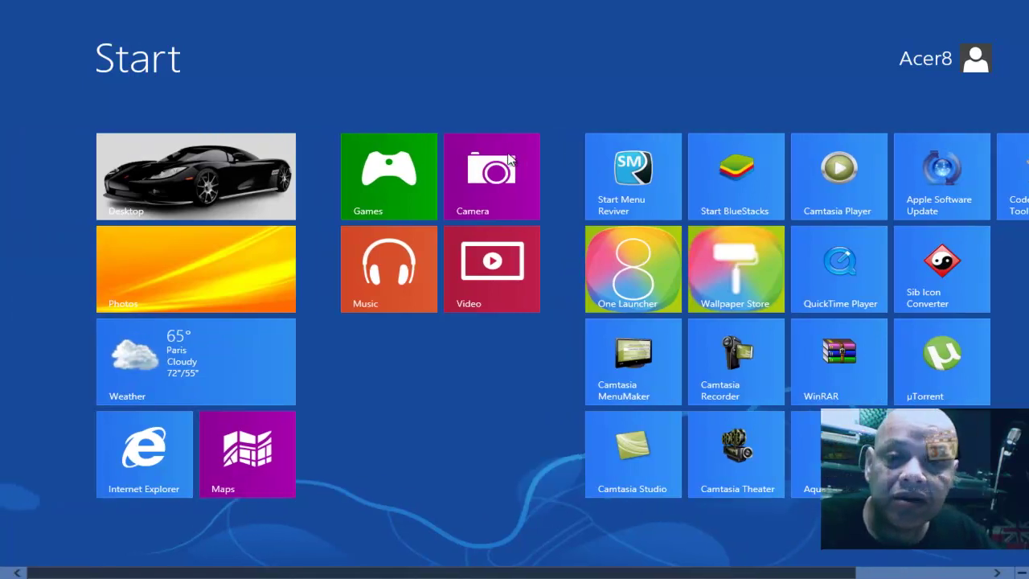
{"action": "left_click", "coordinate": [507, 159]}
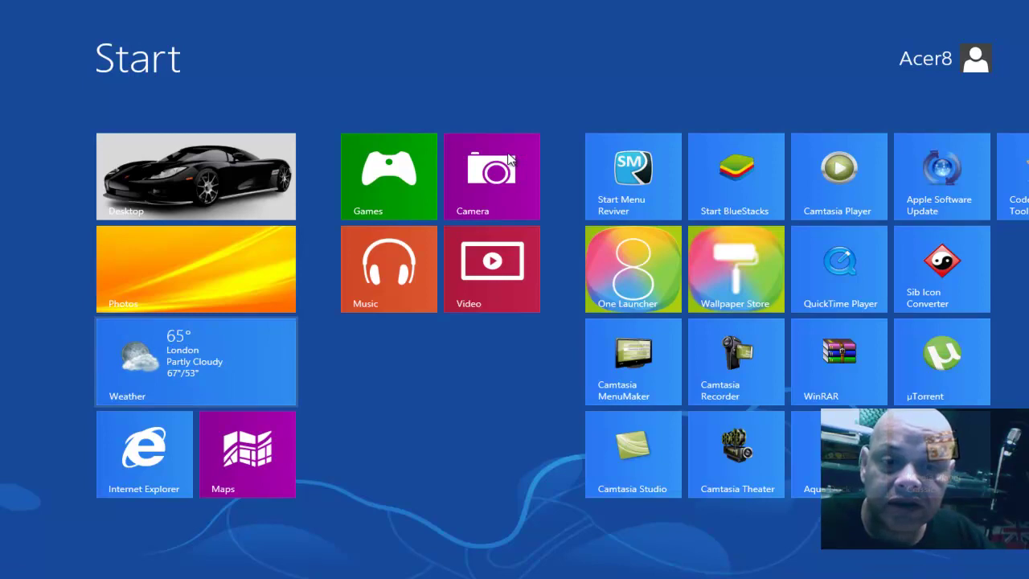
{"action": "key", "text": "Return"}
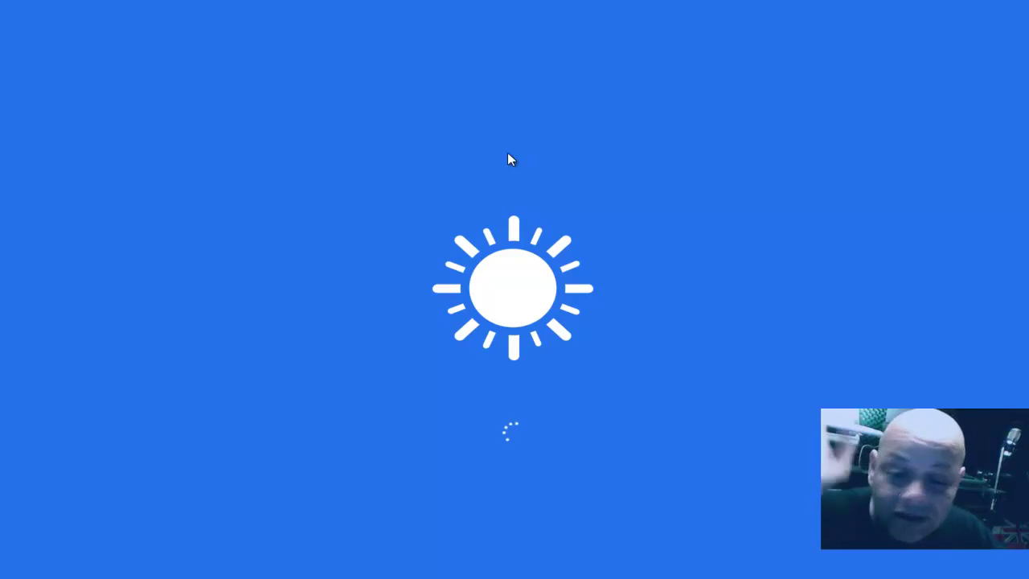
{"action": "key", "text": "super+Tab"}
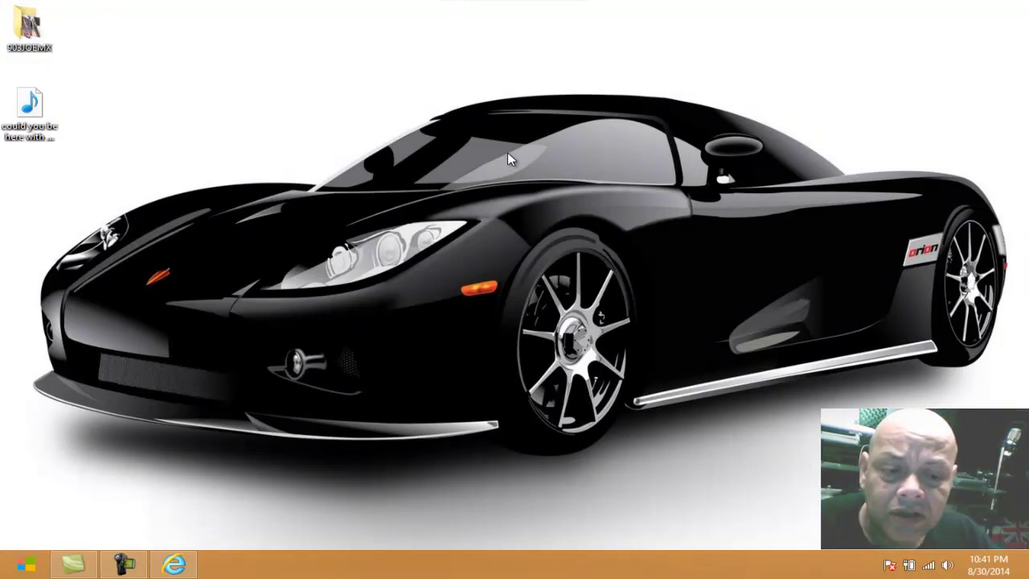
Open the system tools list of Start Menu Reviver and look through its entries from Action Center to Windows Update.
{"action": "key", "text": "super"}
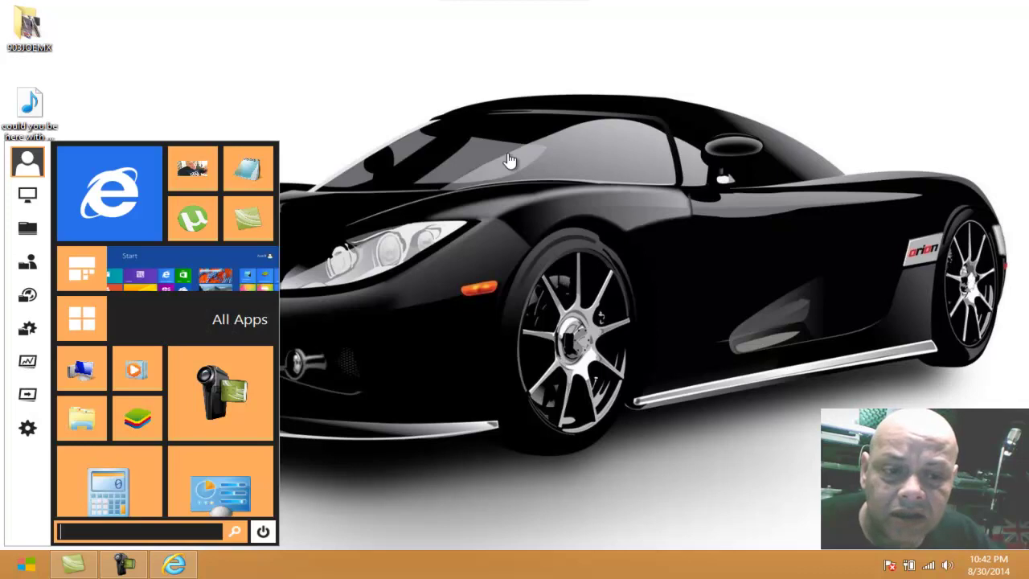
{"action": "key", "text": "super+x"}
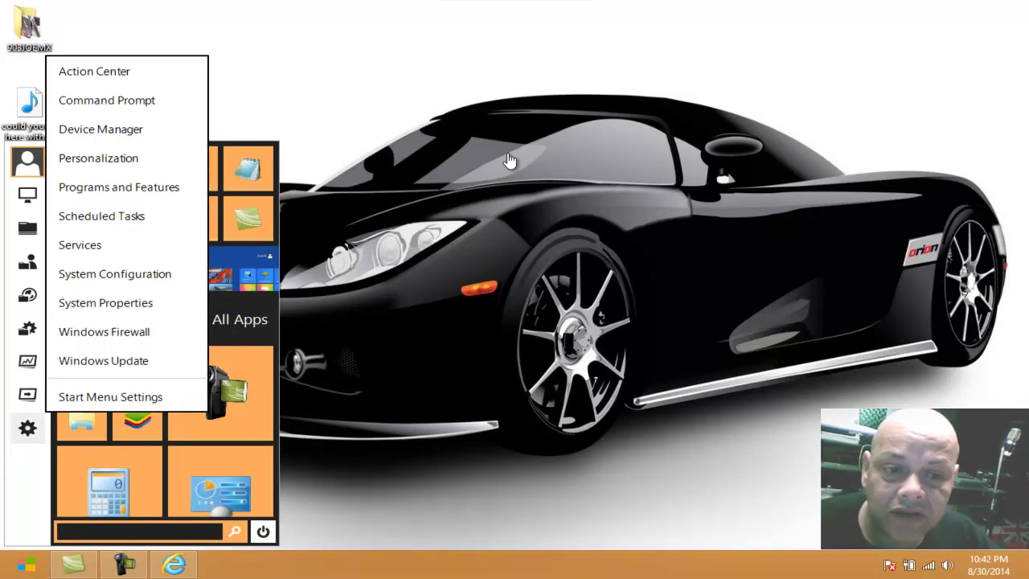
{"action": "key", "text": "Up"}
{"action": "key", "text": "Up"}
{"action": "key", "text": "Up"}
{"action": "key", "text": "Up"}
{"action": "key", "text": "Up"}
{"action": "key", "text": "Up"}
{"action": "key", "text": "Up"}
{"action": "key", "text": "Up"}
{"action": "key", "text": "Up"}
{"action": "key", "text": "Up"}
{"action": "key", "text": "Up"}
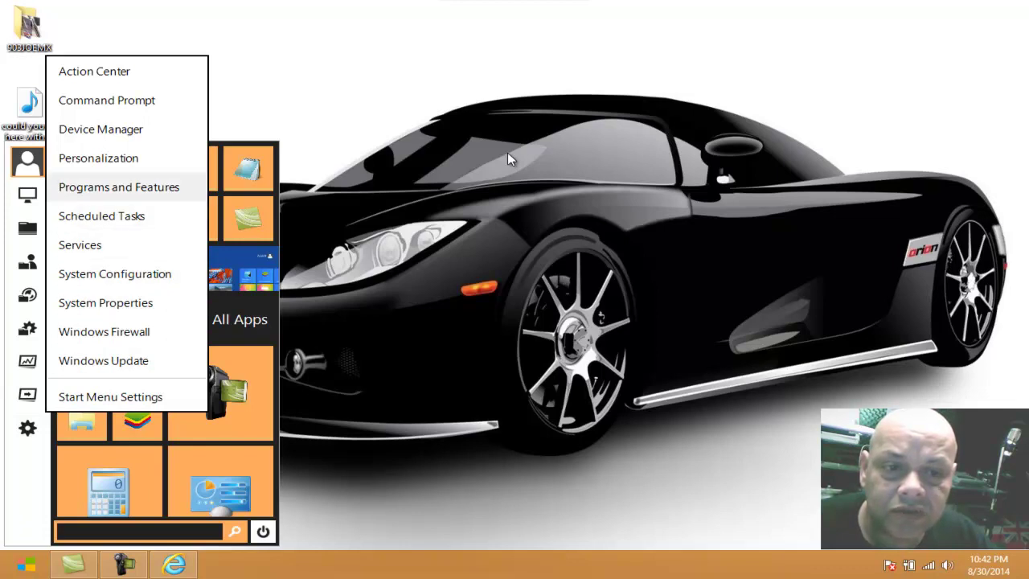
{"action": "key", "text": "Down"}
{"action": "key", "text": "Down"}
{"action": "key", "text": "Down"}
{"action": "key", "text": "Down"}
{"action": "key", "text": "Down"}
{"action": "key", "text": "Down"}
{"action": "key", "text": "Up"}
{"action": "key", "text": "Up"}
{"action": "key", "text": "Up"}
{"action": "key", "text": "Up"}
{"action": "key", "text": "Up"}
{"action": "key", "text": "Down"}
{"action": "key", "text": "Down"}
{"action": "key", "text": "Down"}
{"action": "key", "text": "Down"}
{"action": "key", "text": "Down"}
{"action": "key", "text": "Down"}
{"action": "key", "text": "Down"}
{"action": "key", "text": "Down"}
{"action": "key", "text": "Down"}
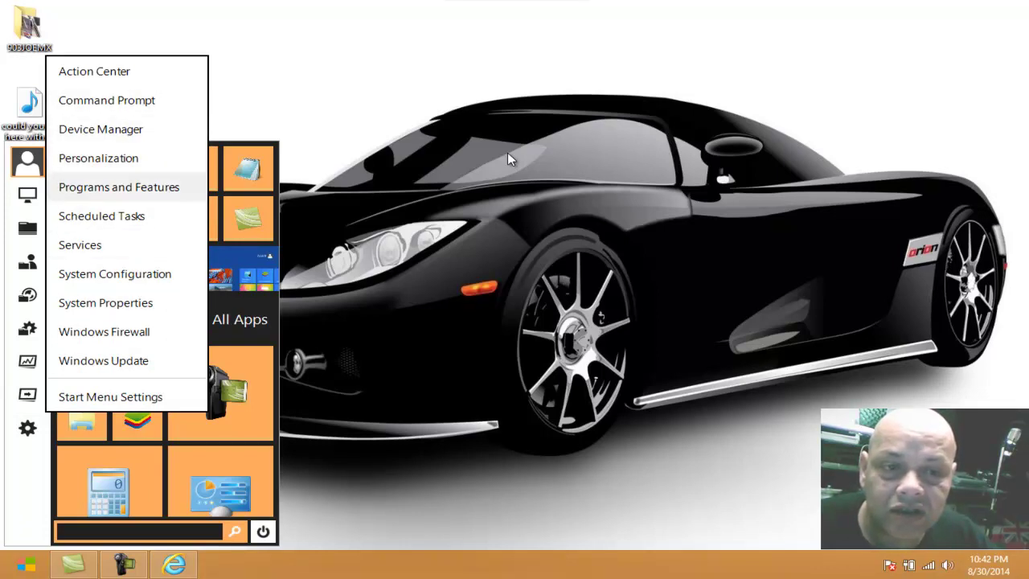
{"action": "key", "text": "Up"}
{"action": "key", "text": "Up"}
{"action": "key", "text": "Up"}
{"action": "key", "text": "Up"}
{"action": "key", "text": "Up"}
{"action": "key", "text": "Up"}
{"action": "key", "text": "Up"}
{"action": "key", "text": "Up"}
{"action": "key", "text": "Up"}
{"action": "key", "text": "Up"}
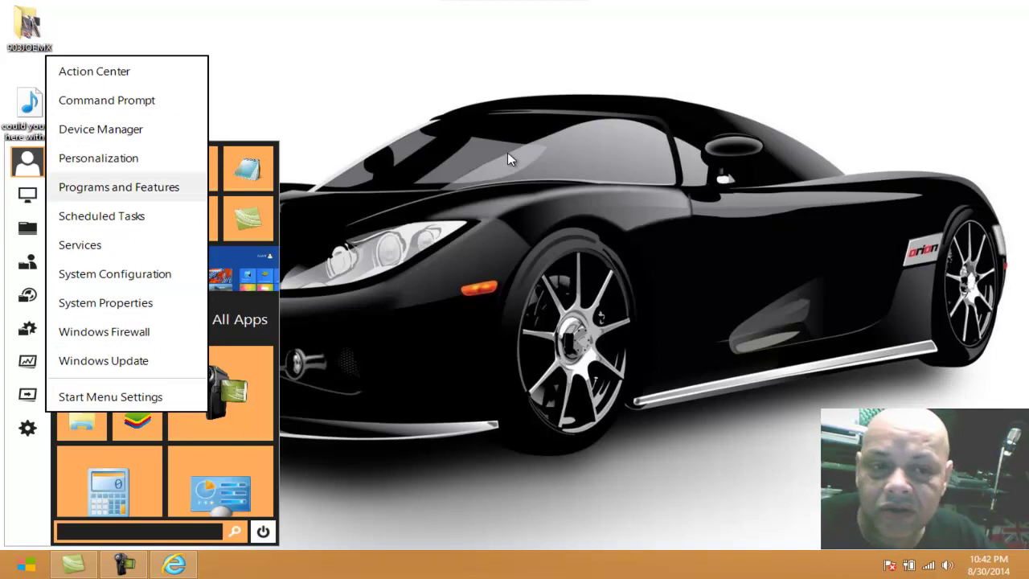
{"action": "key", "text": "Down"}
{"action": "key", "text": "Down"}
{"action": "key", "text": "Down"}
{"action": "key", "text": "Up"}
{"action": "key", "text": "Up"}
{"action": "key", "text": "Up"}
{"action": "key", "text": "Down"}
{"action": "key", "text": "Down"}
{"action": "key", "text": "Down"}
{"action": "key", "text": "Down"}
{"action": "key", "text": "Down"}
{"action": "key", "text": "Down"}
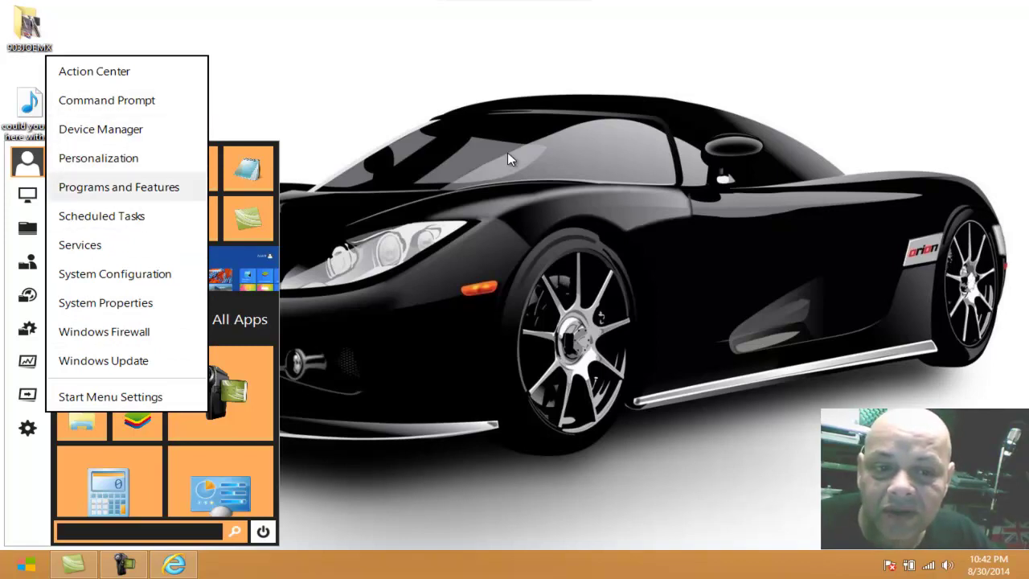
{"action": "key", "text": "Up"}
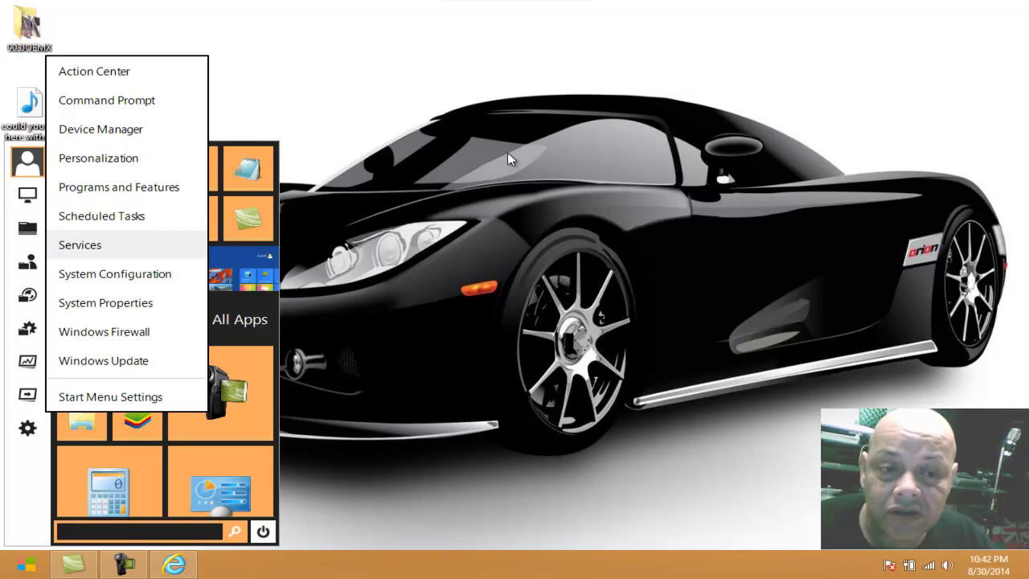
{"action": "key", "text": "Down"}
{"action": "key", "text": "Down"}
{"action": "key", "text": "Down"}
{"action": "key", "text": "Up"}
{"action": "key", "text": "Up"}
{"action": "key", "text": "Down"}
{"action": "key", "text": "Down"}
{"action": "key", "text": "Down"}
{"action": "key", "text": "Up"}
{"action": "key", "text": "Down"}
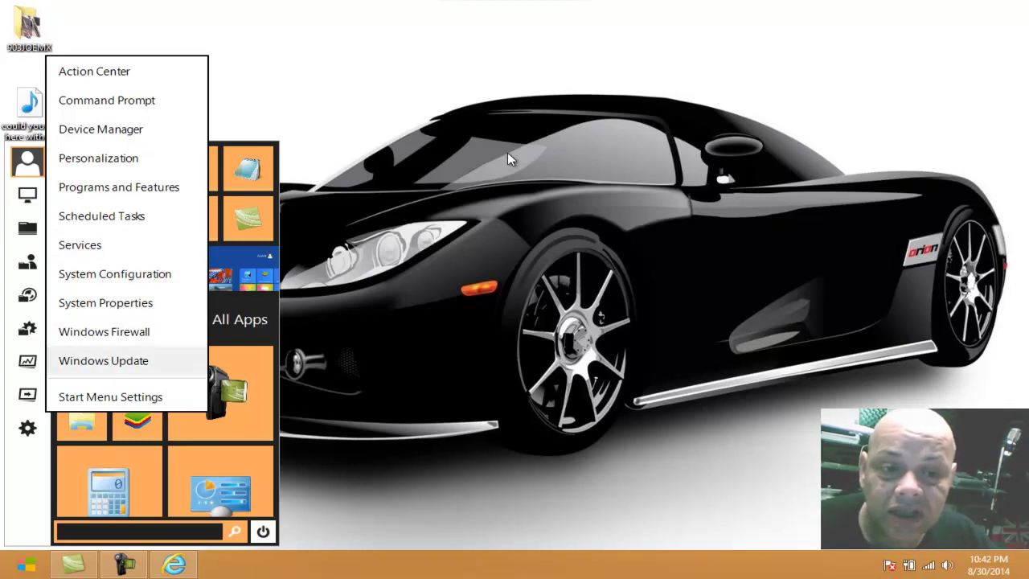
{"action": "key", "text": "Up"}
{"action": "key", "text": "Down"}
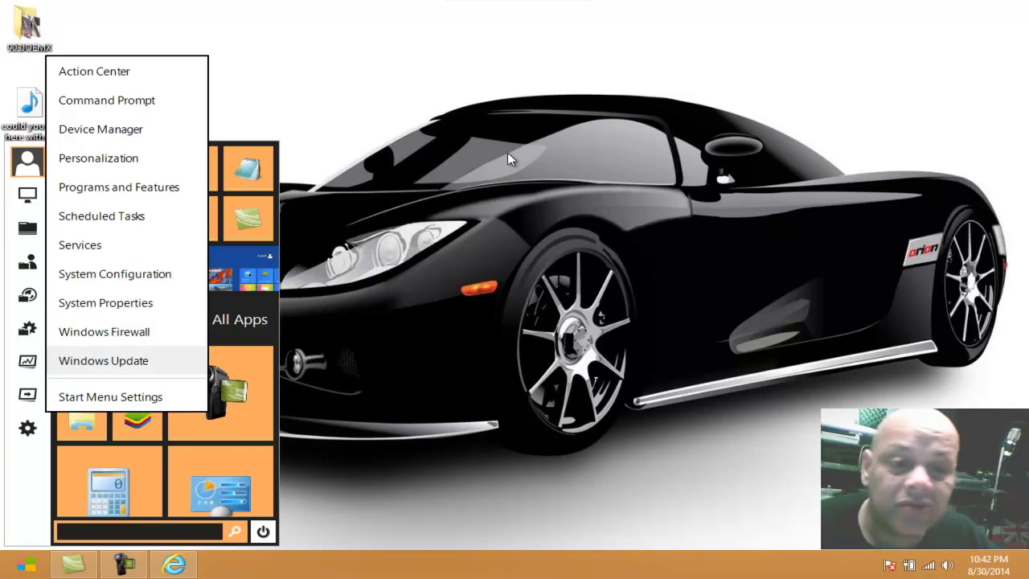
{"action": "key", "text": "Up"}
{"action": "key", "text": "Up"}
{"action": "key", "text": "Up"}
{"action": "key", "text": "Up"}
{"action": "key", "text": "Up"}
{"action": "key", "text": "Up"}
{"action": "key", "text": "Up"}
{"action": "key", "text": "Up"}
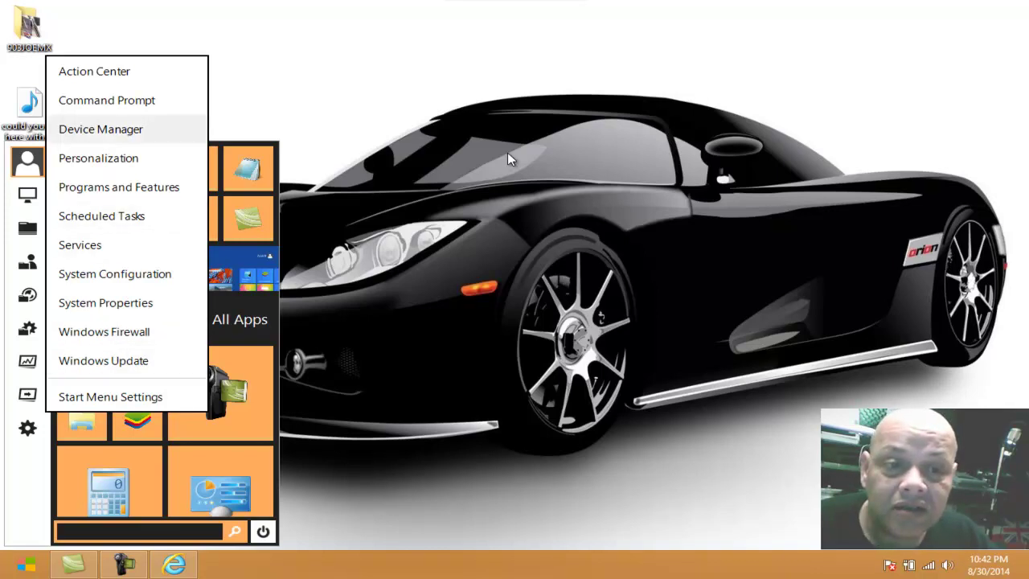
{"action": "key", "text": "Up"}
{"action": "key", "text": "Down"}
{"action": "key", "text": "Up"}
{"action": "key", "text": "Up"}
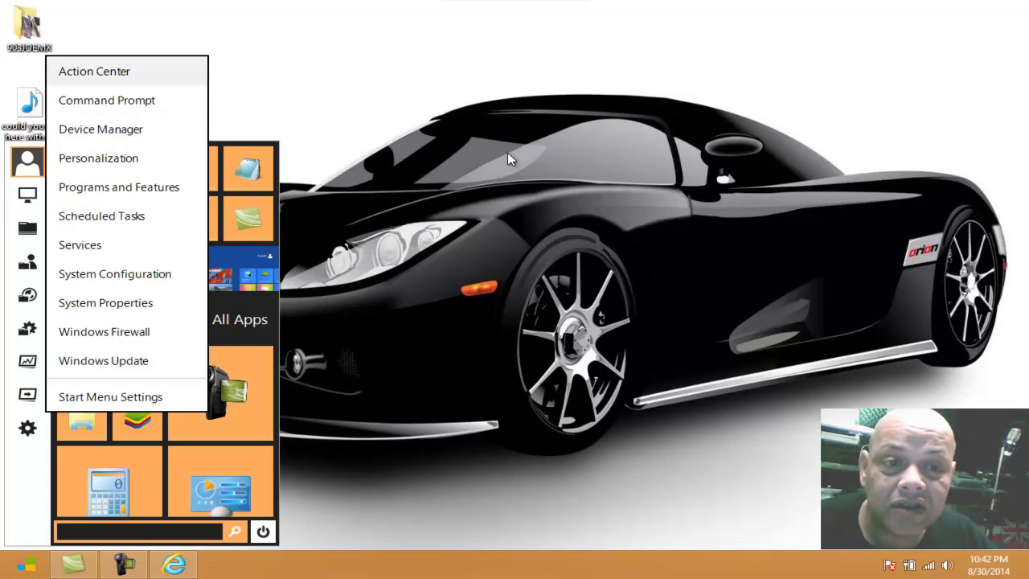
{"action": "key", "text": "Down"}
{"action": "key", "text": "Down"}
{"action": "key", "text": "Down"}
{"action": "key", "text": "Down"}
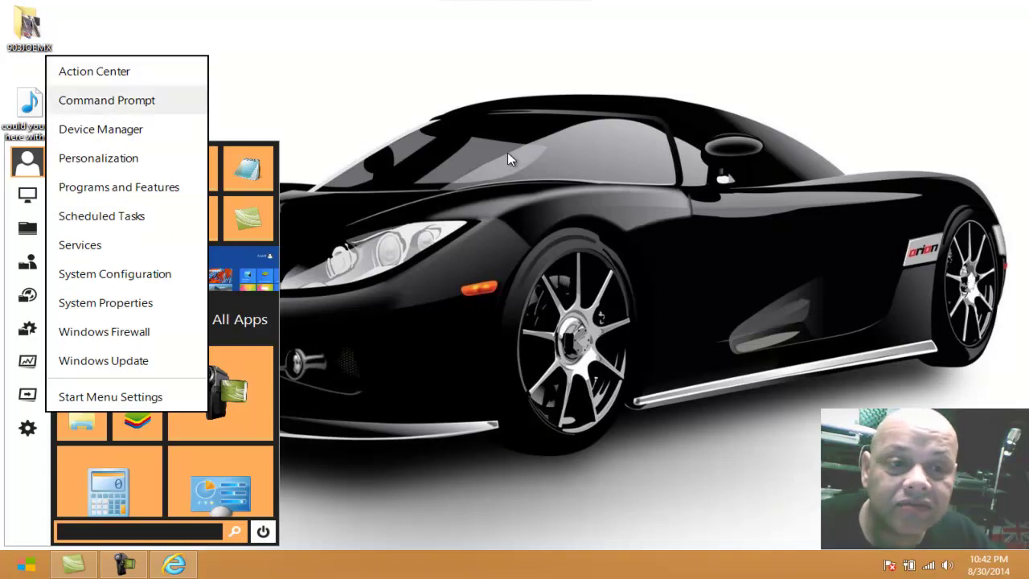
{"action": "key", "text": "Down"}
{"action": "key", "text": "Left"}
{"action": "key", "text": "Up"}
{"action": "key", "text": "Up"}
{"action": "key", "text": "Up"}
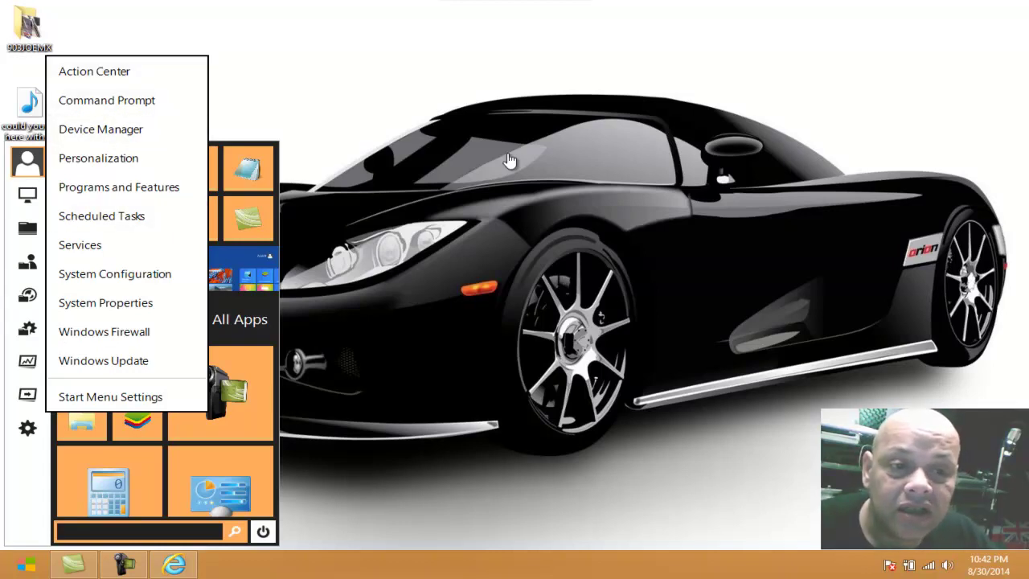
Open User Accounts from the start menu to look through its account options, and close the window.
{"action": "key", "text": "Escape"}
{"action": "key", "text": "Escape"}
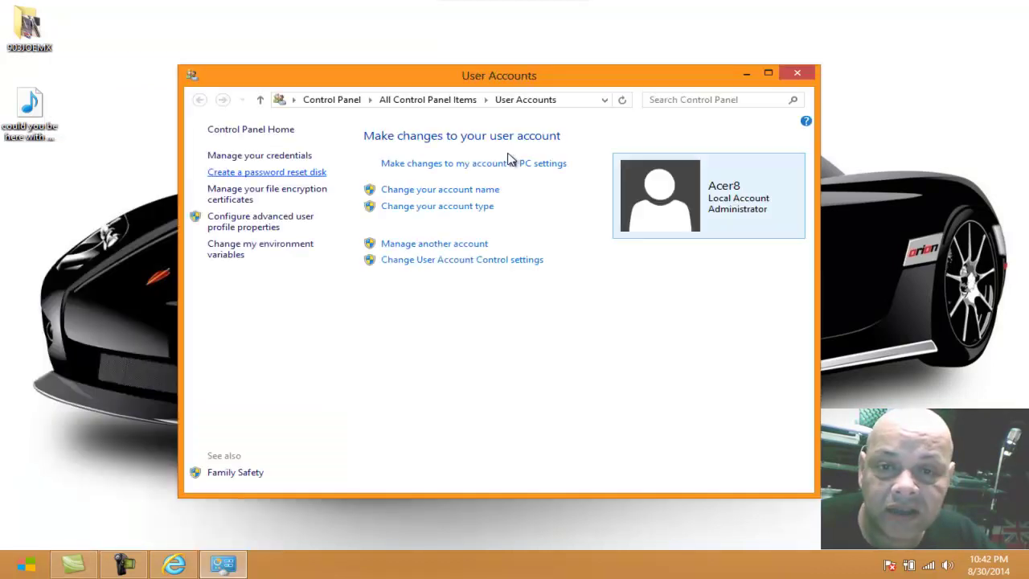
{"action": "key", "text": "Tab"}
{"action": "key", "text": "Tab"}
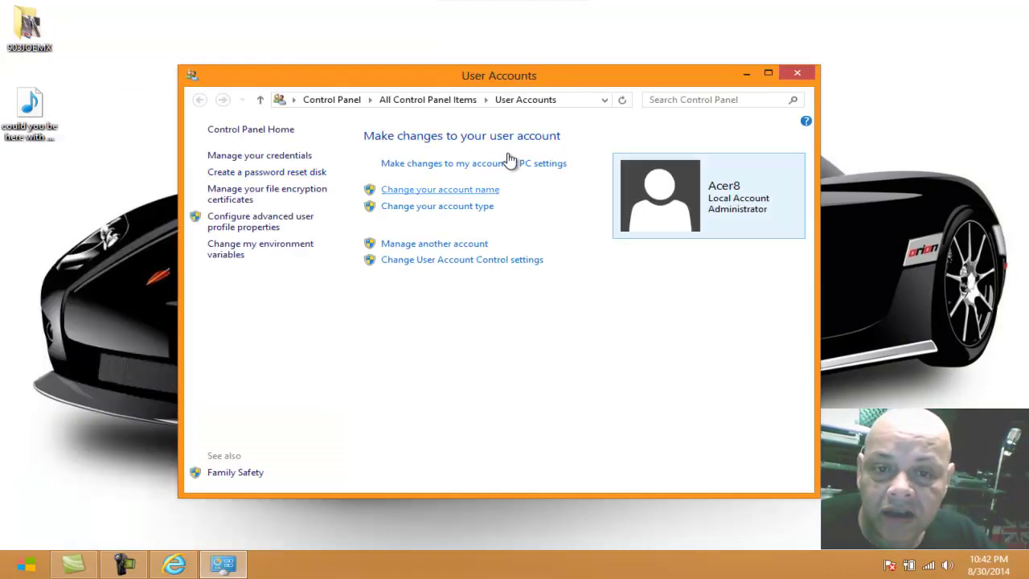
{"action": "key", "text": "Tab"}
{"action": "key", "text": "Tab"}
{"action": "key", "text": "Tab"}
{"action": "key", "text": "Tab"}
{"action": "key", "text": "Tab"}
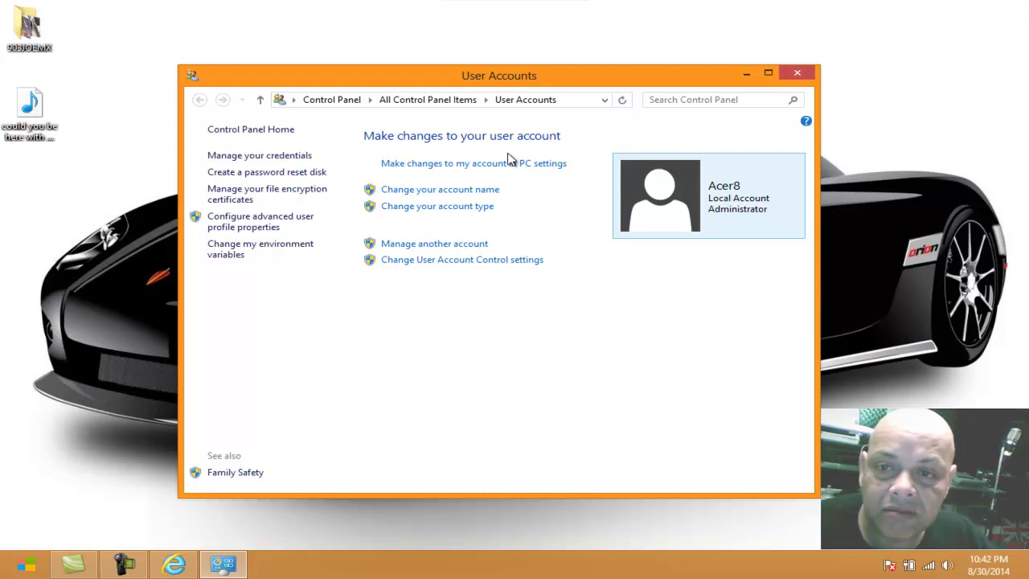
{"action": "key", "text": "alt+F4"}
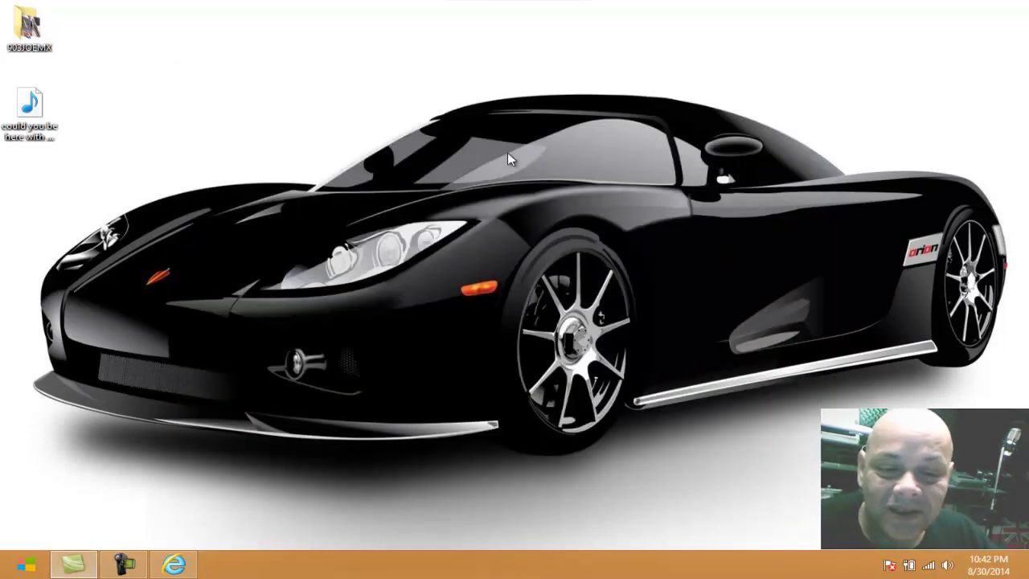
Open the Photos app from the original Start screen to view it, and return to the desktop.
{"action": "key", "text": "super"}
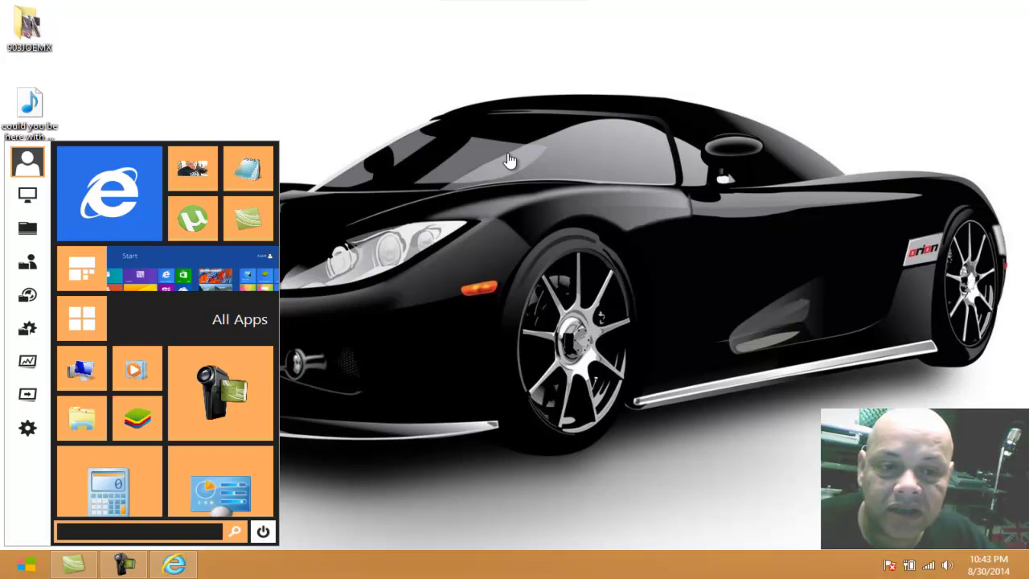
{"action": "key", "text": "super"}
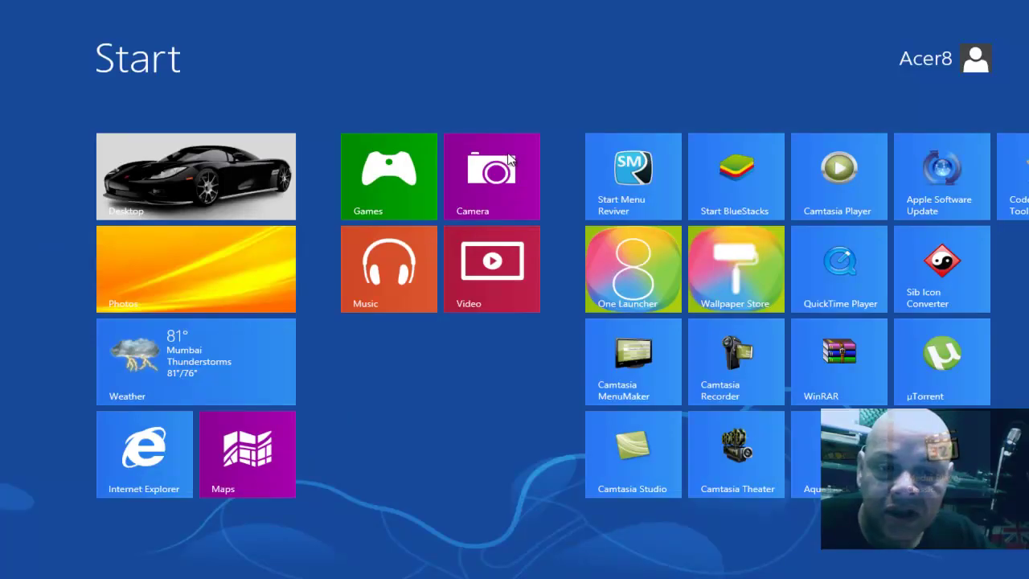
{"action": "key", "text": "Down"}
{"action": "key", "text": "Down"}
{"action": "key", "text": "Up"}
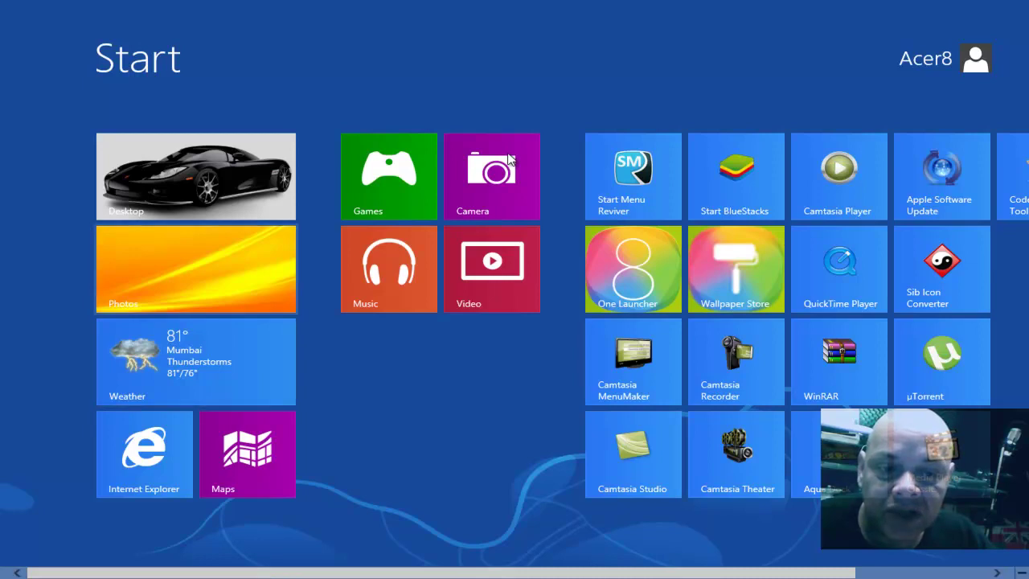
{"action": "key", "text": "Return"}
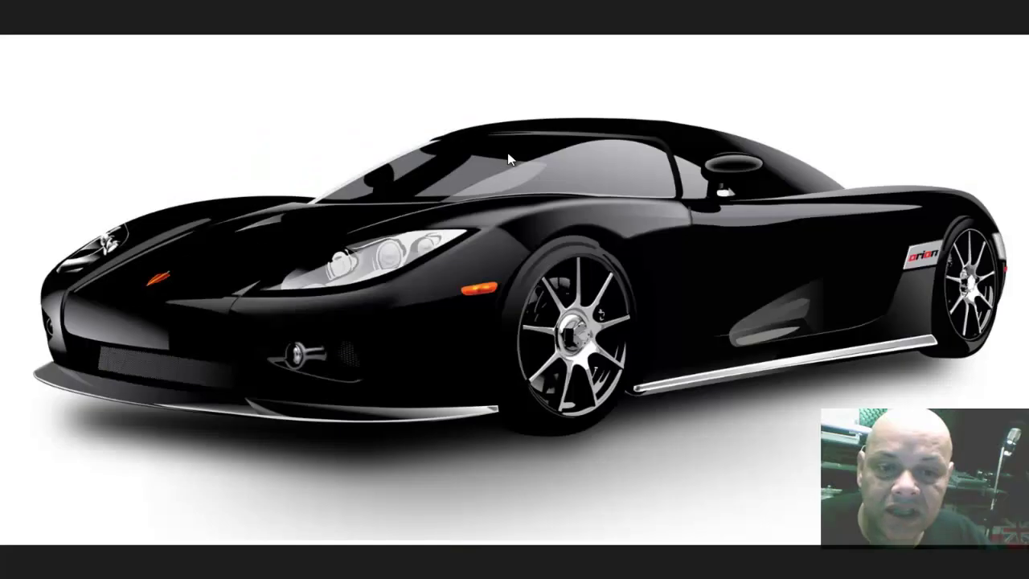
{"action": "key", "text": "super+Tab"}
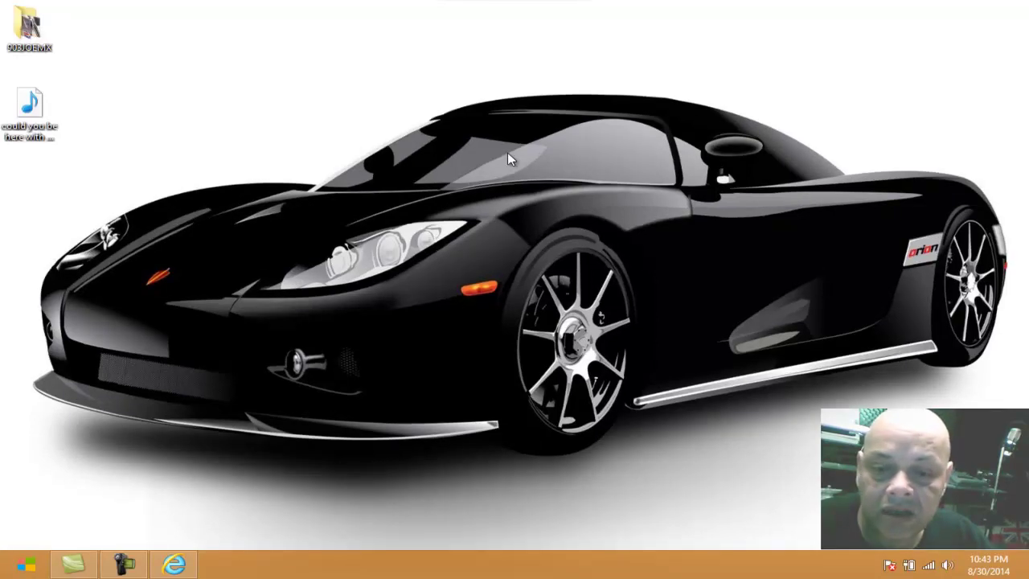
Show the Start Menu Reviver menu with its All Apps list, and bring up the taskbar preview of Camtasia Studio.
{"action": "key", "text": "super"}
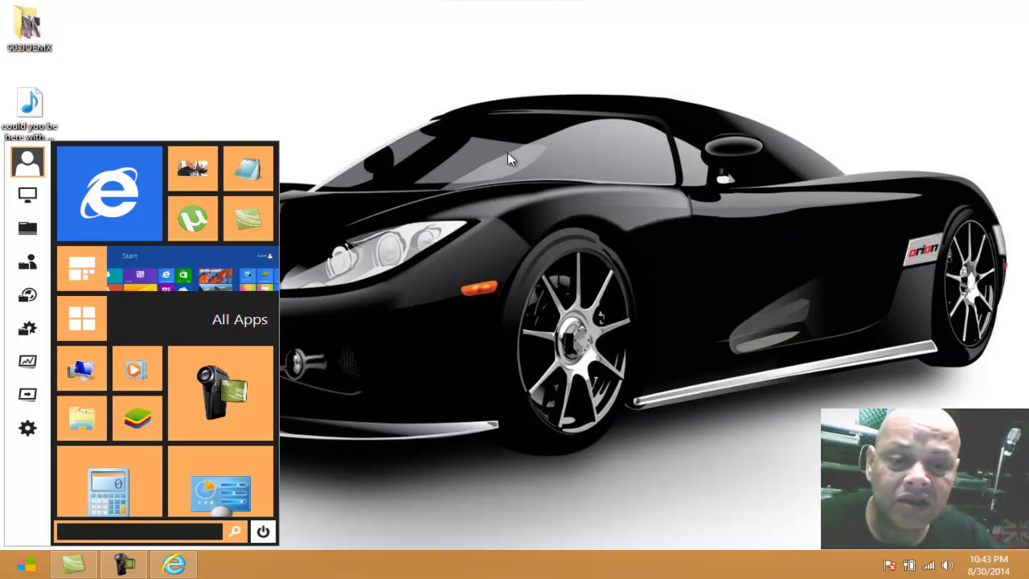
{"action": "left_click", "coordinate": [508, 154]}
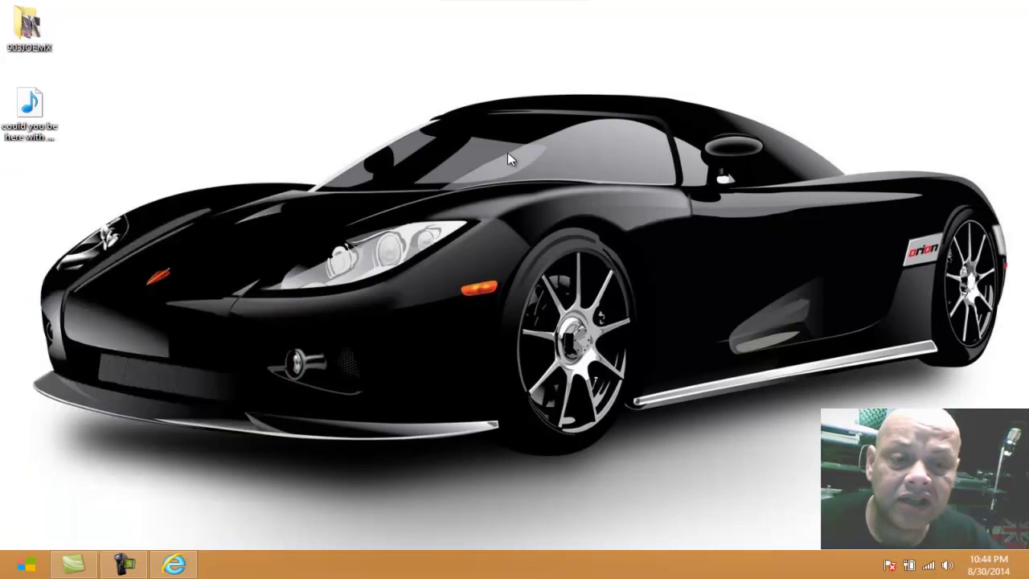
{"action": "key", "text": "super"}
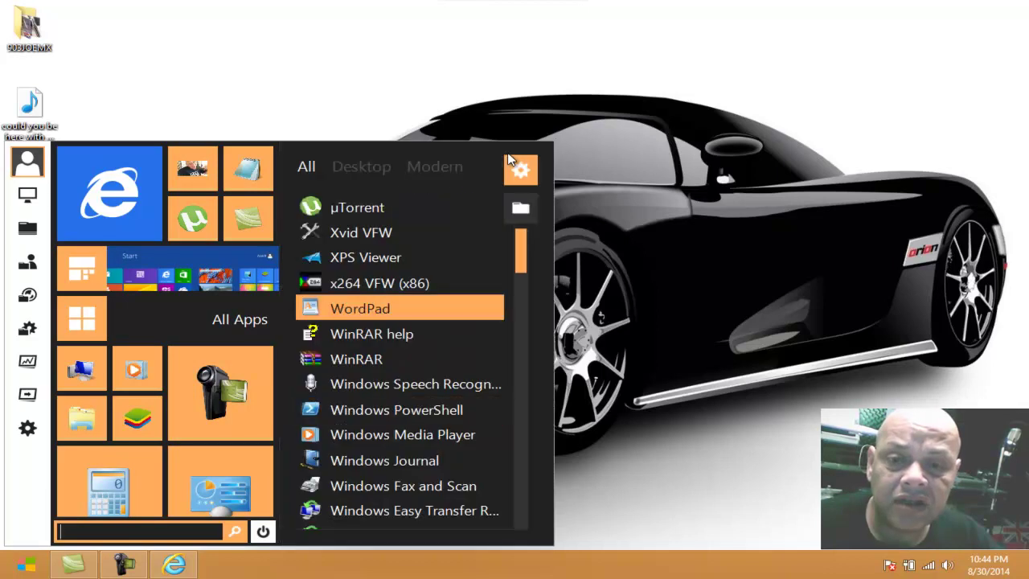
{"action": "key", "text": "super"}
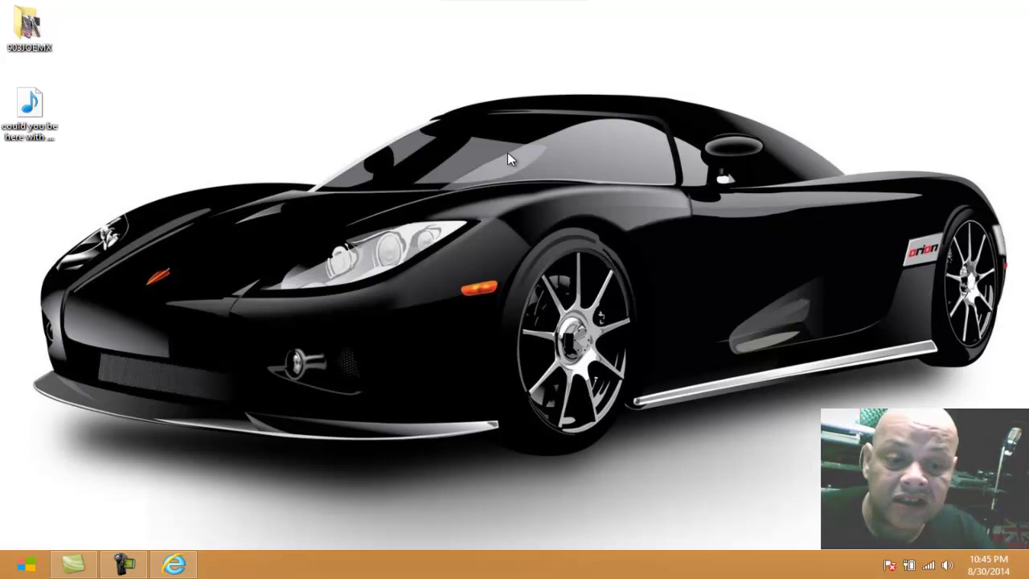
{"action": "key", "text": "super"}
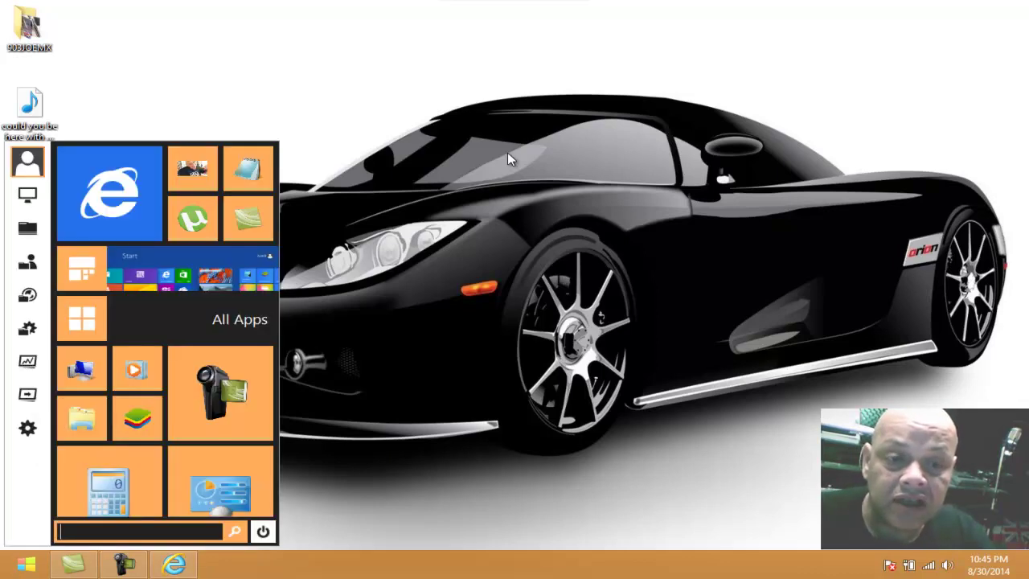
{"action": "key", "text": "super+t"}
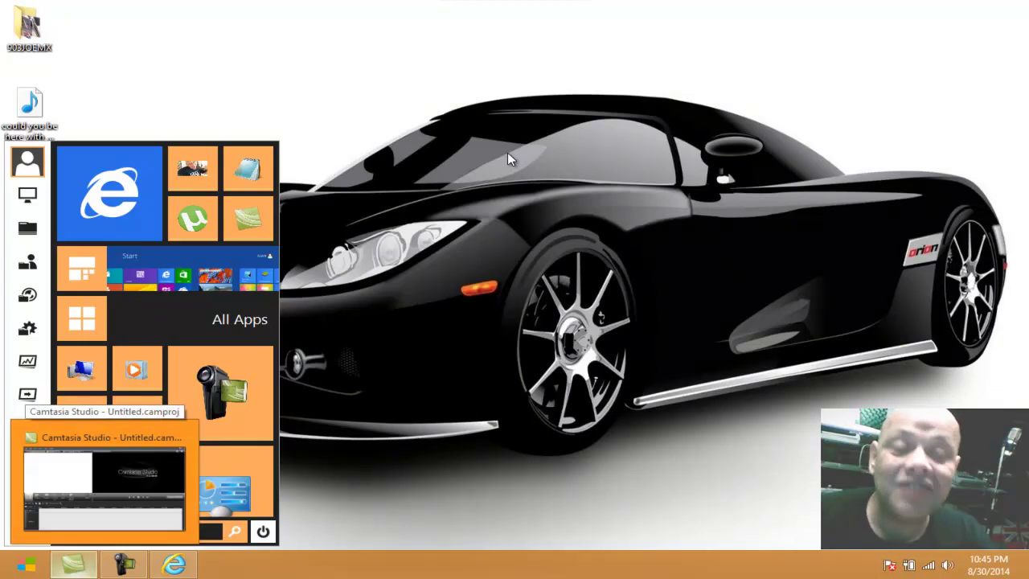